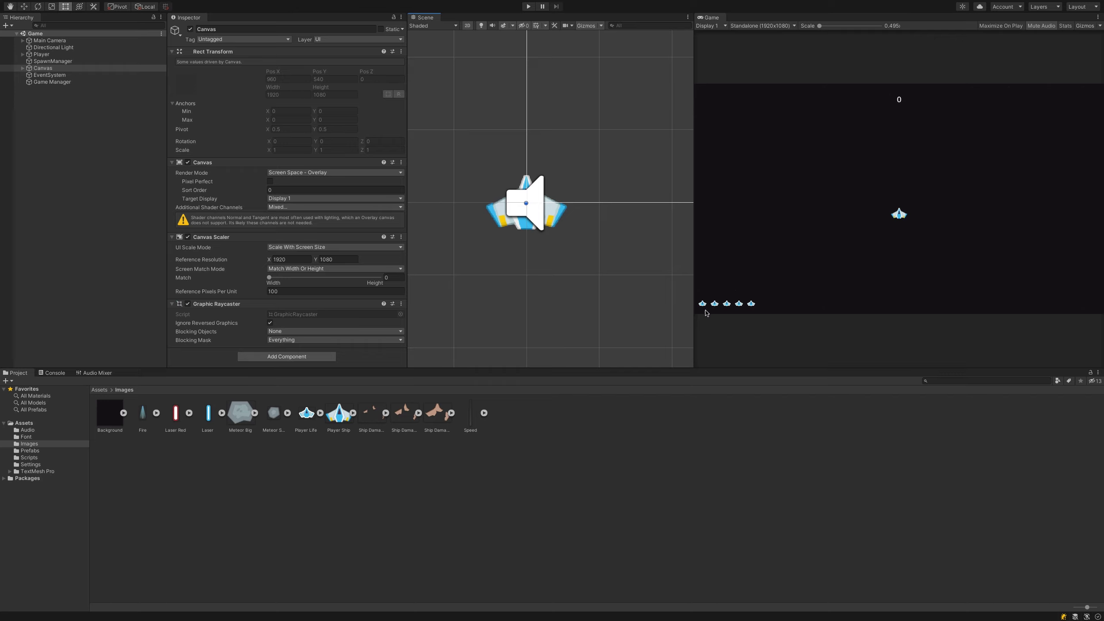
- Create an empty game object in the scene named Explosion
click(780, 186)
scroll(528, 236, up, 2)
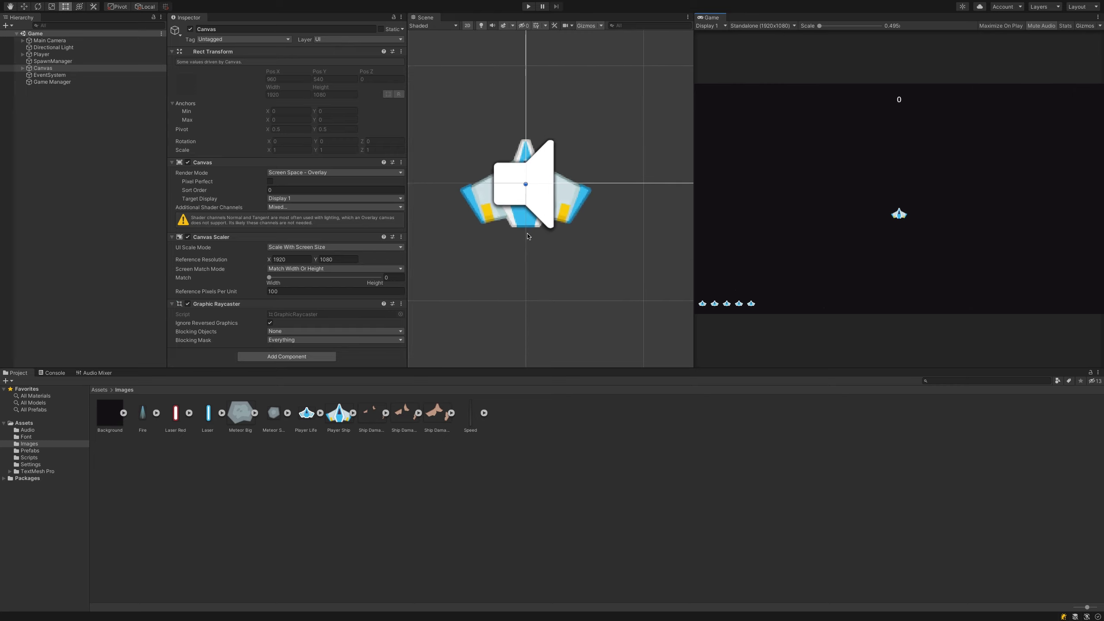
scroll(528, 237, up, 2)
scroll(528, 236, up, 2)
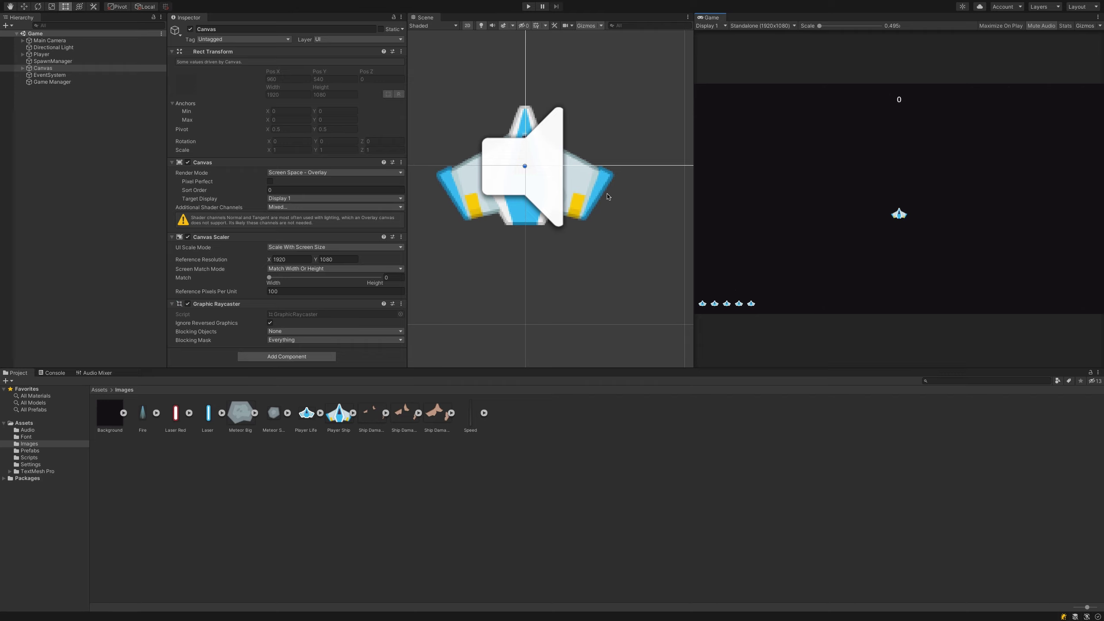
scroll(622, 212, down, 3)
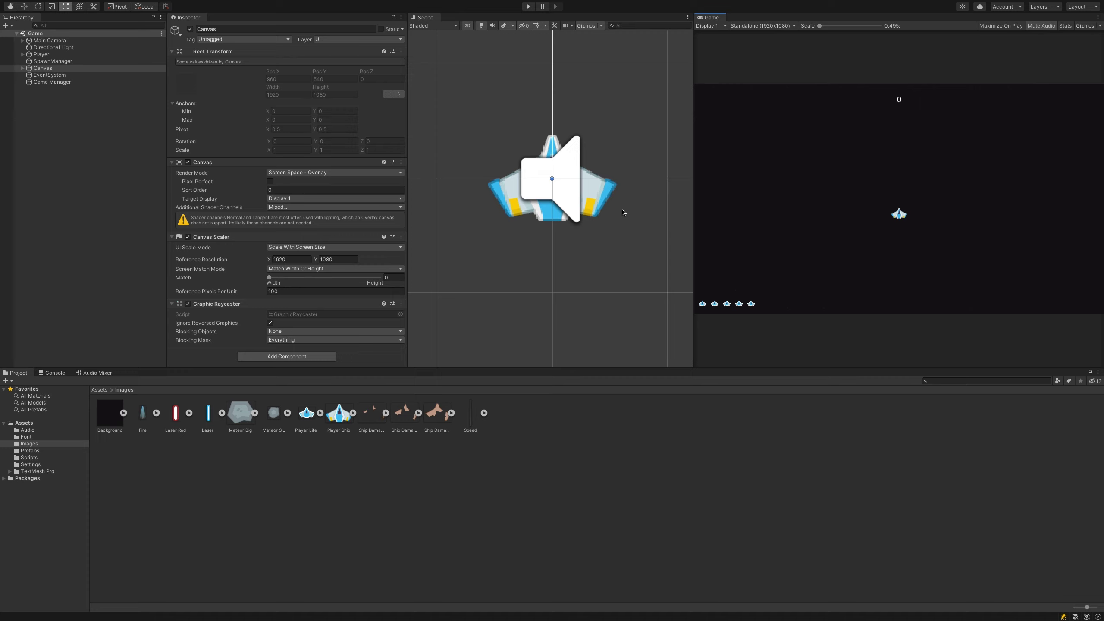
scroll(622, 212, up, 3)
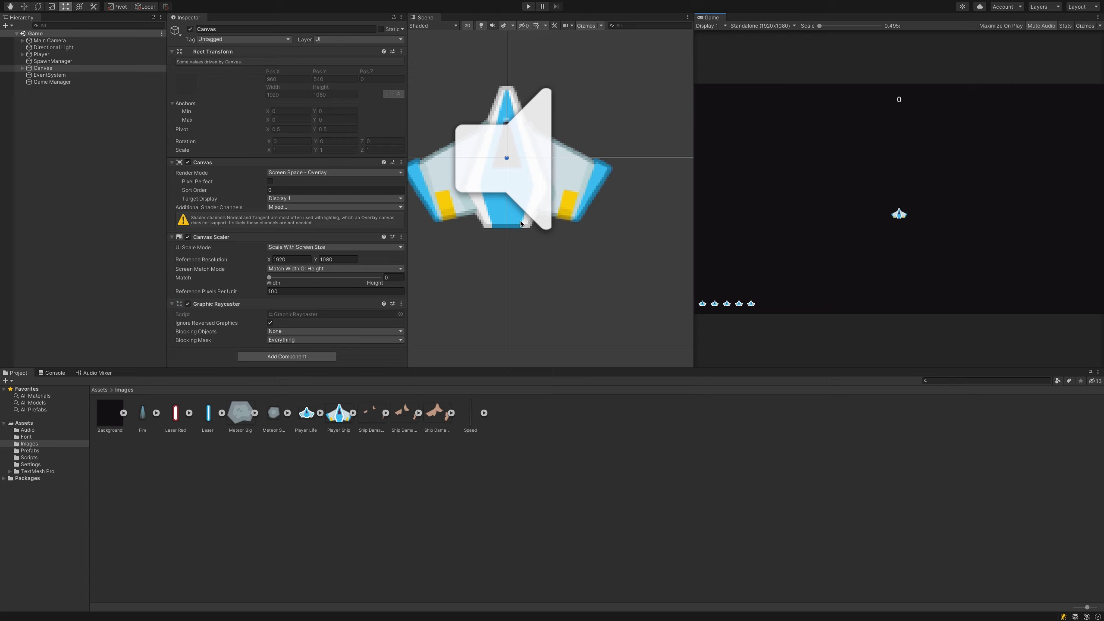
scroll(521, 223, down, 3)
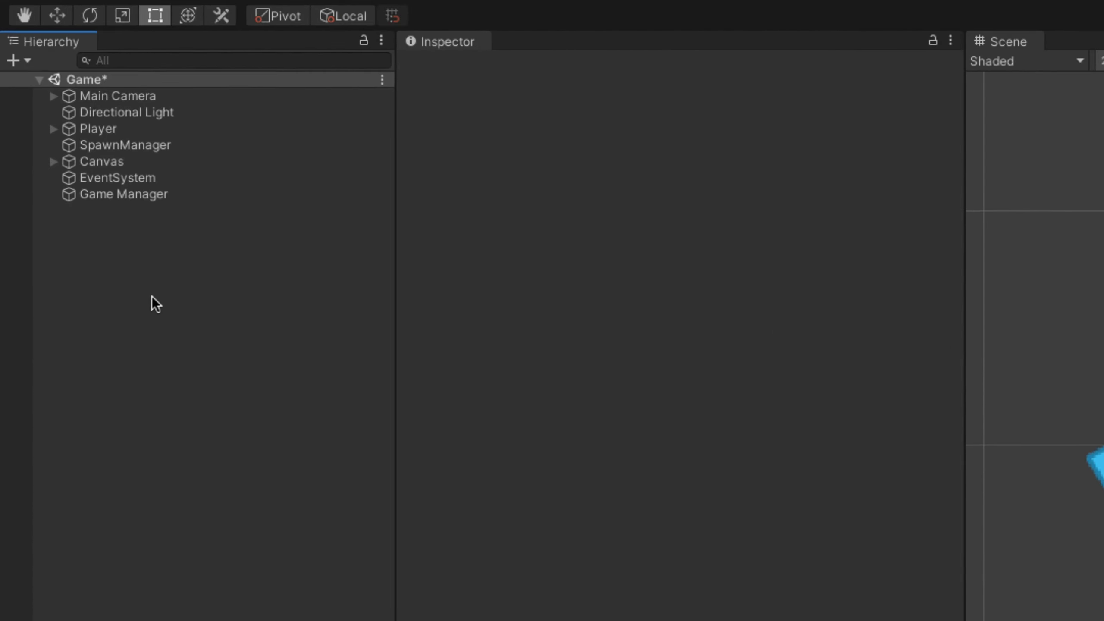
right_click(65, 125)
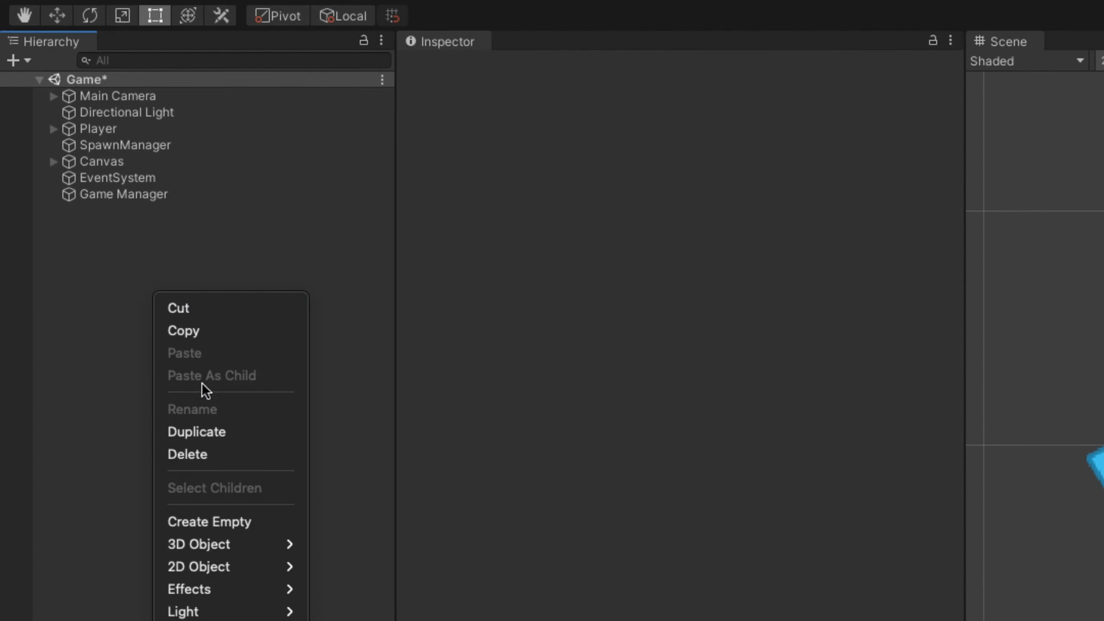
click(194, 513)
click(529, 64)
text(Expl)
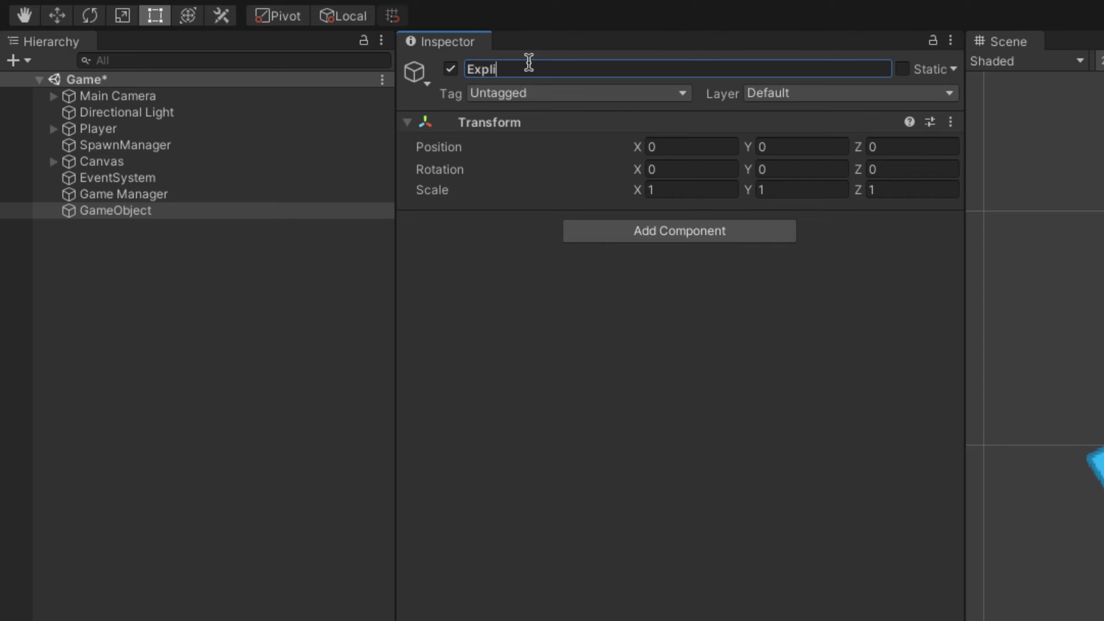
text(osion)
key(Return)
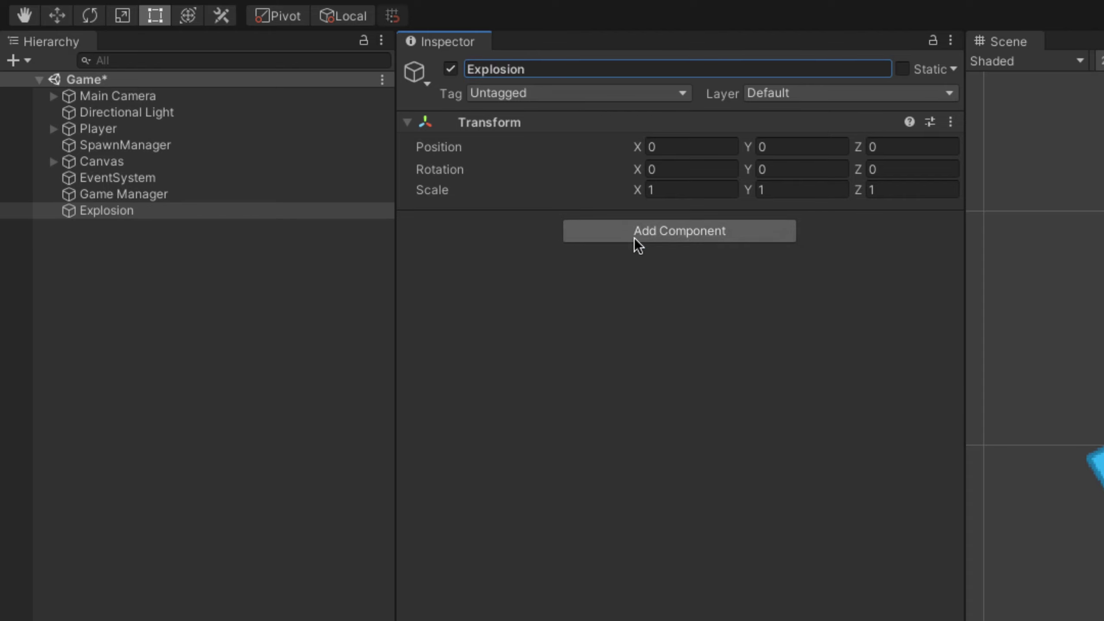
- Add an Audio Source playing the Explosion clip, output to the Effects mixer group
click(634, 230)
text(ad)
key(BackSpace)
text(u)
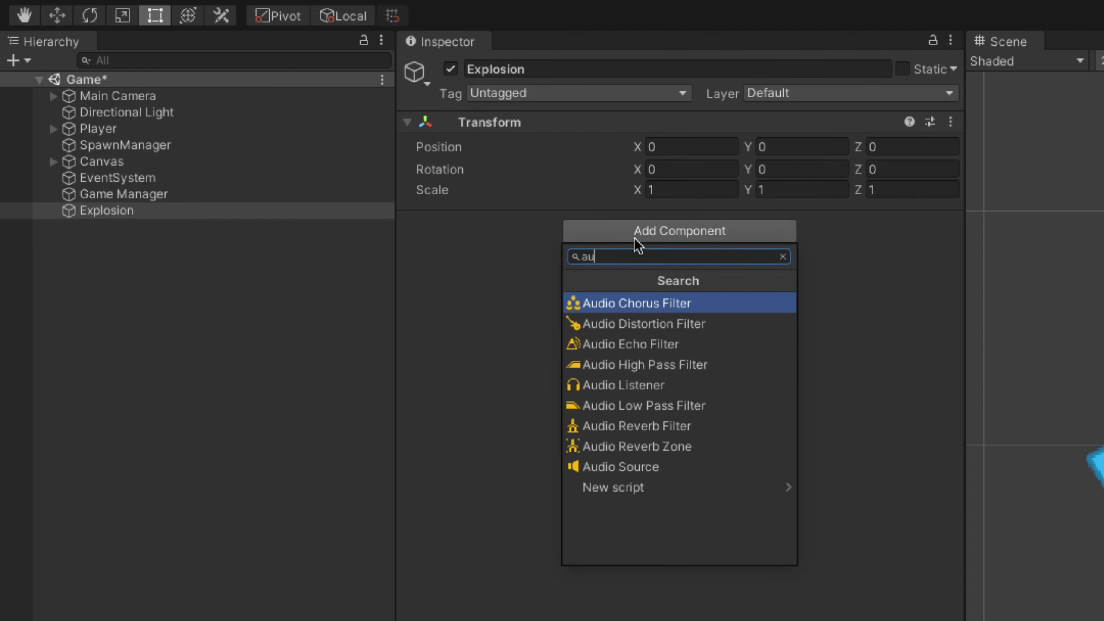
text(dio)
key(Down)
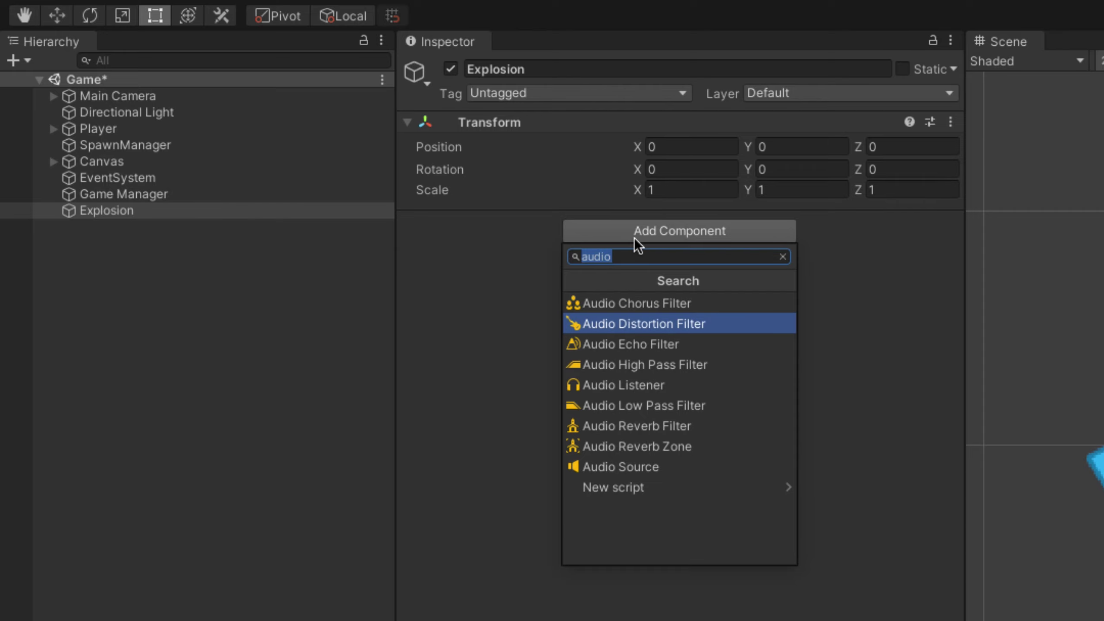
key(Down)
key(Down)
key(Down)
key(Down)
key(Down)
key(Down)
key(Return)
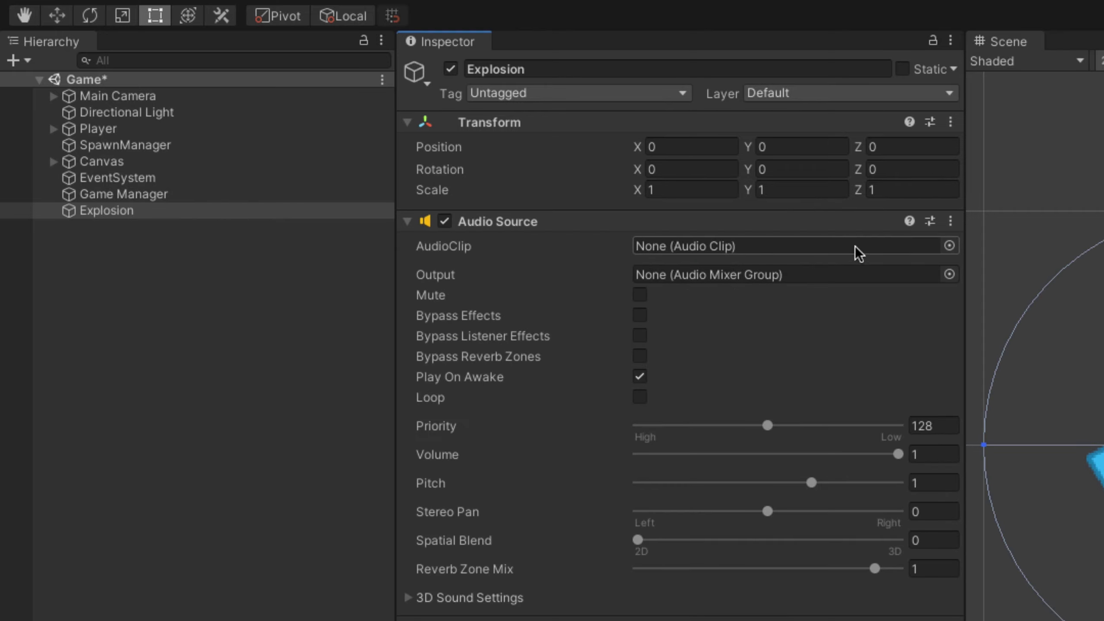
click(949, 245)
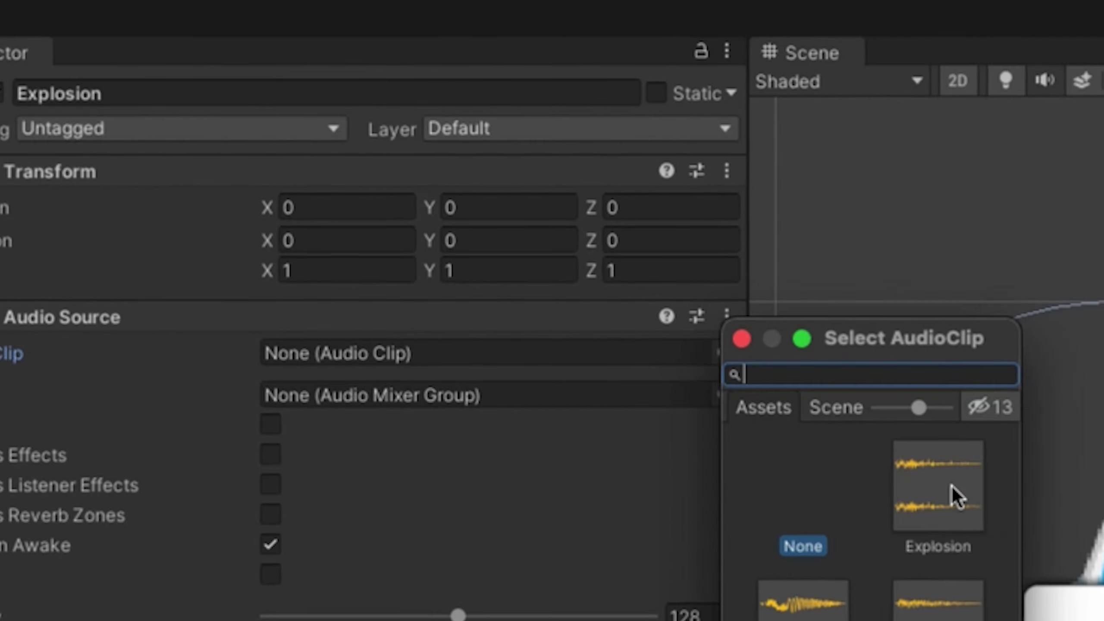
double_click(952, 486)
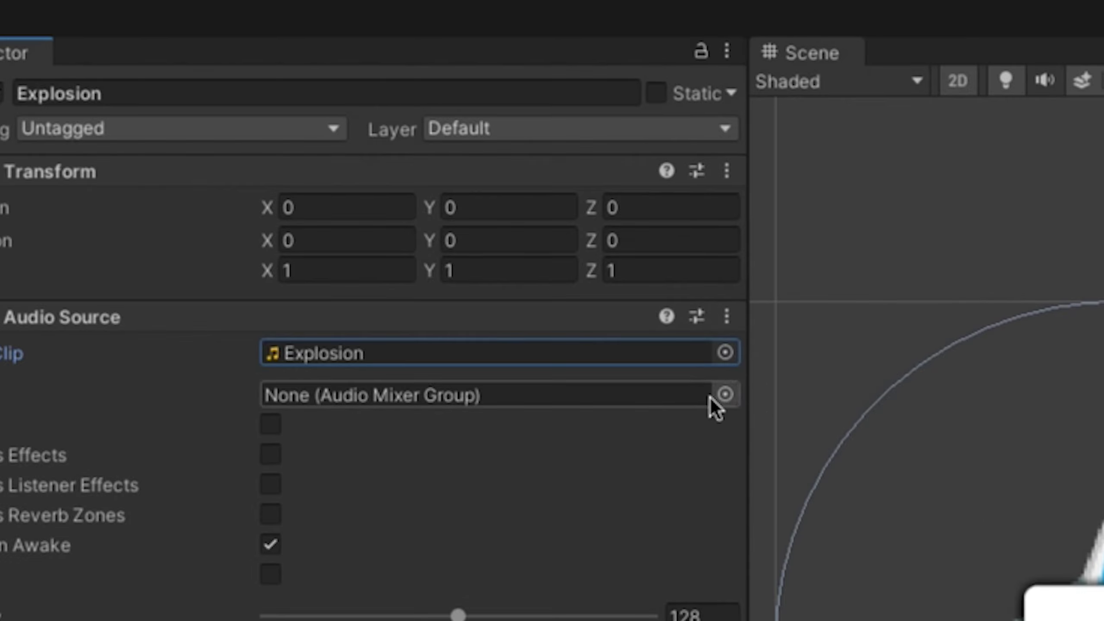
click(724, 395)
double_click(841, 538)
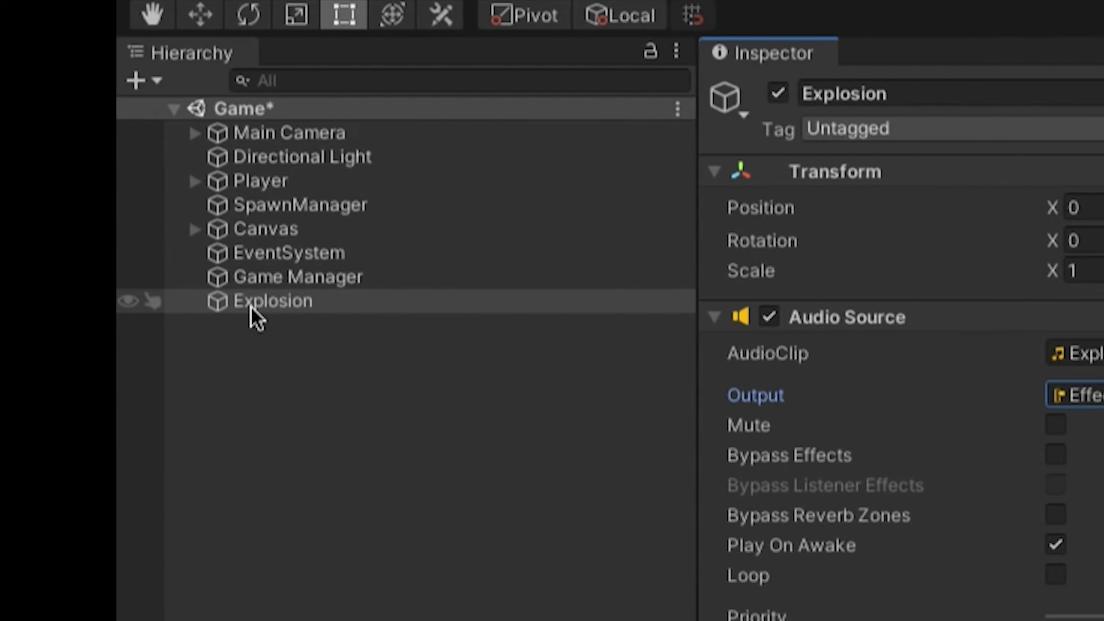
- Make Explosion a prefab in Prefabs and create an Explosion C# script in Scripts
mouse_move(261, 302)
mouse_down()
mouse_move(502, 342)
mouse_move(68, 460)
mouse_up()
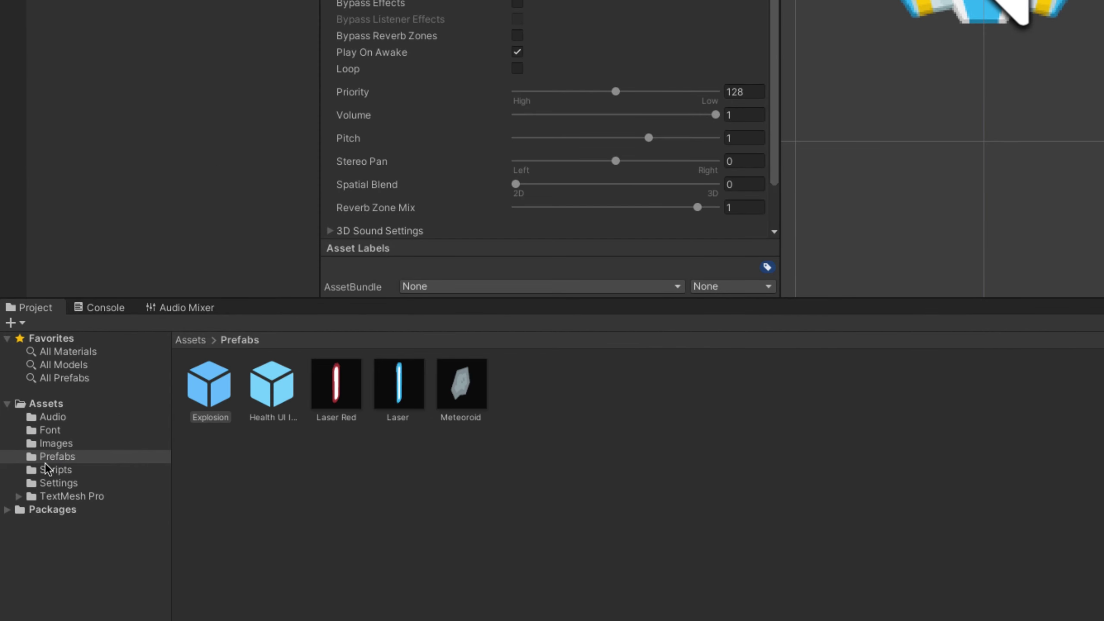
click(61, 470)
right_click(210, 493)
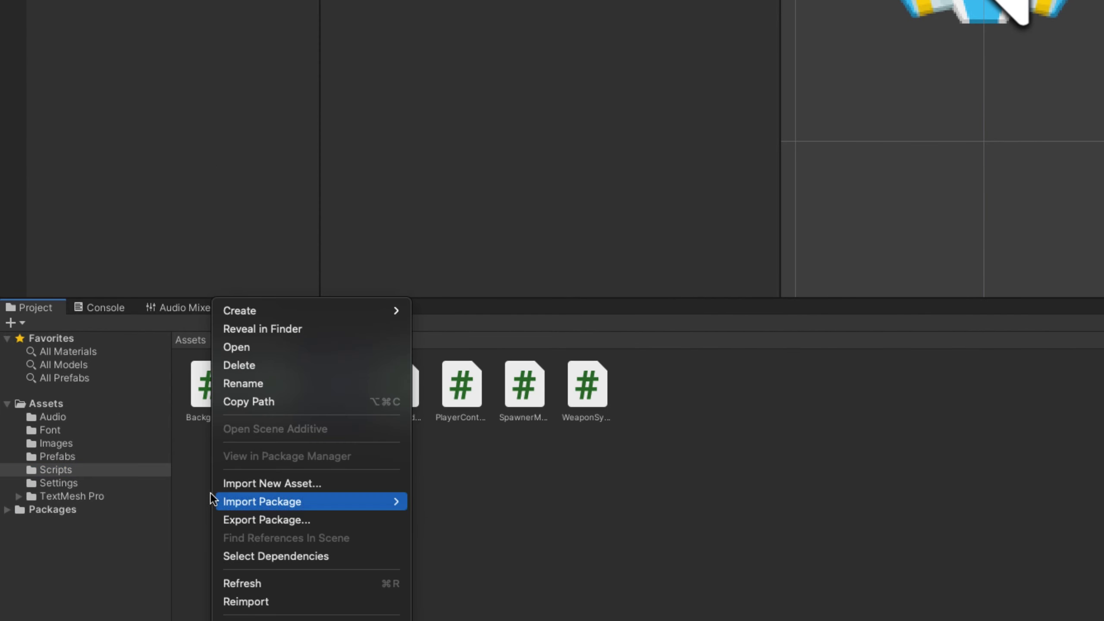
mouse_move(314, 310)
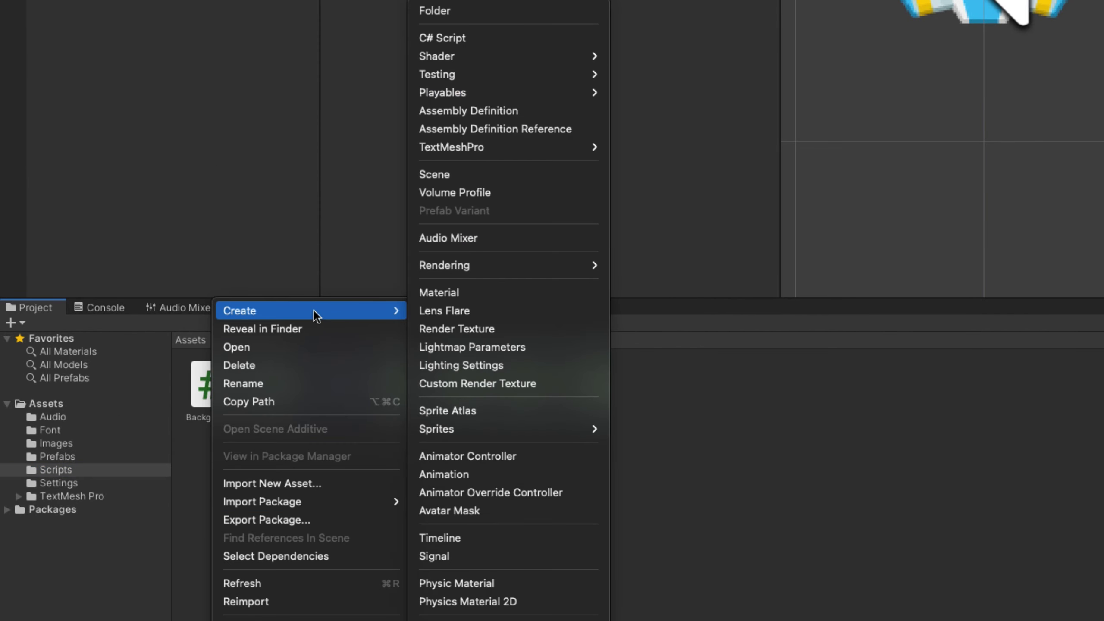
click(494, 35)
text(Explosion)
key(Return)
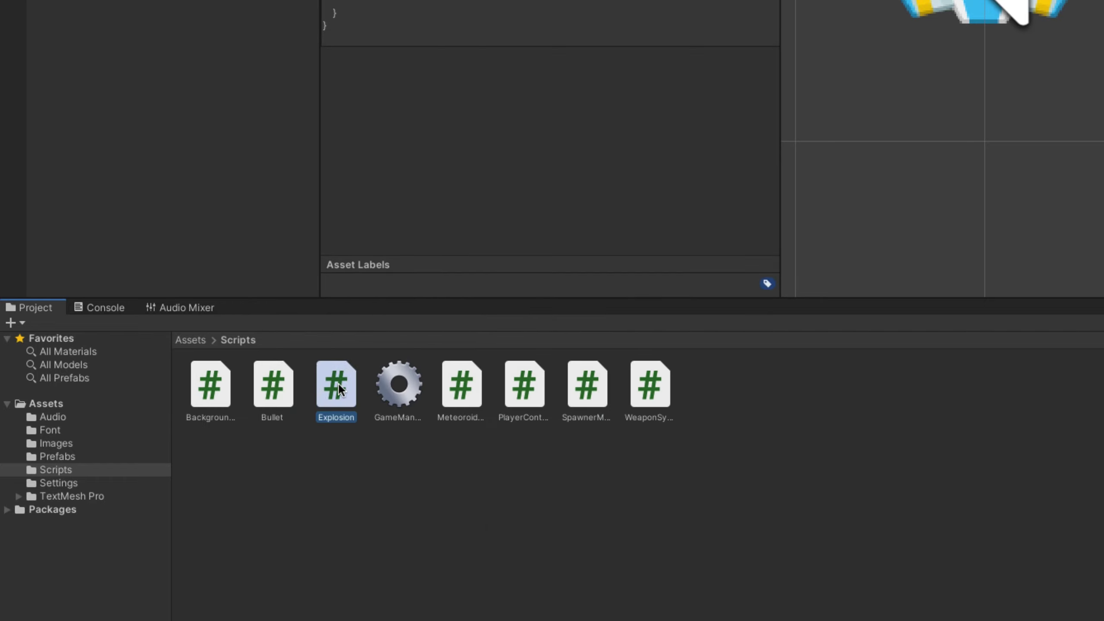
- Replace the Explosion.cs stubs with a Start() calling Destroy(gameObject, 2)
double_click(334, 387)
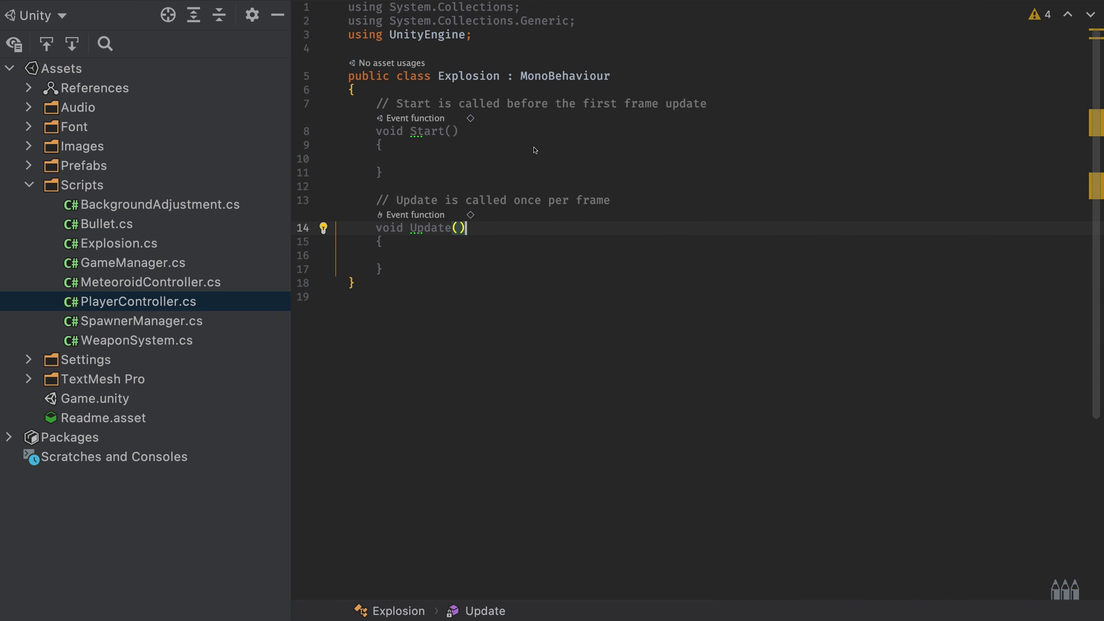
mouse_move(383, 269)
mouse_down()
mouse_move(420, 235)
mouse_move(348, 103)
mouse_up()
key(BackSpace)
text(Start)
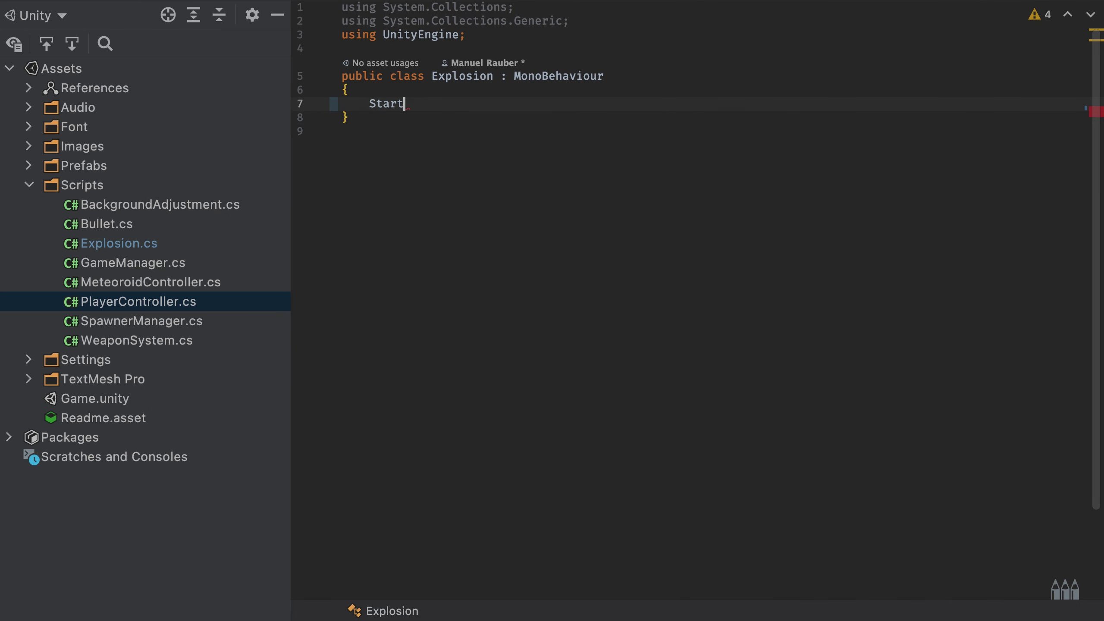
key(Return)
text(Destroy()
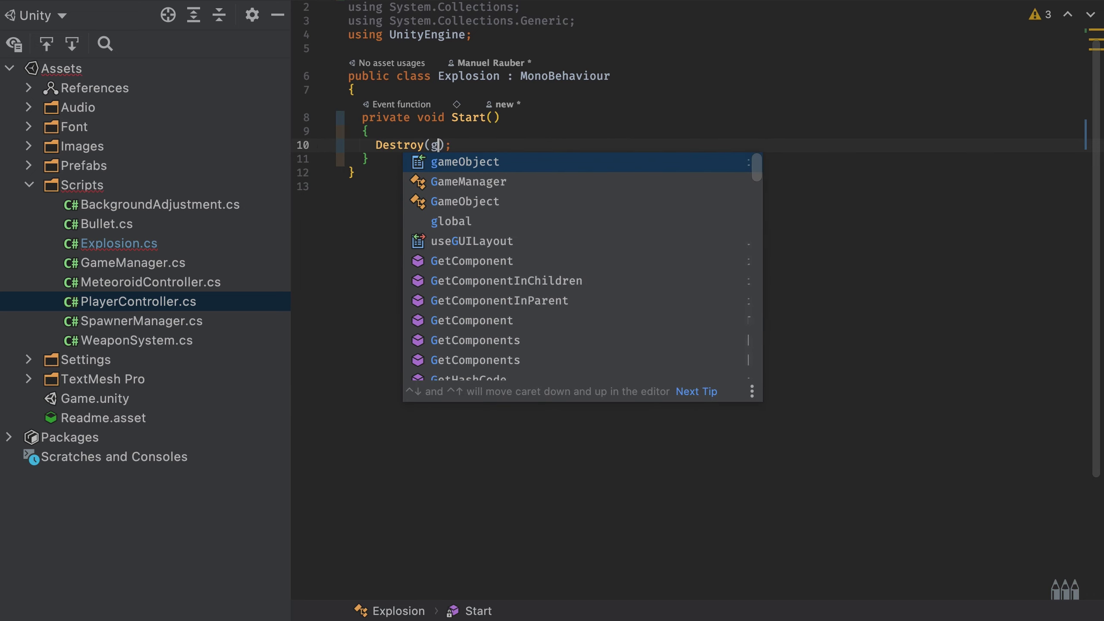
text(game)
key(Return)
text(, 2)
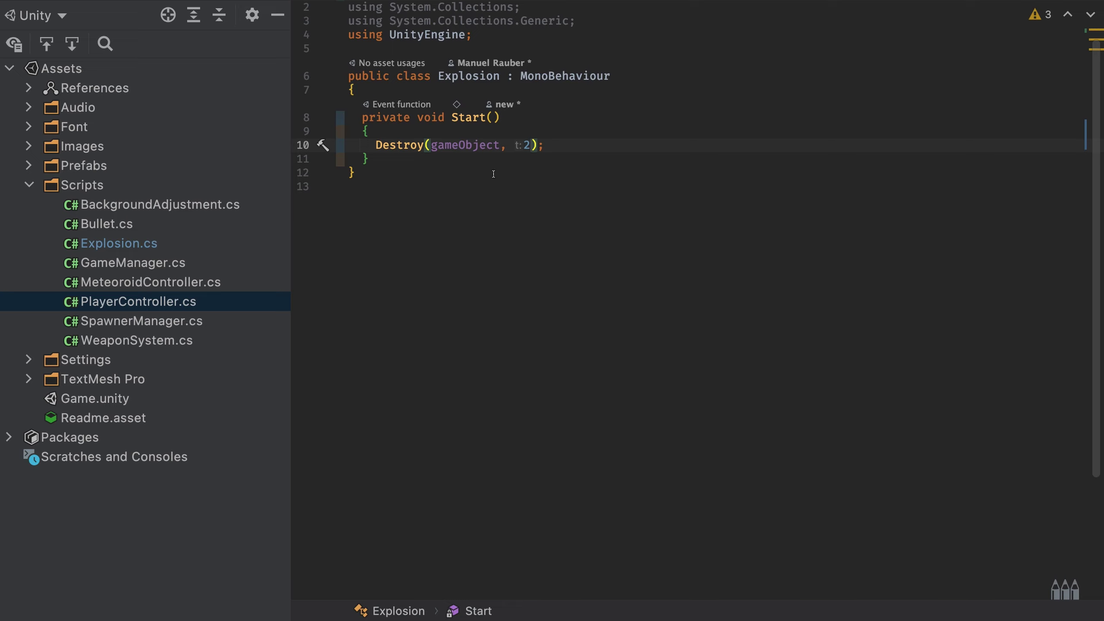
click(560, 147)
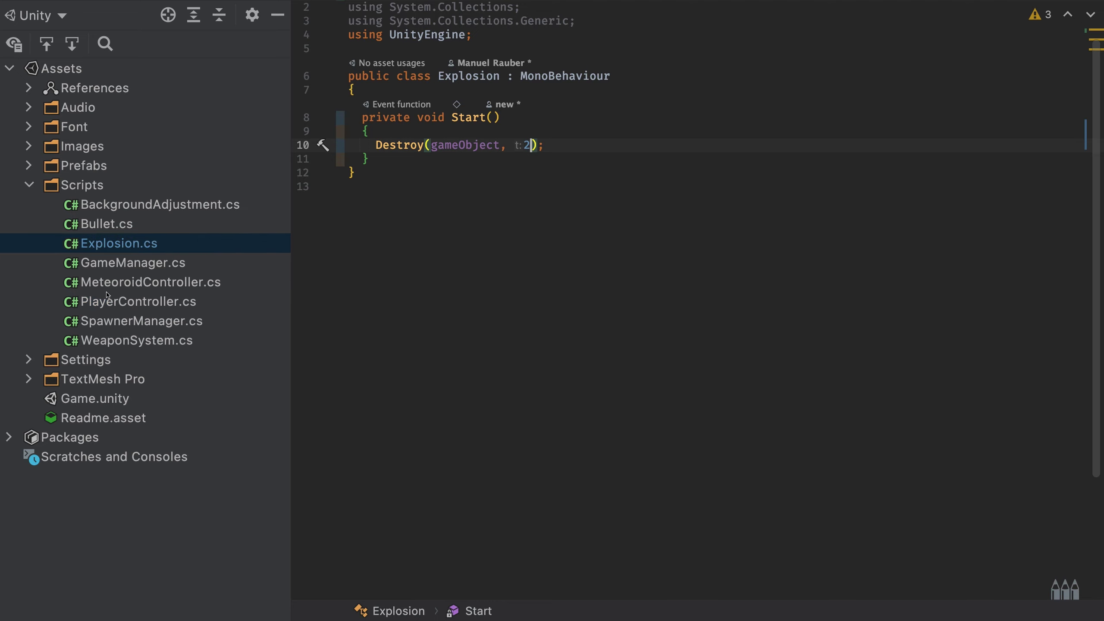
- Add a public GameObject ExplosionPrefab field to MeteoroidController
double_click(140, 283)
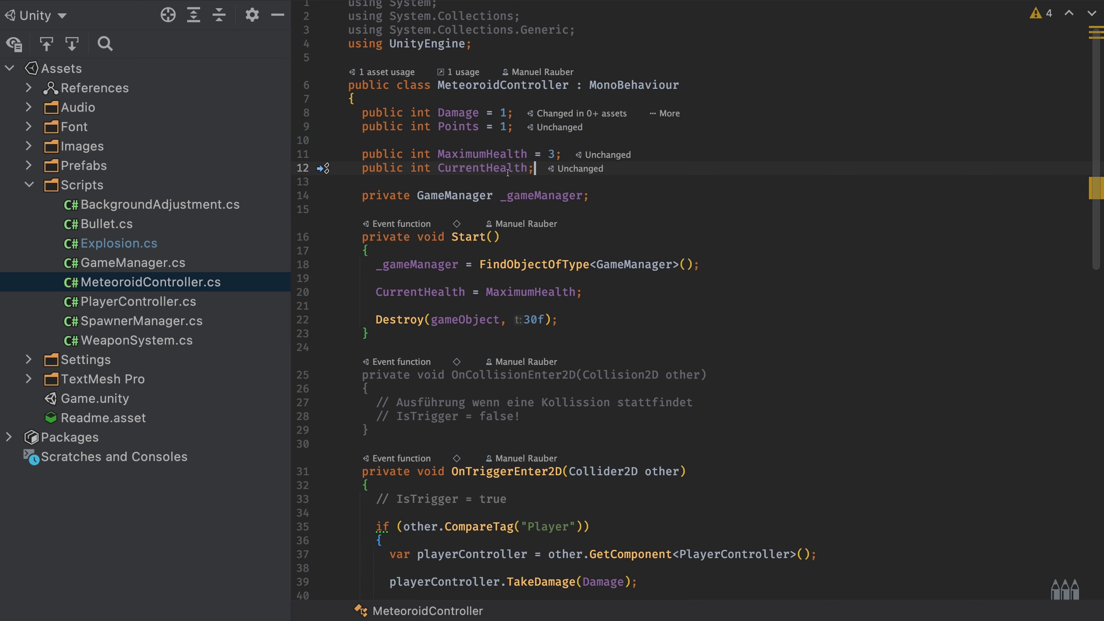
key(Return)
key(Return)
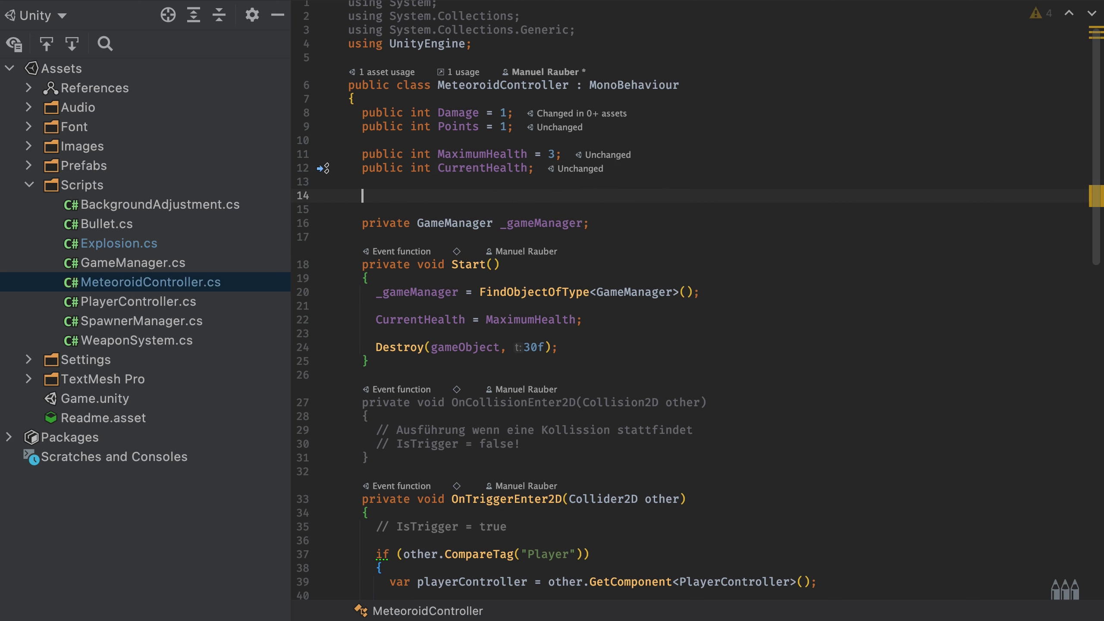
text(public )
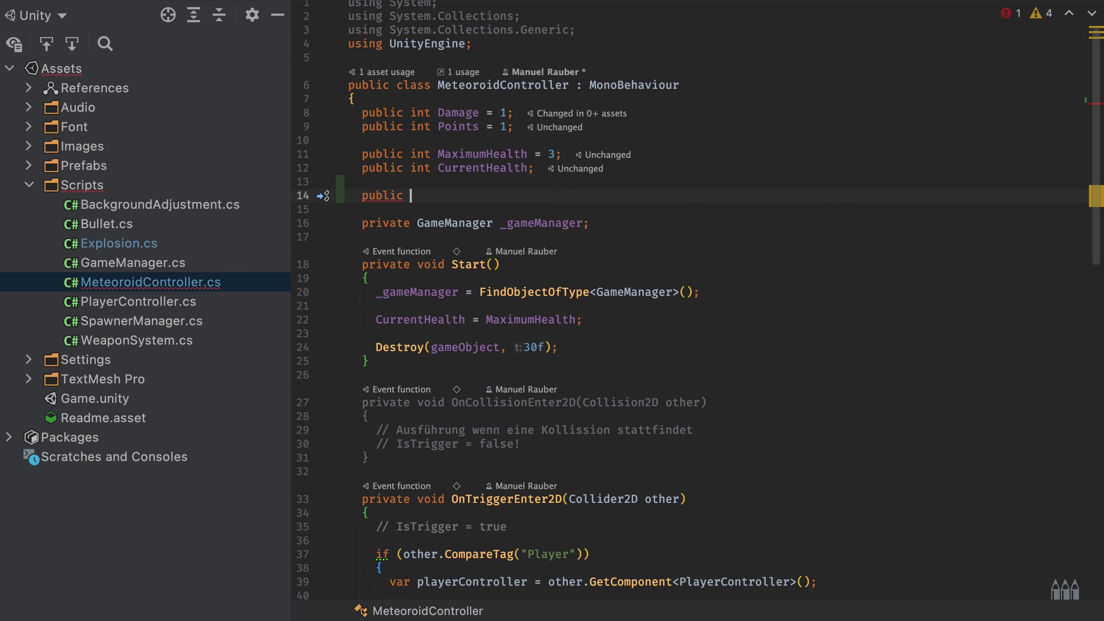
text(GameOb)
key(Return)
text(E)
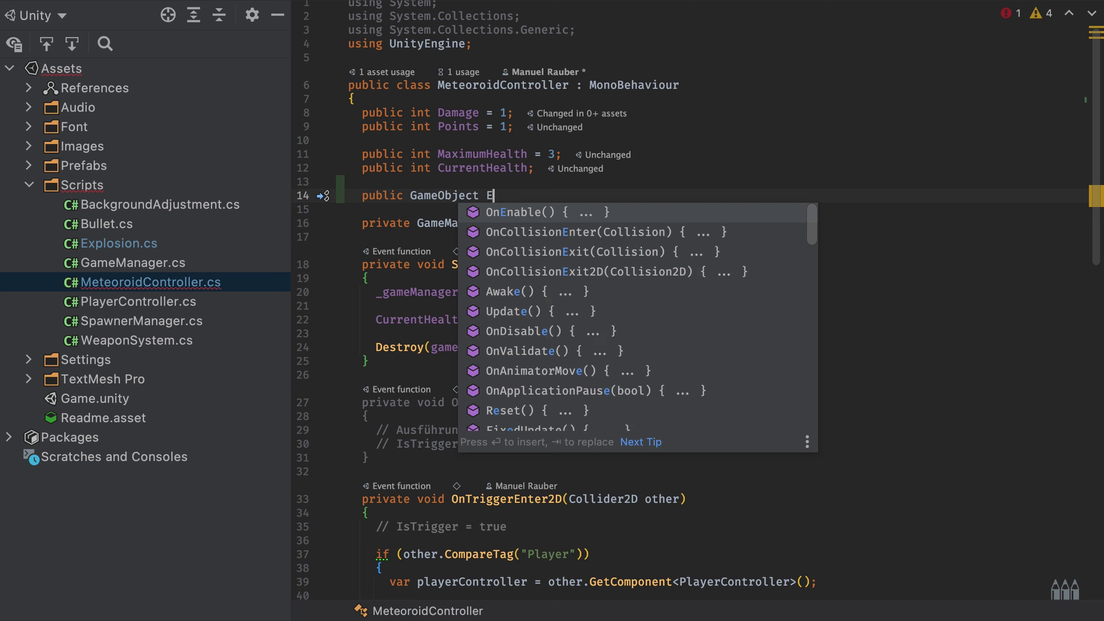
text(xplosionPrefa)
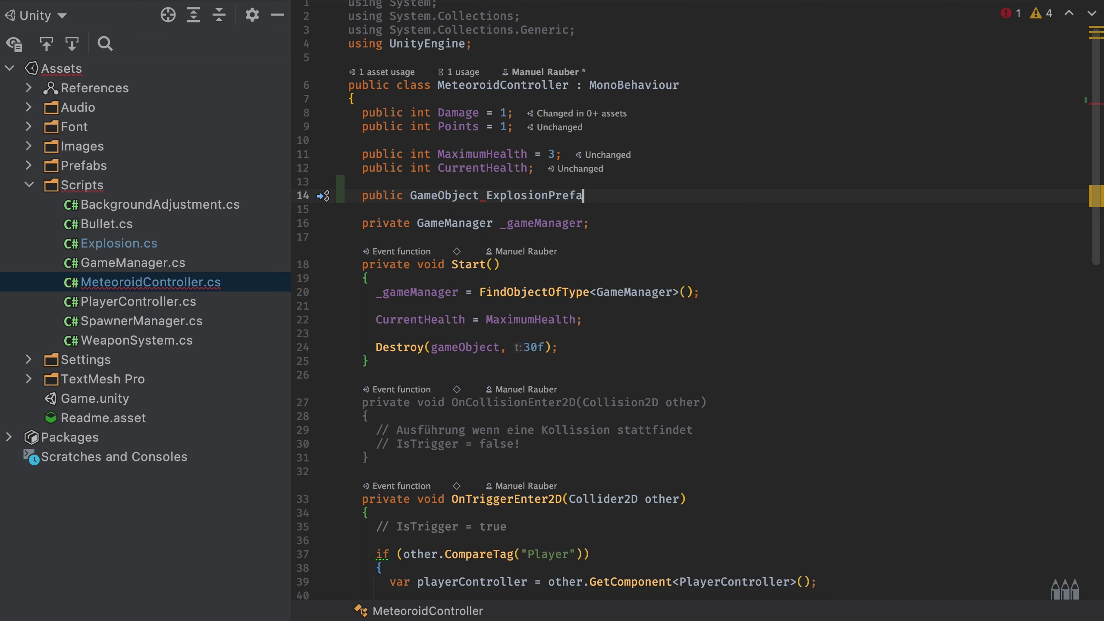
text(b;)
- After the TakeDamage call, add Instantiate(ExplosionPrefab, transform.position, Quaternion.identity);
scroll(582, 277, down, 3)
scroll(583, 278, down, 3)
scroll(582, 277, down, 4)
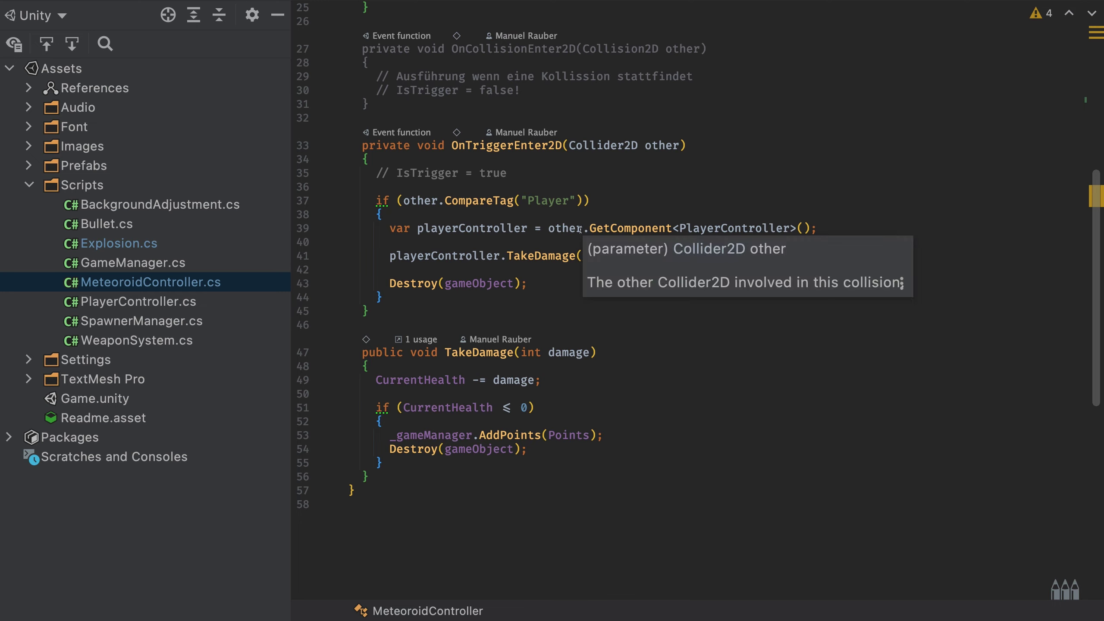
click(654, 256)
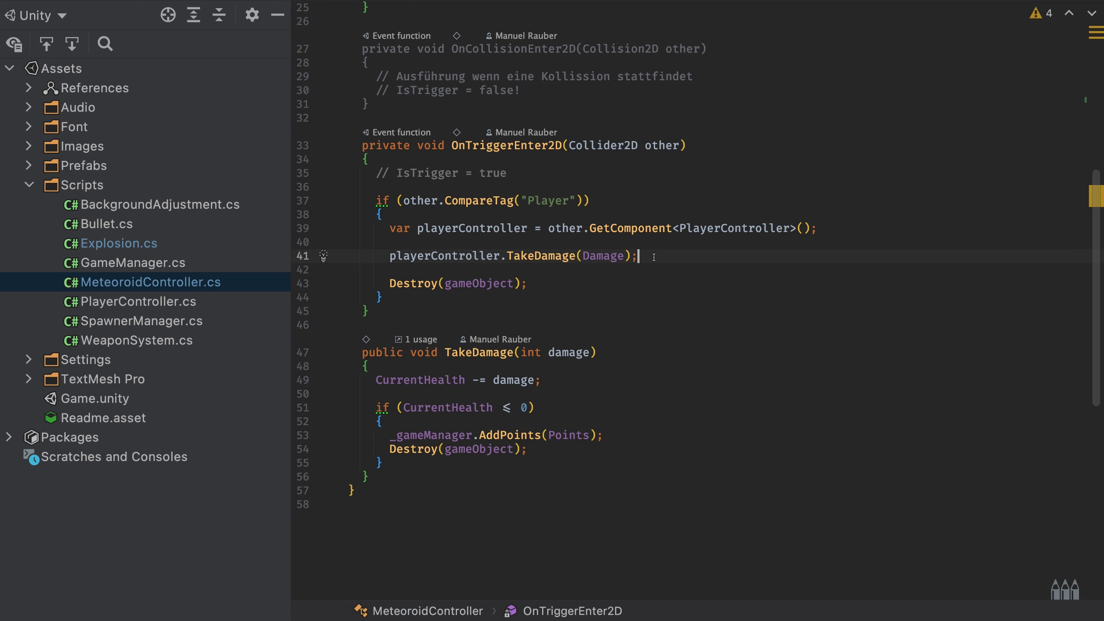
key(Return)
key(Return)
text(Inst)
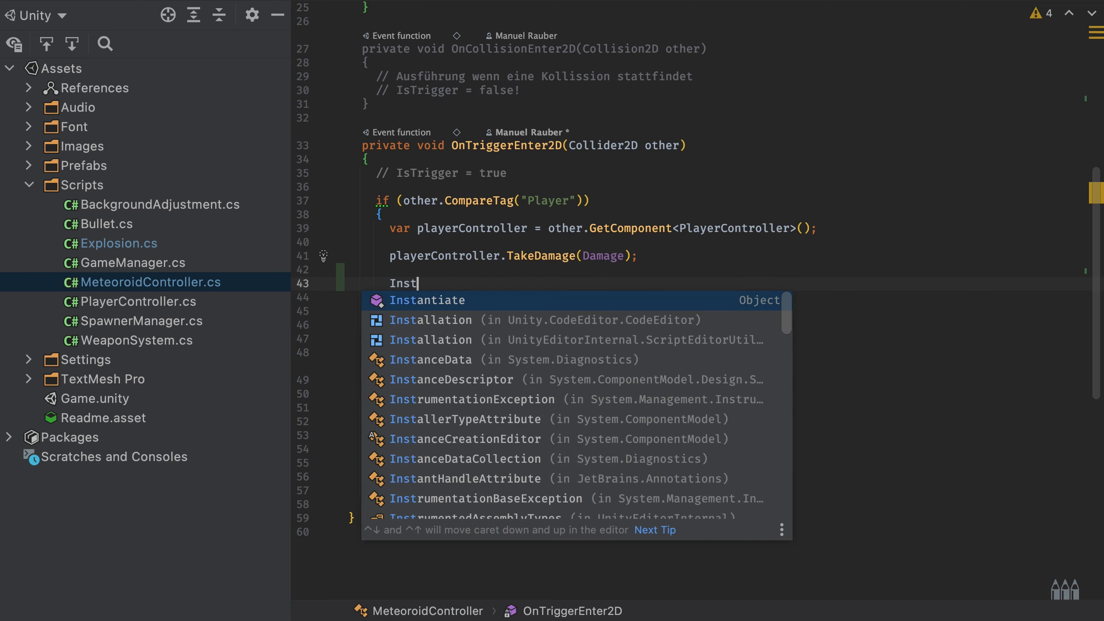
key(Return)
text(Expl)
key(Return)
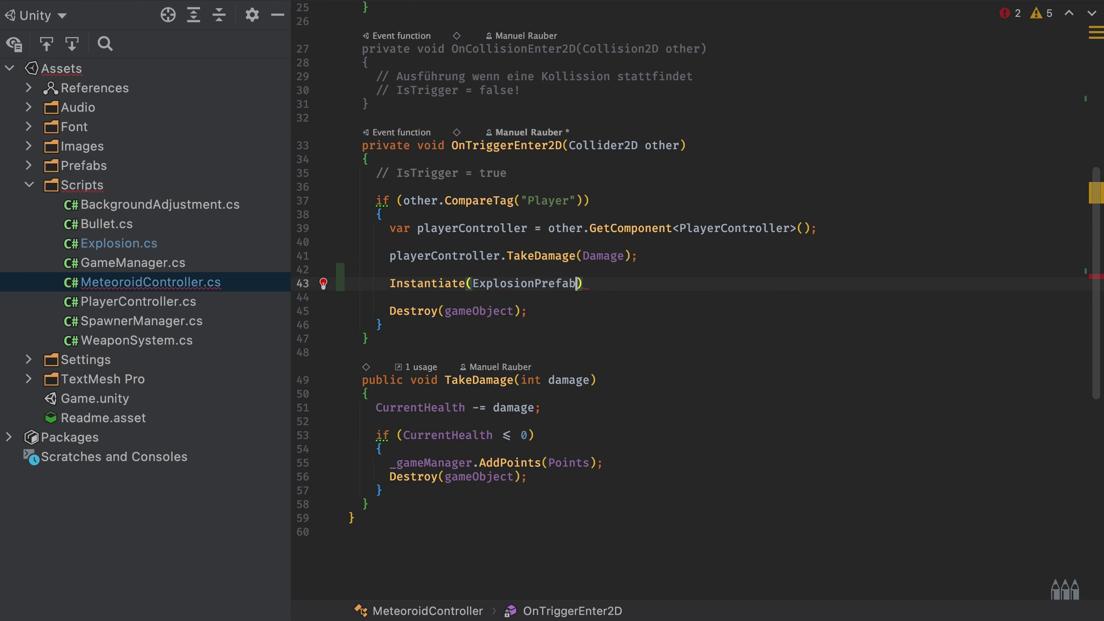
text(, tran)
key(Return)
text(.po)
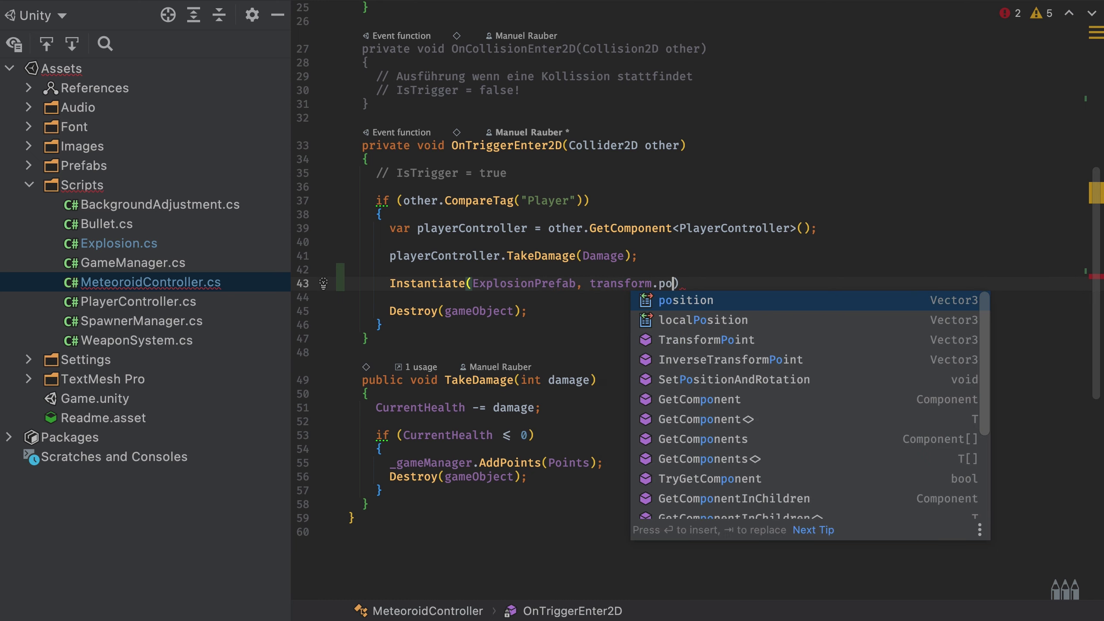
key(Return)
text(, Qu)
key(Return)
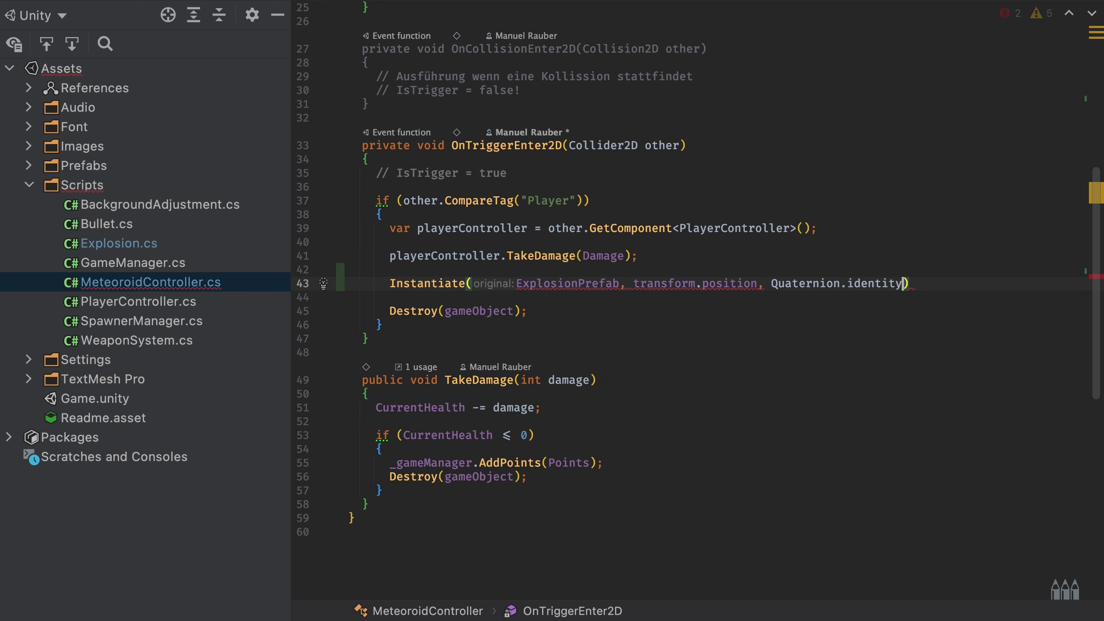
text();)
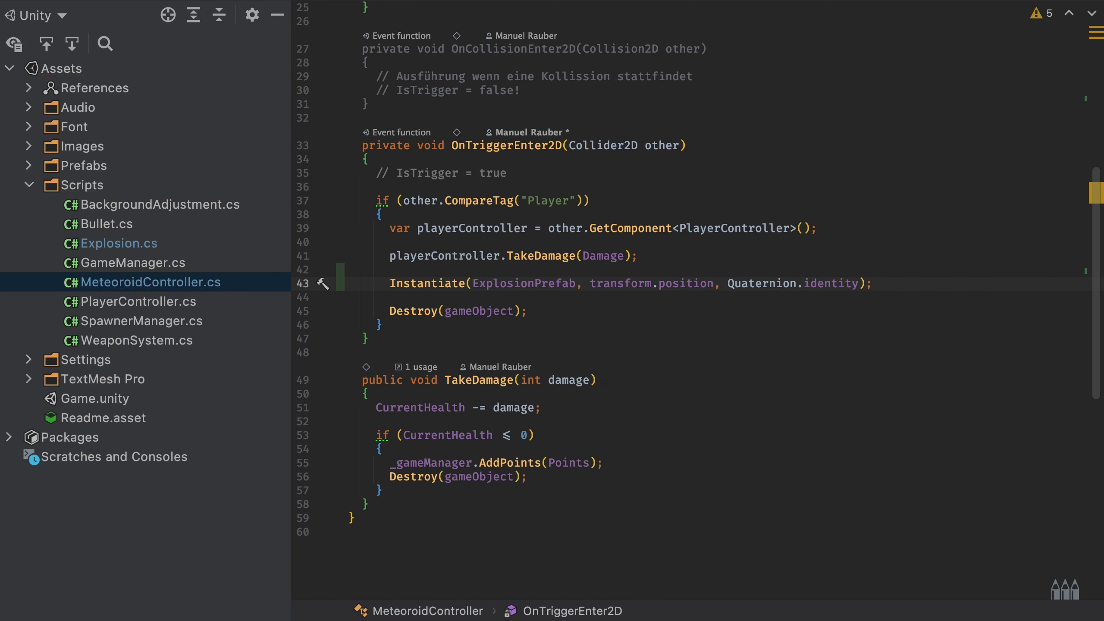
- Add a public GameObject ExplosionPrefab field below Damage in Bullet.cs
double_click(103, 225)
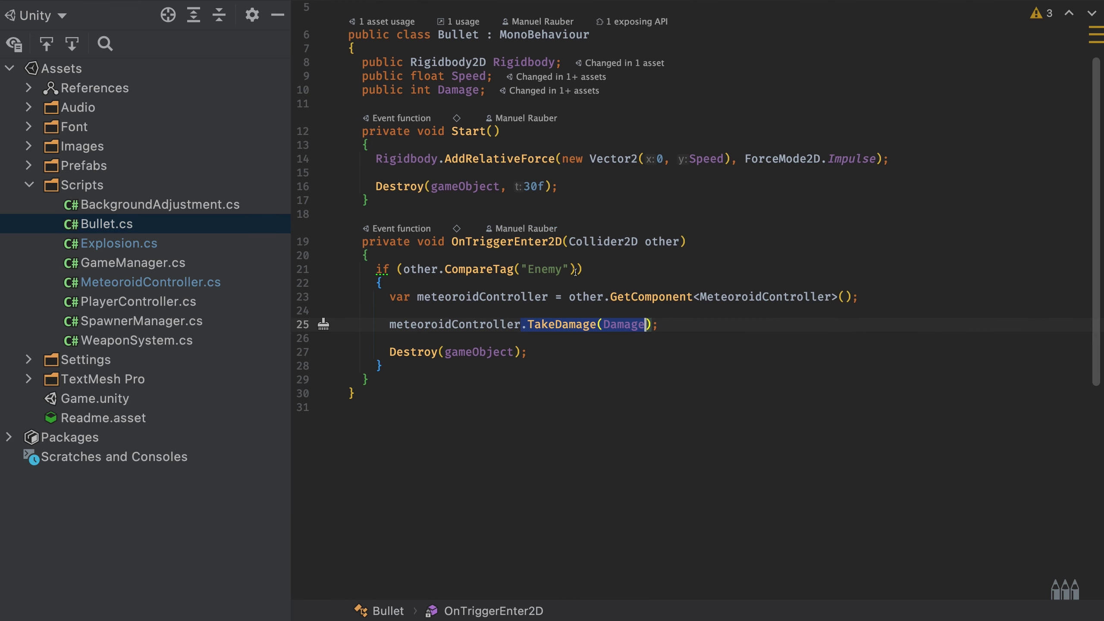
scroll(575, 275, up, 2)
scroll(578, 310, up, 1)
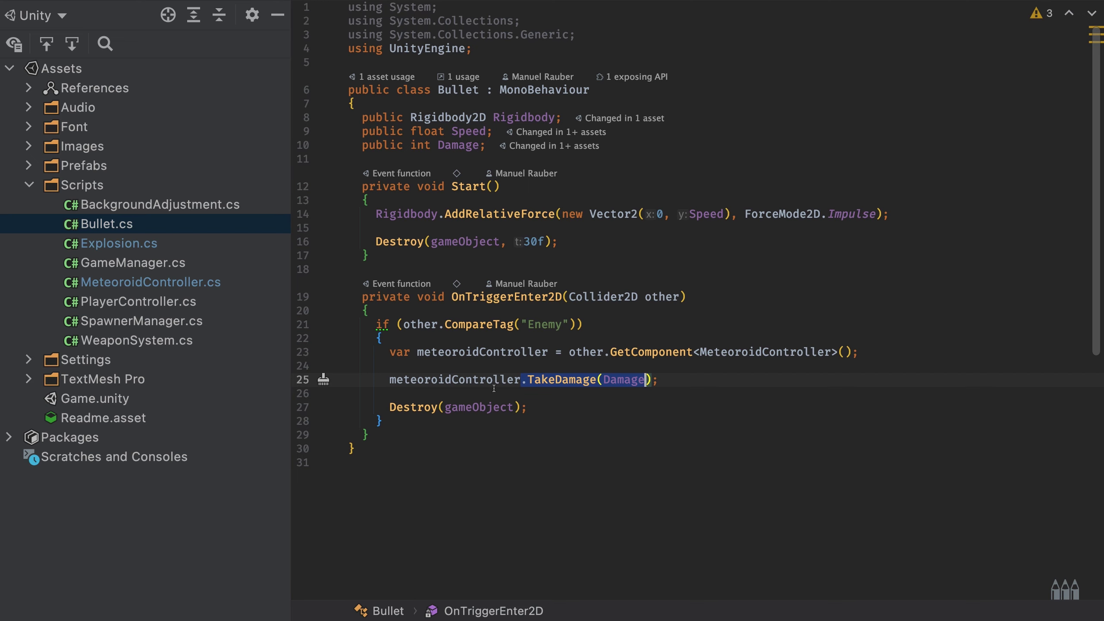
click(655, 143)
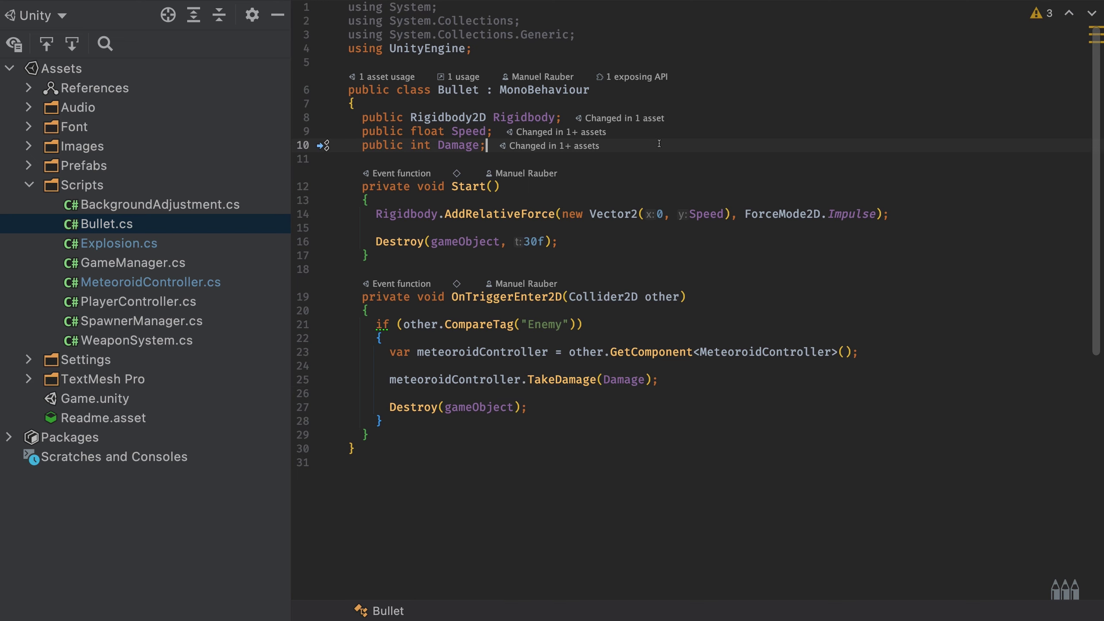
key(Return)
text(public Game)
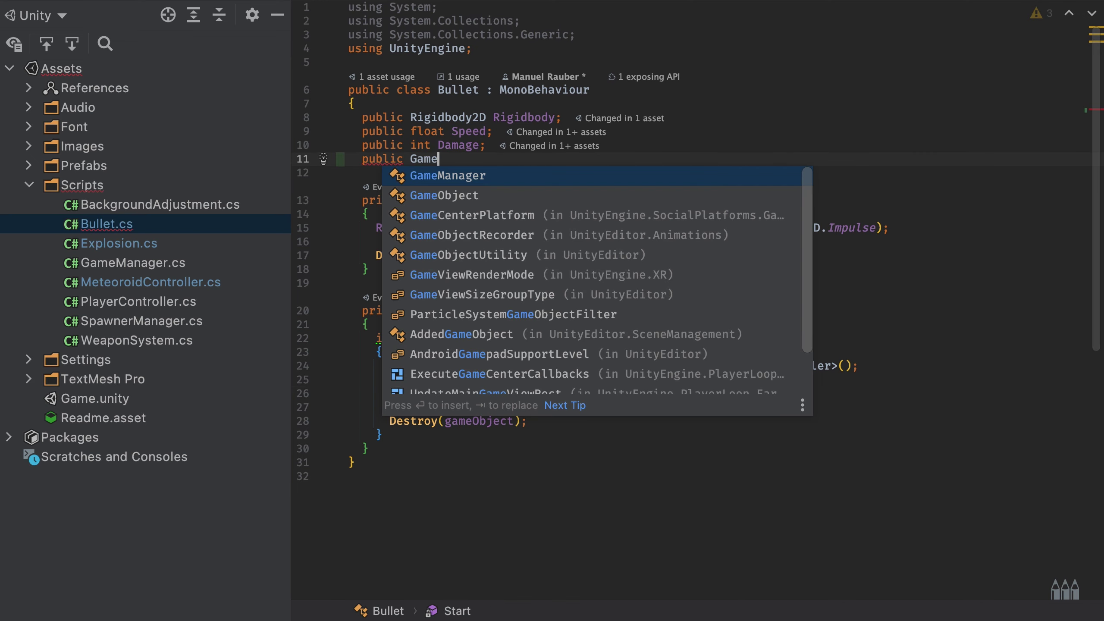
text(O)
key(Return)
text(Explo)
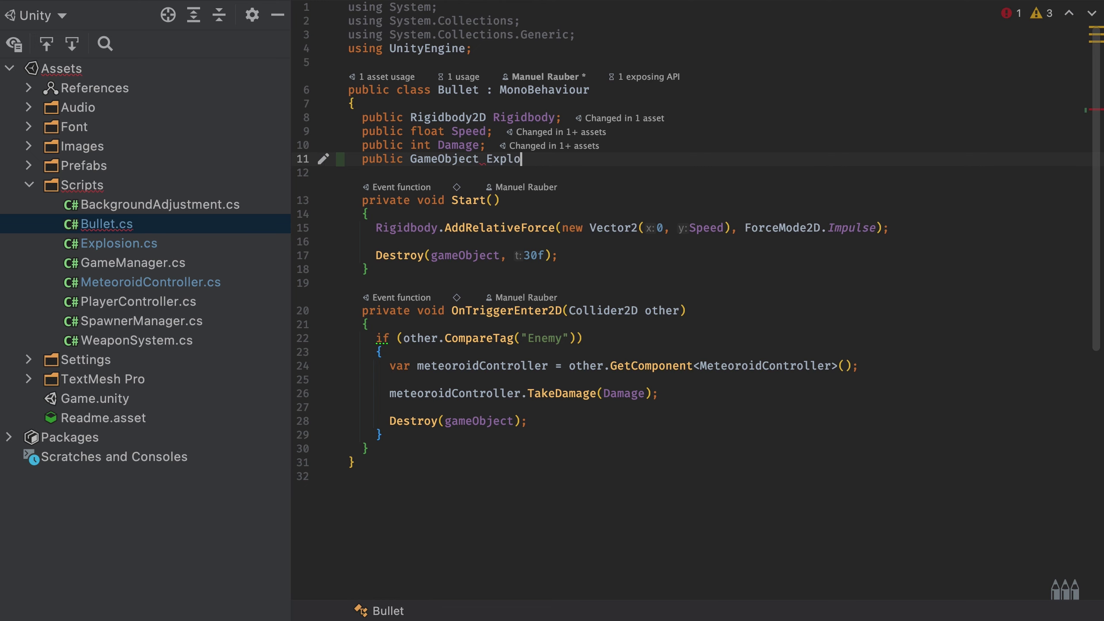
text(sionPrefab;)
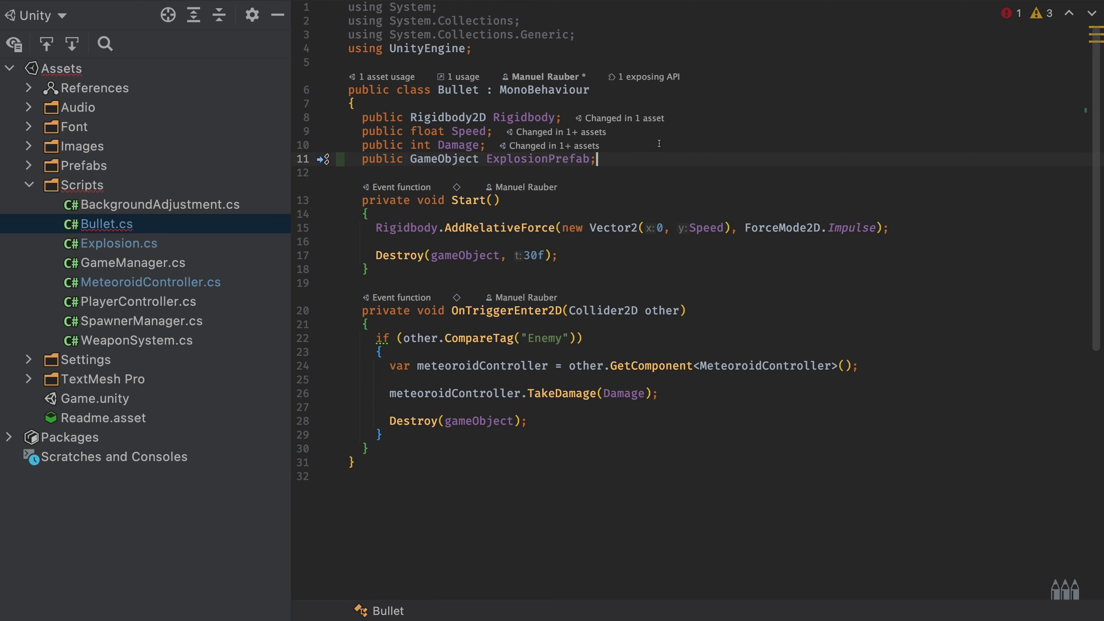
- After TakeDamage, instantiate ExplosionPrefab at transform.position with Quaternion.identity, then return to Unity
click(708, 395)
key(Return)
key(Return)
text(In)
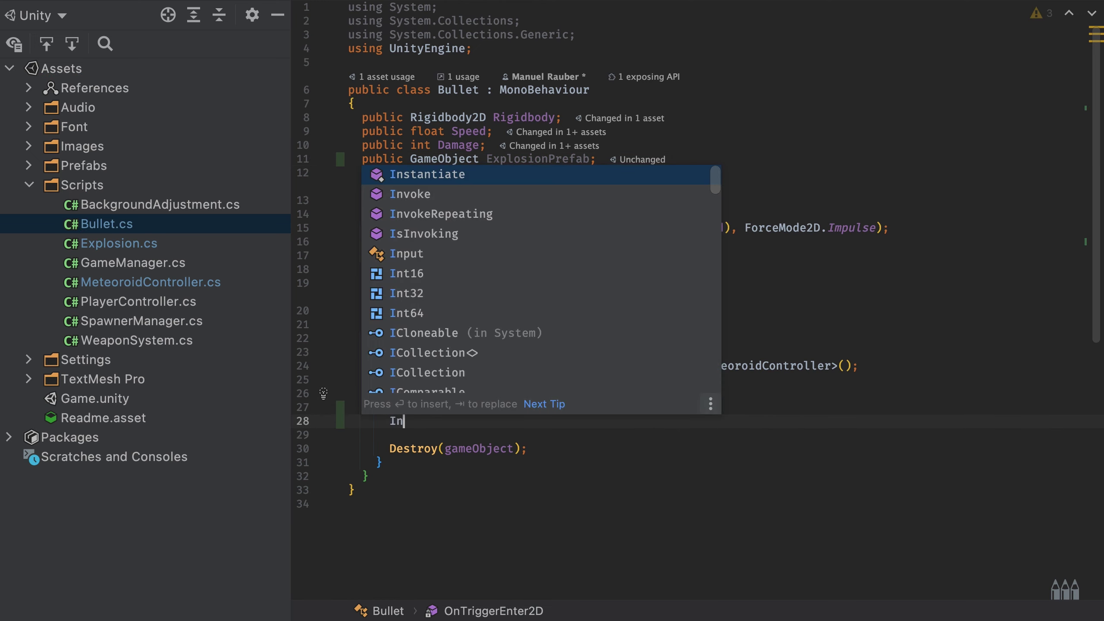
key(Return)
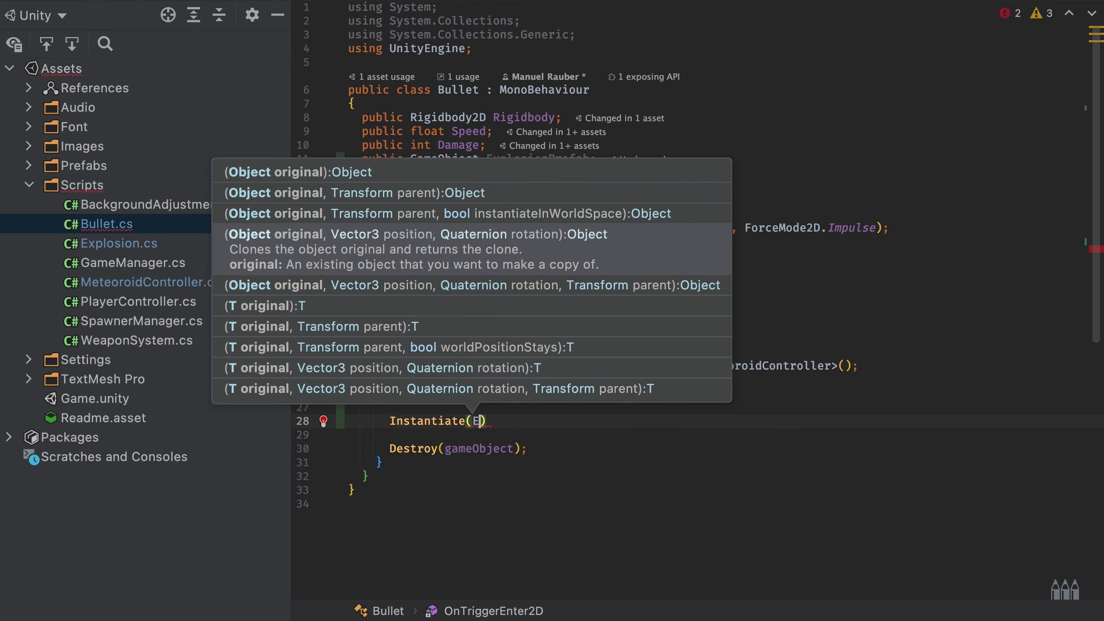
text(Ex)
key(Return)
text(, tr)
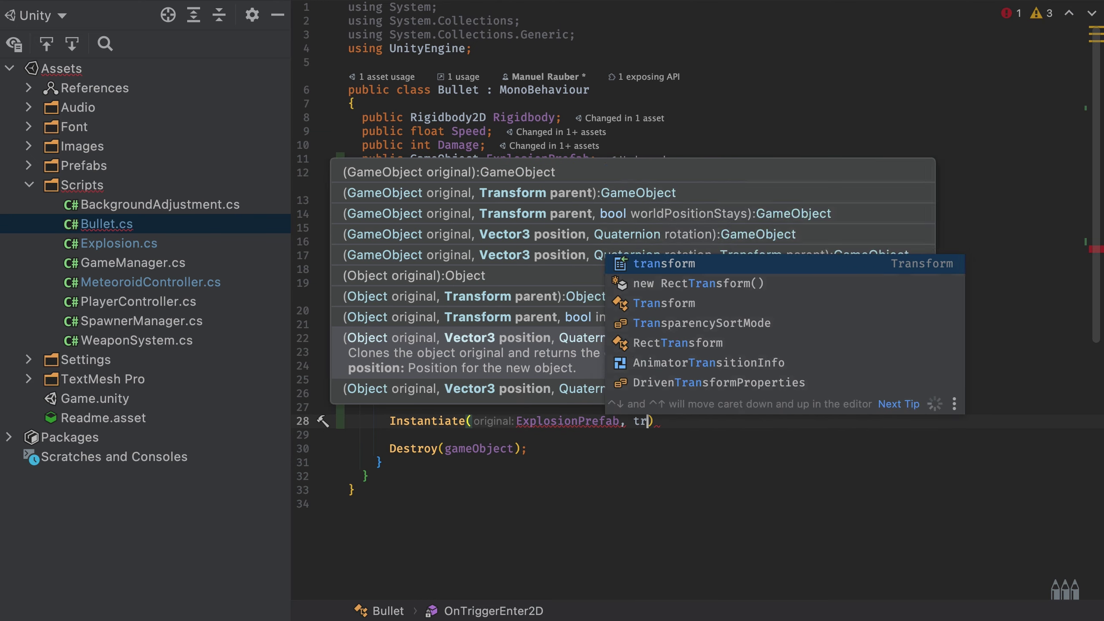
text(ansform.po)
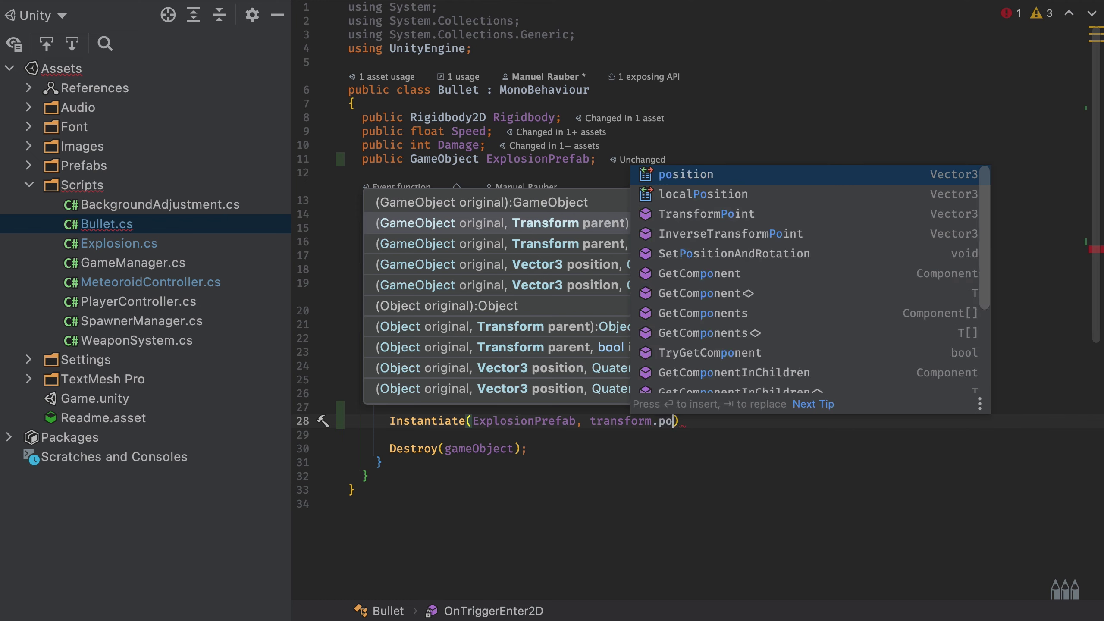
key(Return)
text(. )
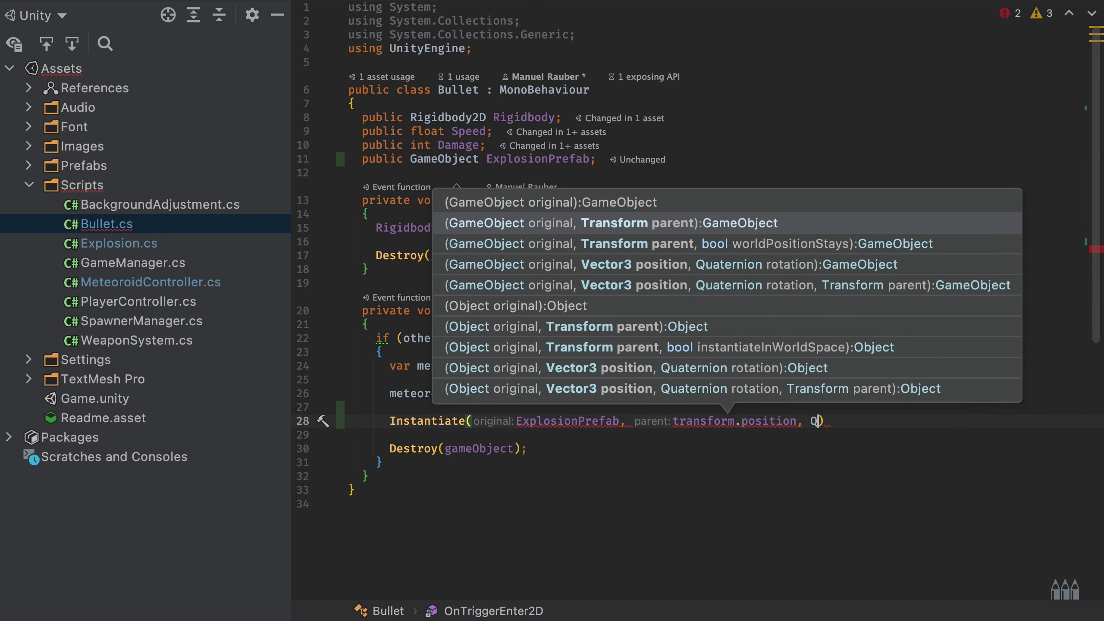
text(Qua)
key(Return)
text(;)
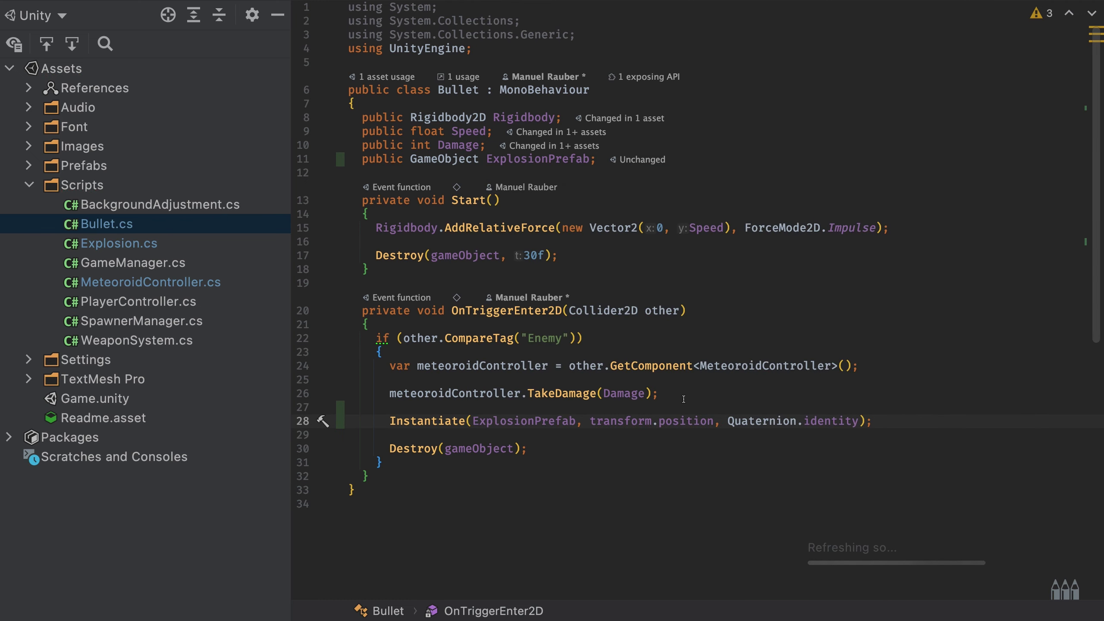
key(super+Tab)
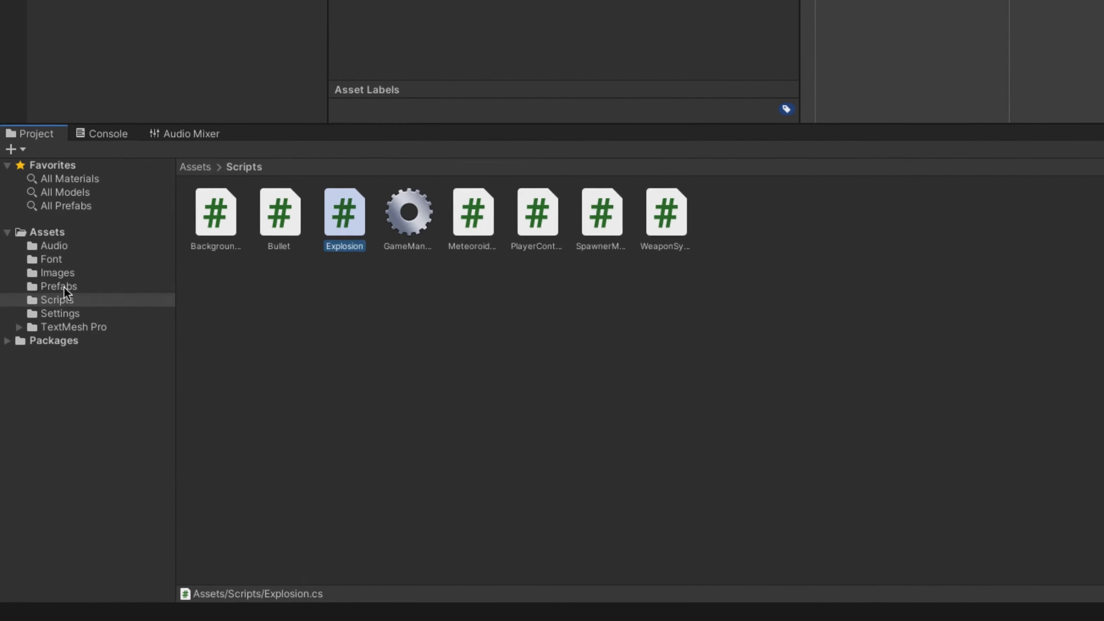
- Assign the Explosion prefab to the Meteoroid prefab's Explosion Prefab field
click(32, 451)
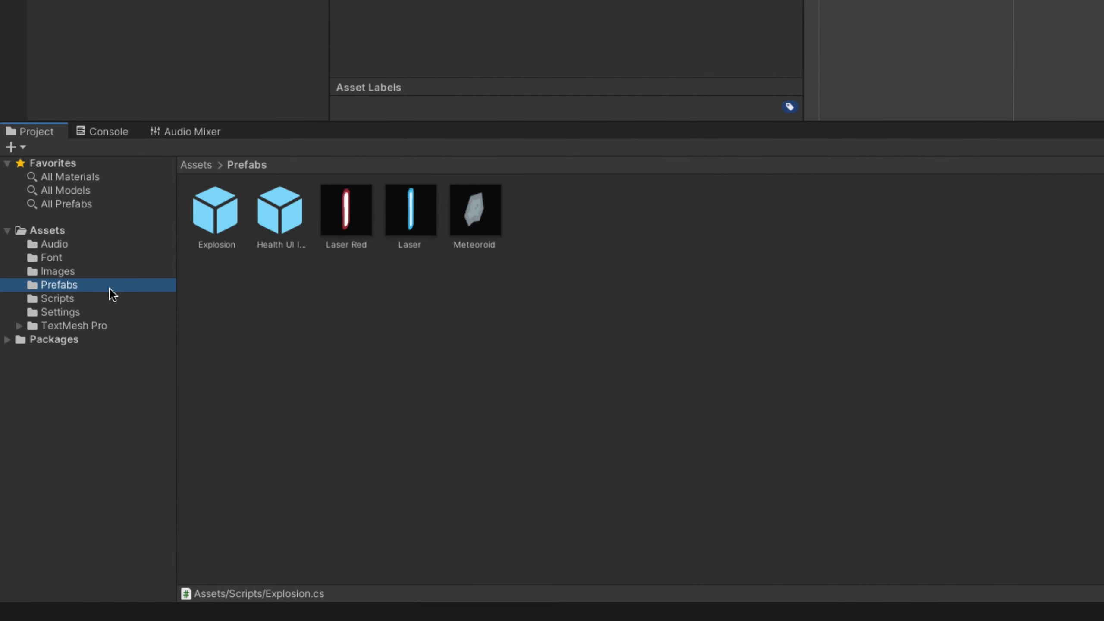
click(476, 207)
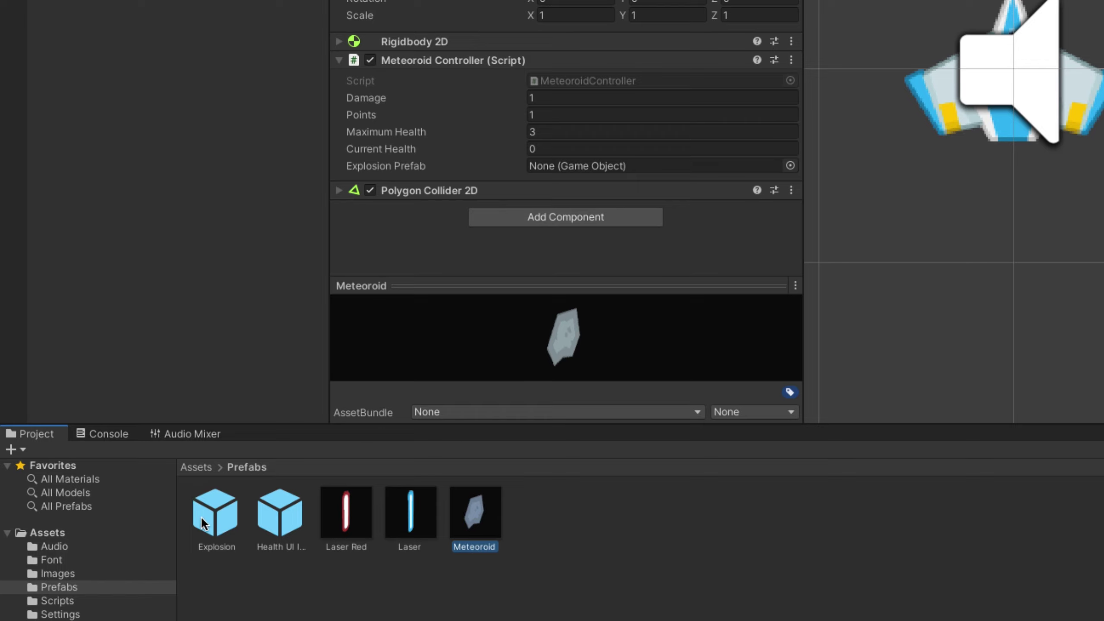
drag(203, 523, 590, 168)
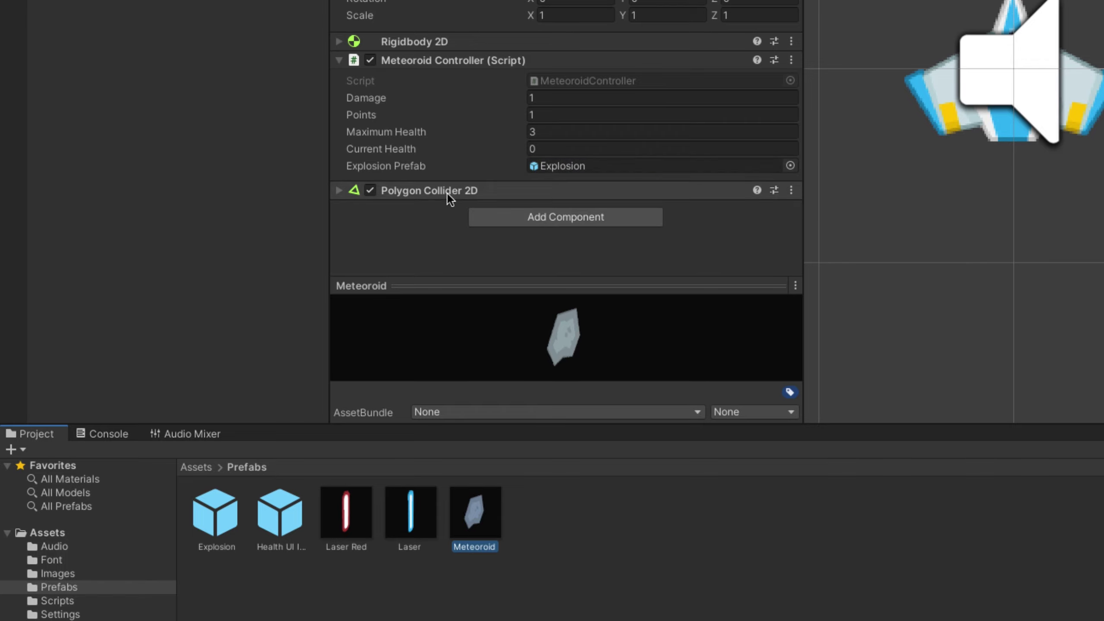
- Assign the Explosion prefab to the Laser prefab's Bullet Explosion Prefab field
click(418, 511)
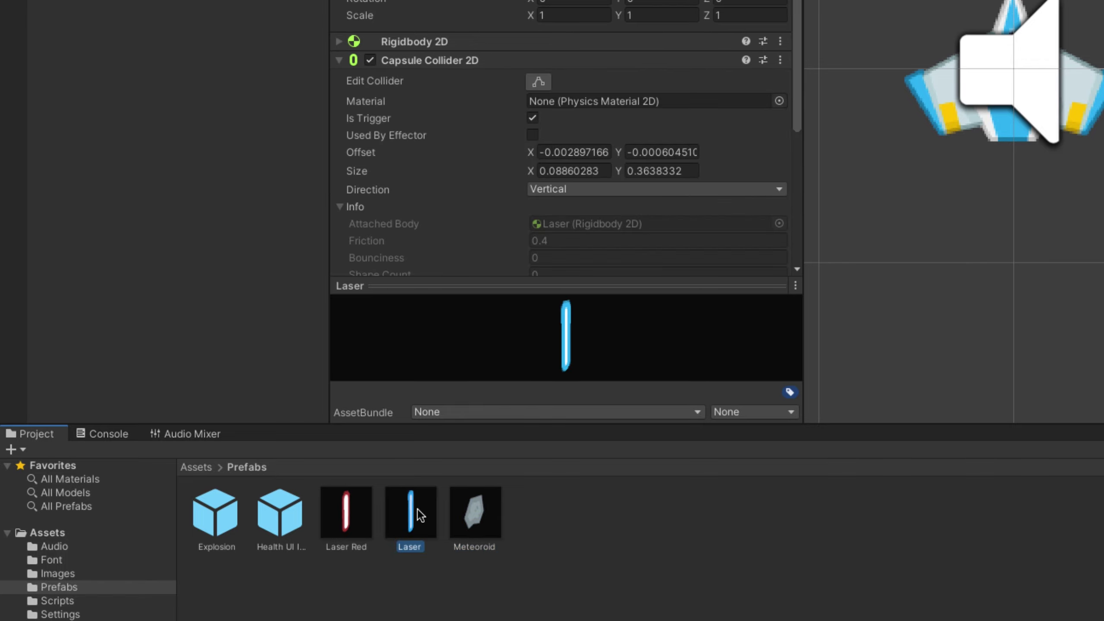
scroll(409, 124, down, 3)
scroll(409, 124, down, 3)
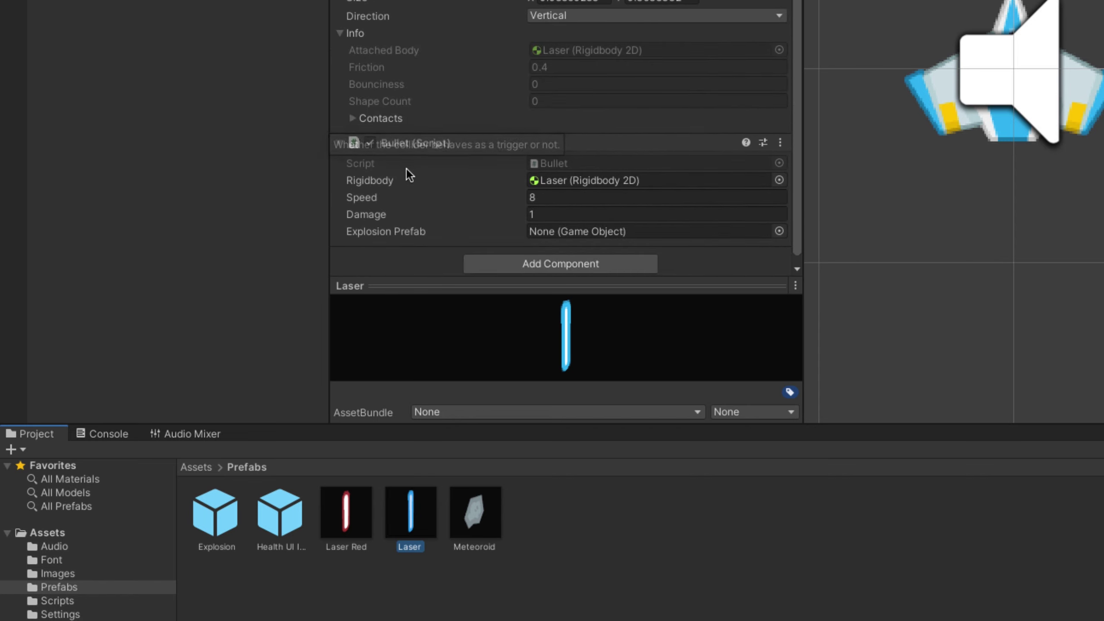
scroll(407, 172, down, 1)
drag(207, 531, 593, 225)
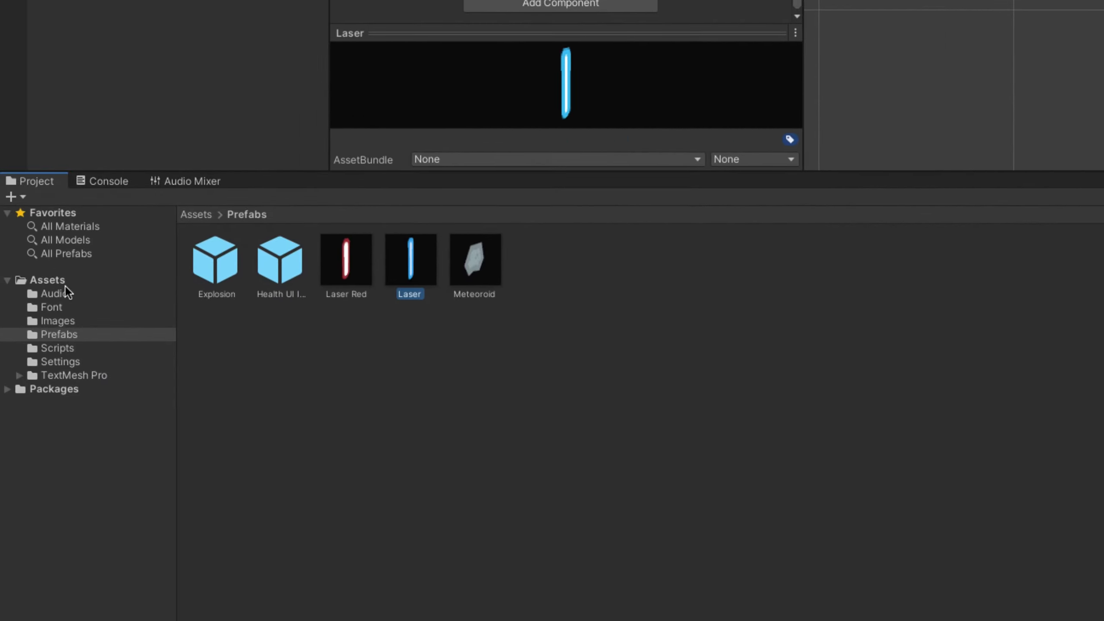
- Create a new material named Trail in the Assets folder
click(53, 281)
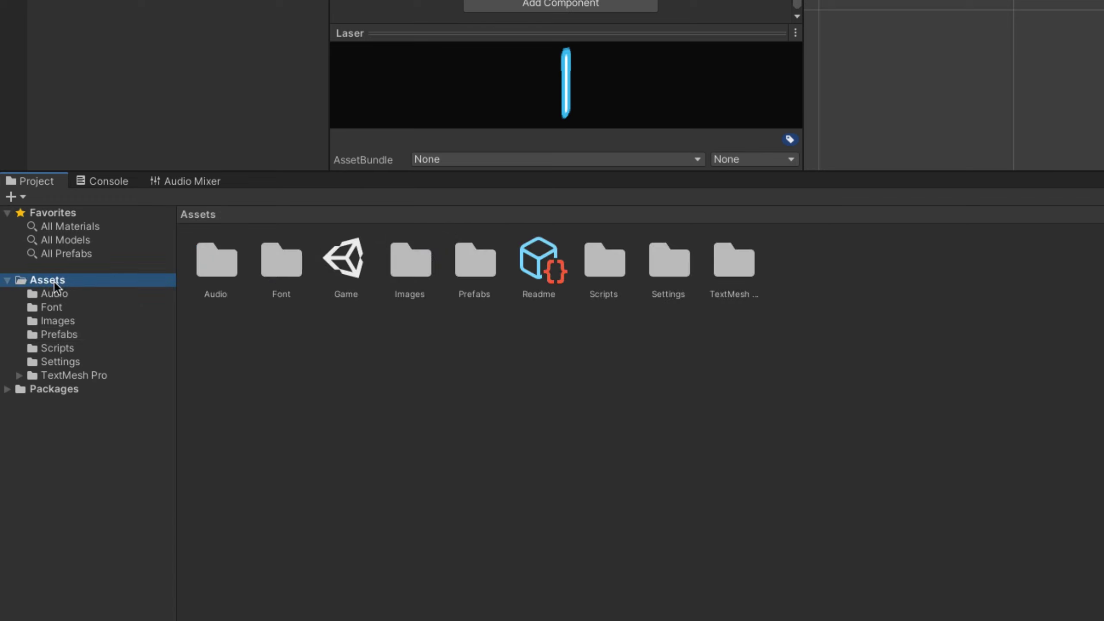
right_click(539, 351)
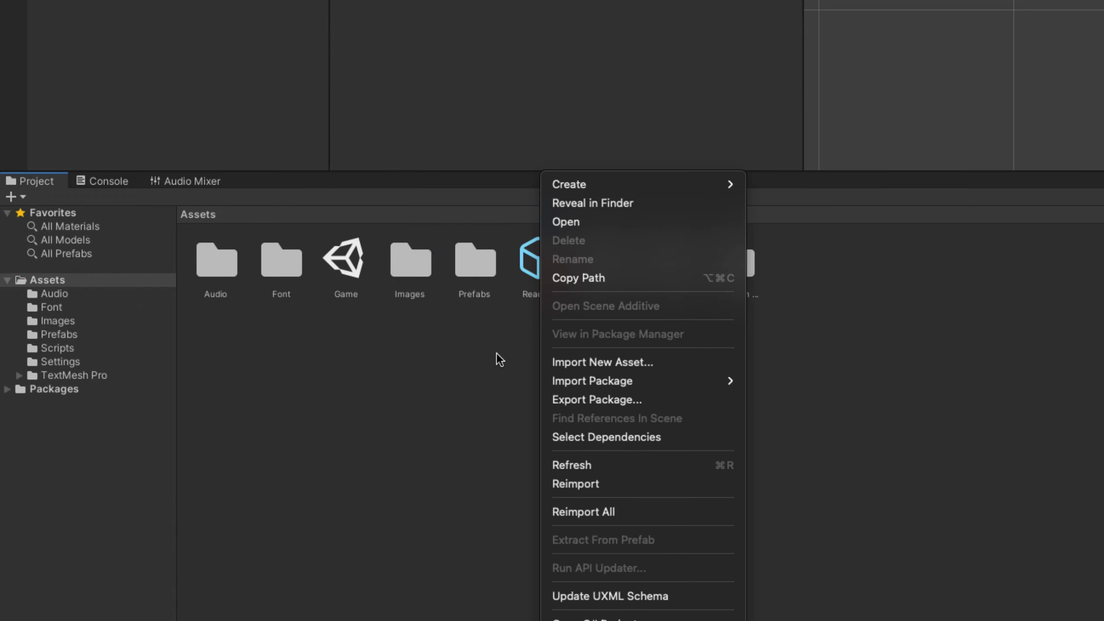
mouse_move(601, 184)
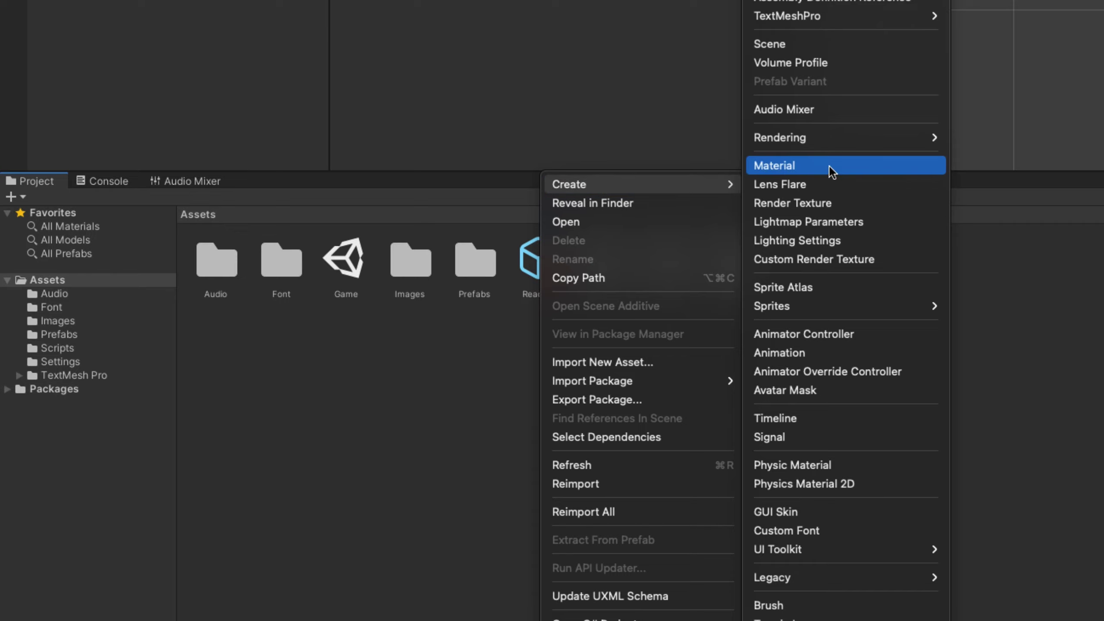
click(848, 165)
text(T)
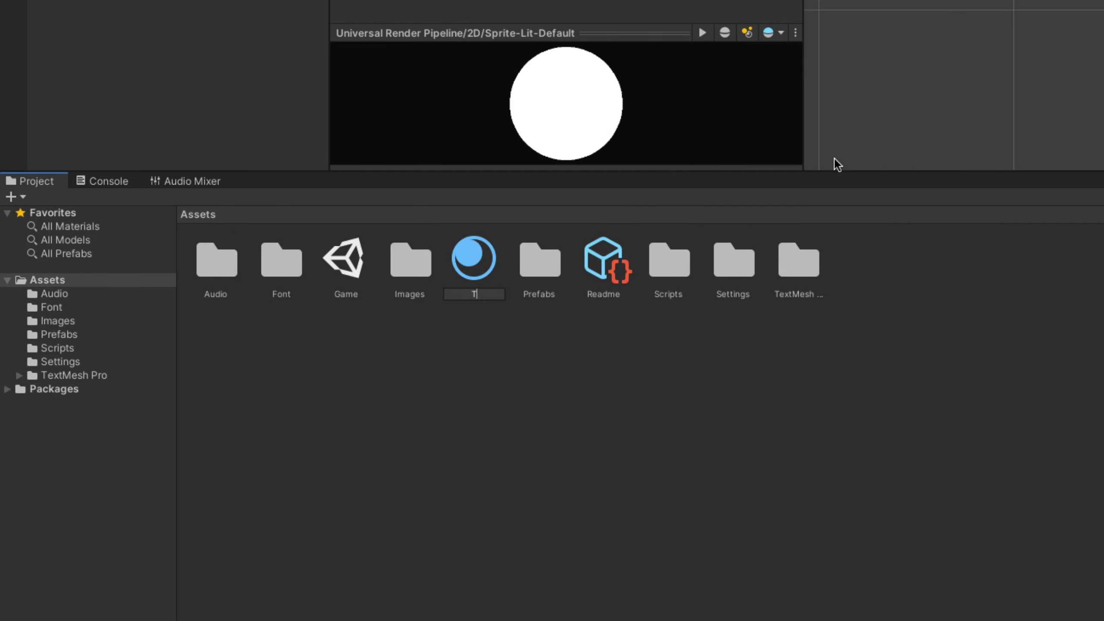
text(rail)
key(Return)
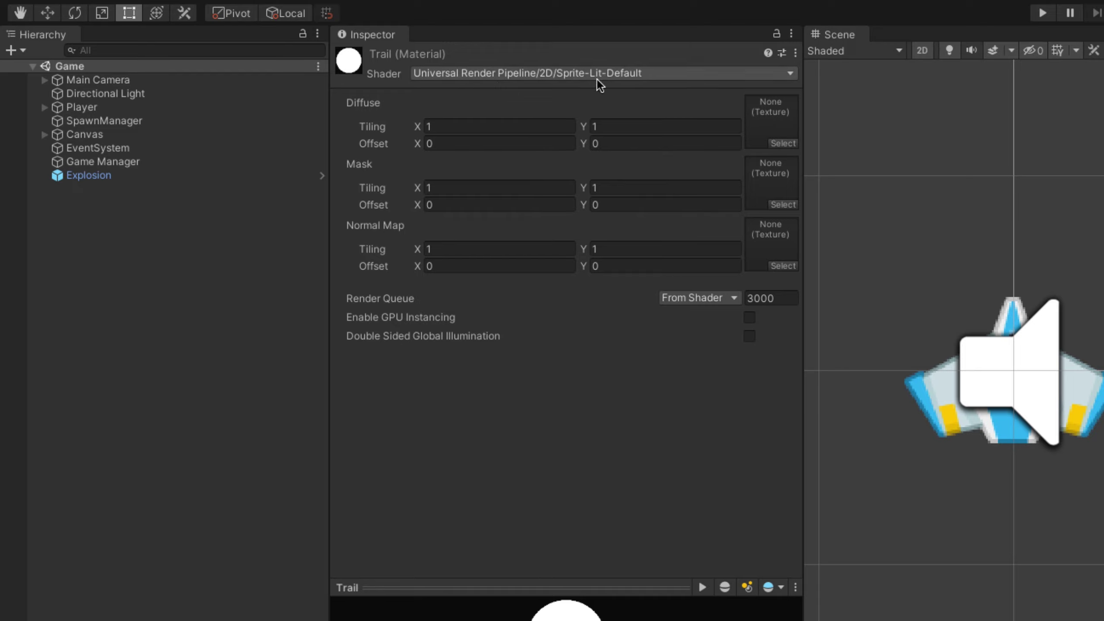
- Set the Trail material's Diffuse texture to Speed
click(785, 144)
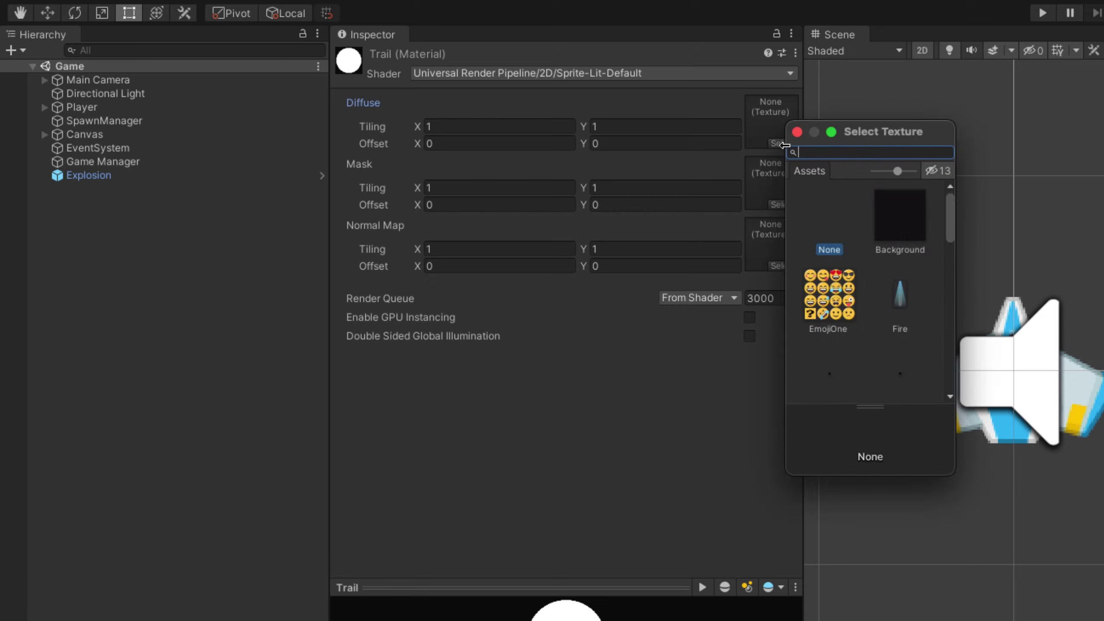
text(sp)
text(eed)
double_click(864, 235)
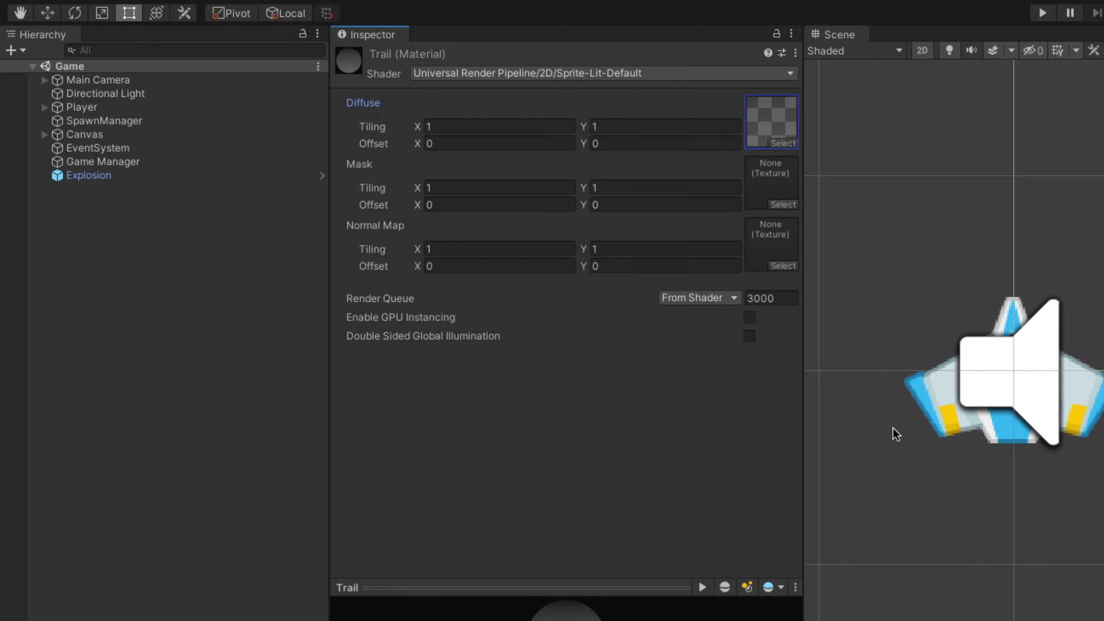
- Add an empty child named Trails under Player
click(44, 107)
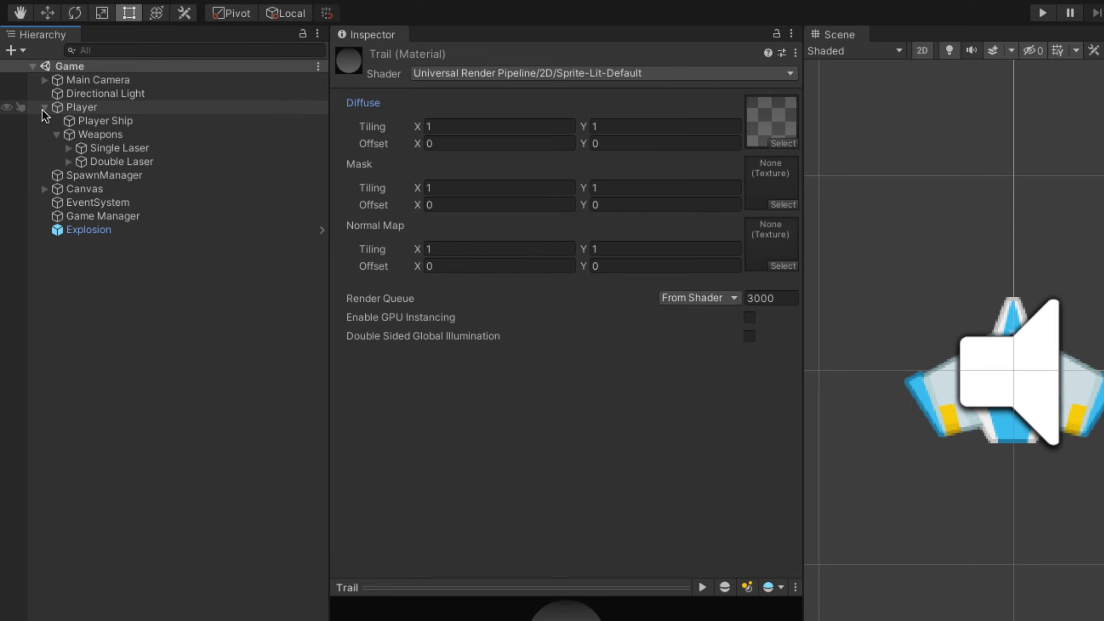
click(56, 134)
click(86, 108)
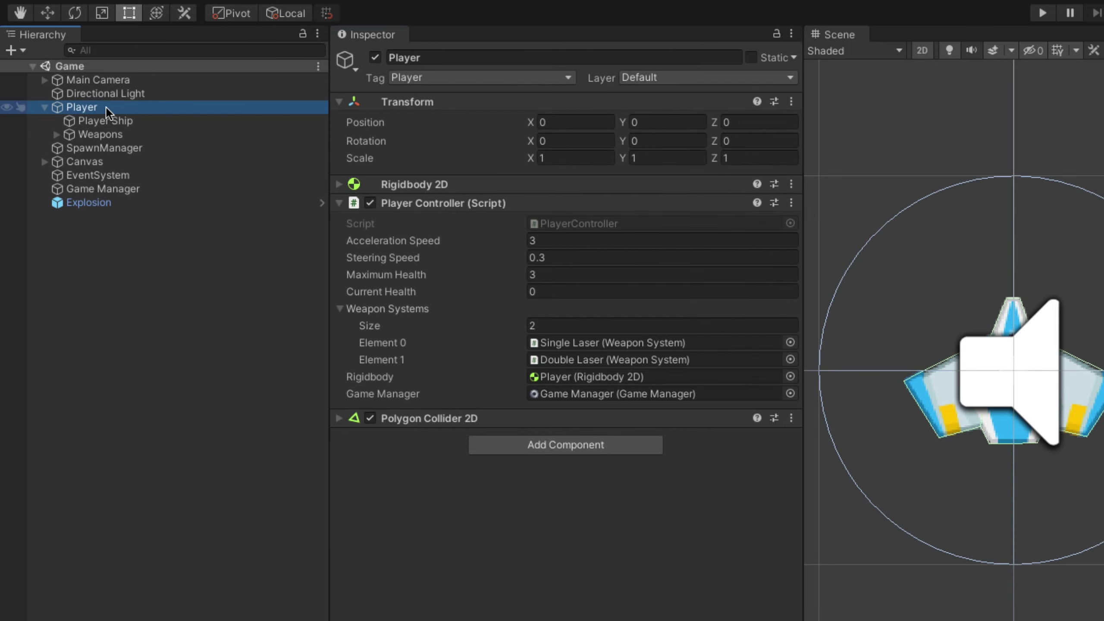
right_click(107, 110)
click(154, 293)
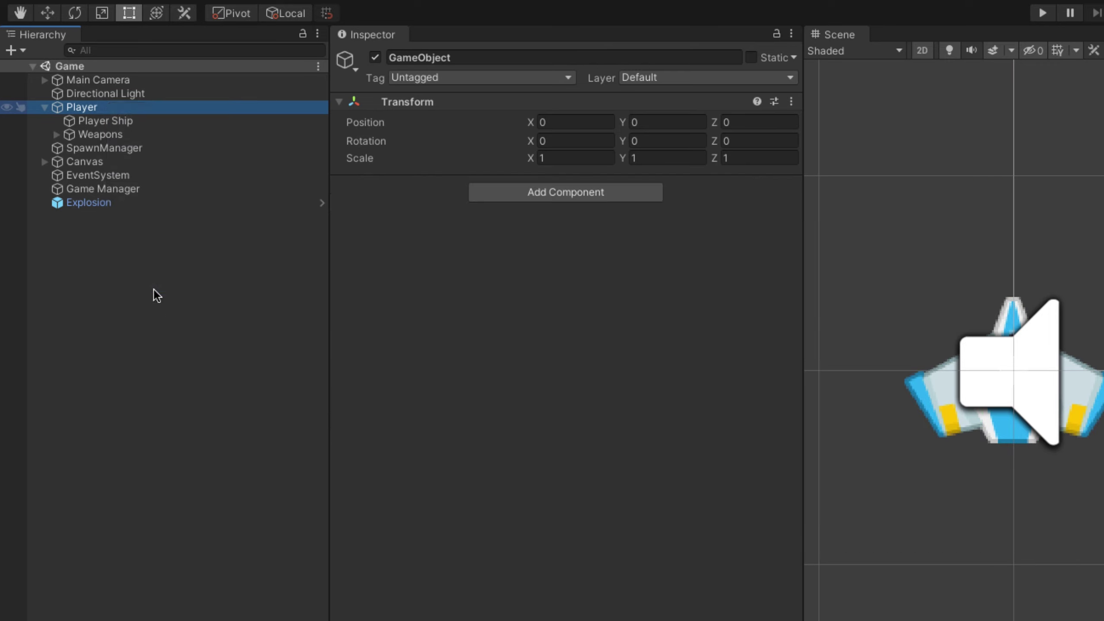
click(472, 57)
text(Trai)
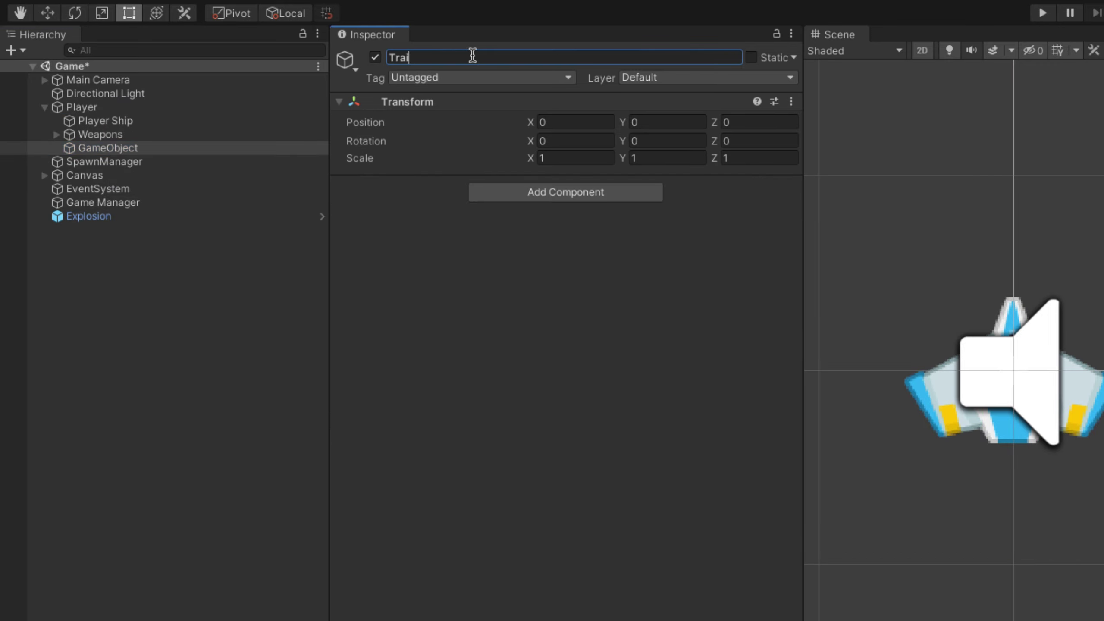
text(ls)
- Add an empty Left child under Trails and move it to the left engine (X -0.573, Y -0.07)
click(115, 149)
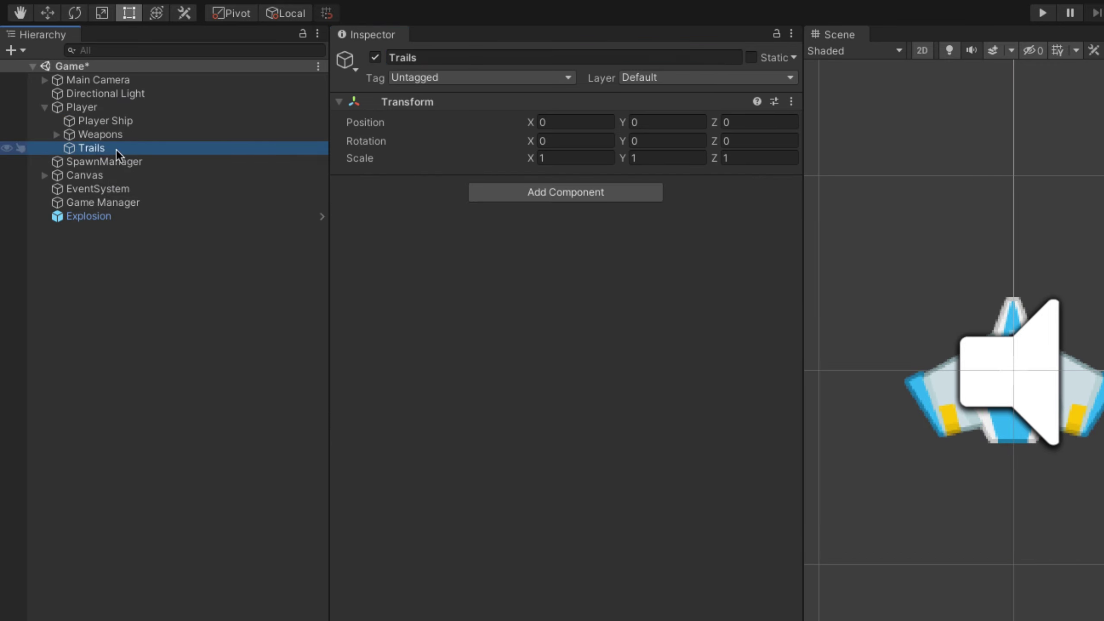
right_click(143, 149)
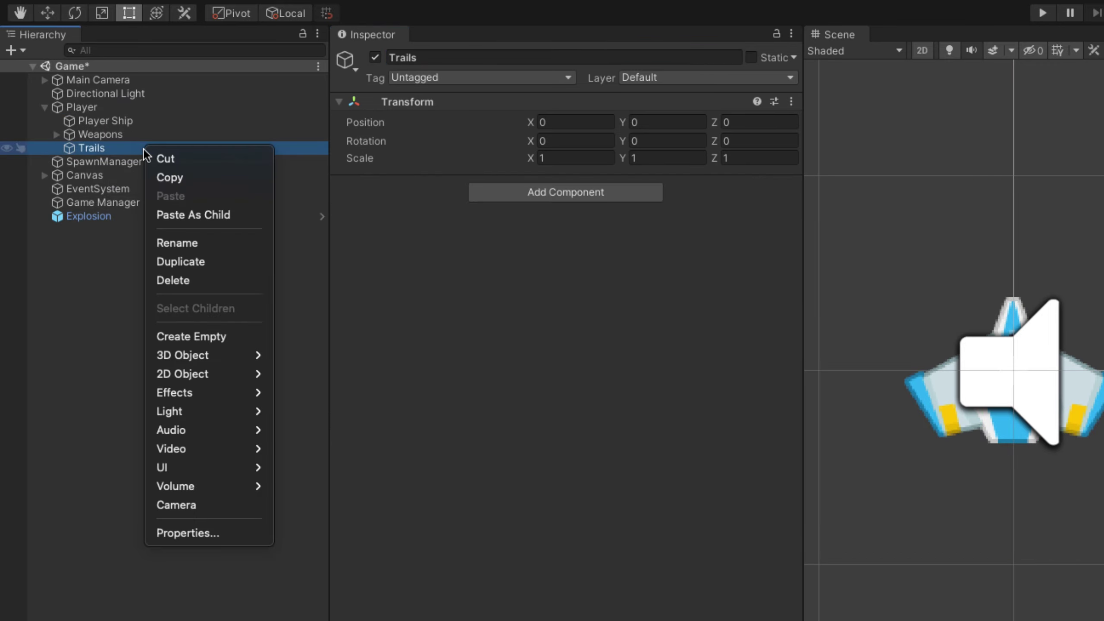
click(226, 344)
click(457, 55)
key(BackSpace)
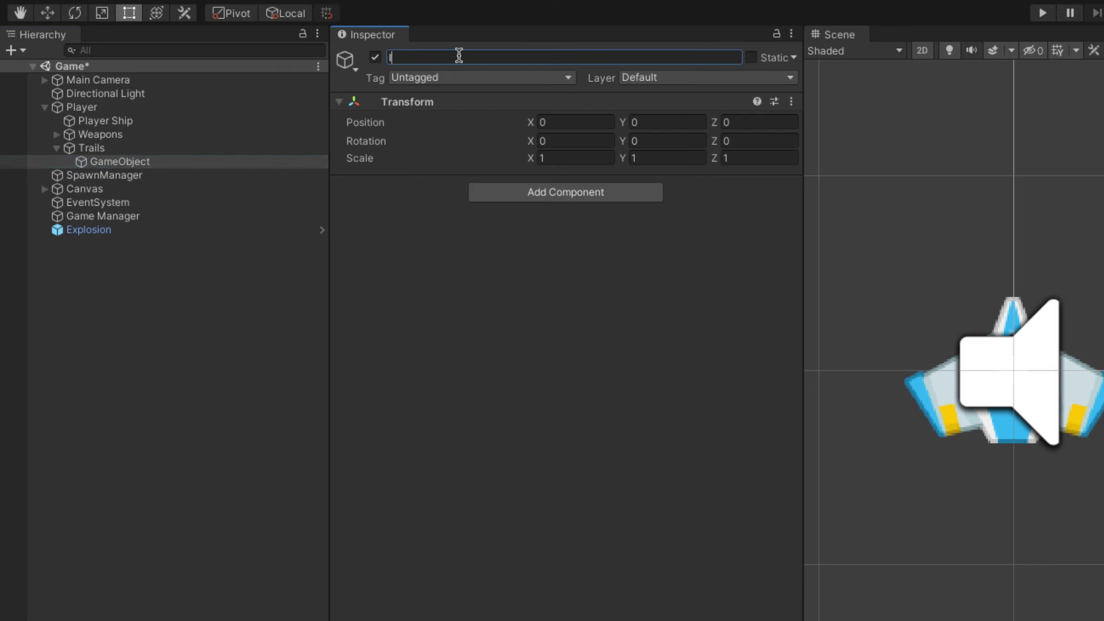
text(Left)
key(Return)
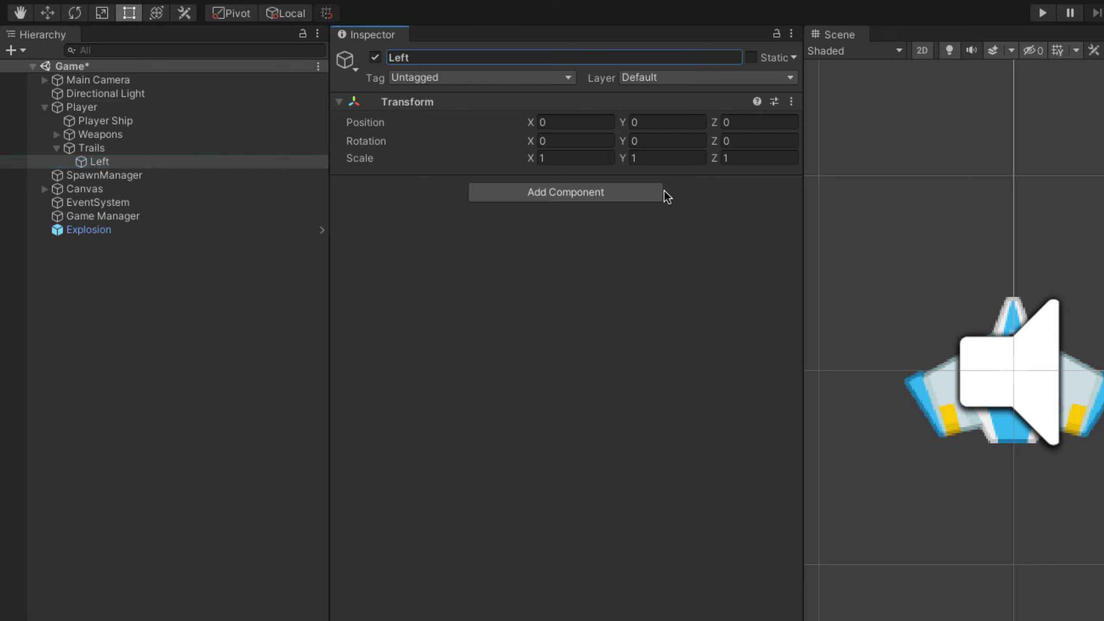
click(98, 175)
click(99, 161)
key(w)
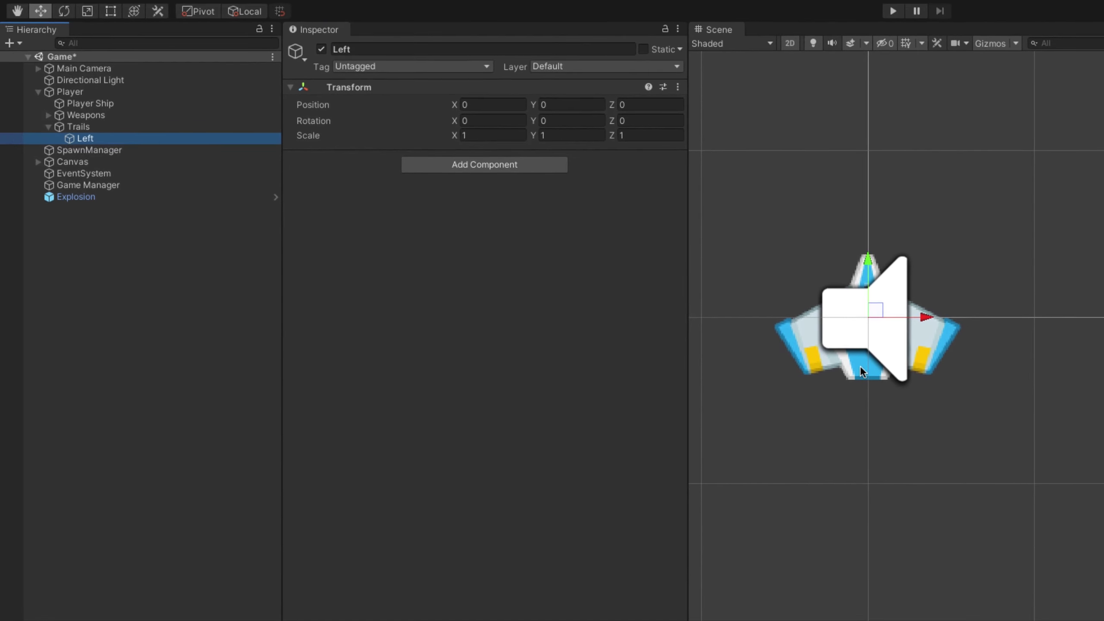
mouse_move(880, 315)
mouse_down()
mouse_move(783, 327)
mouse_move(792, 334)
mouse_up()
scroll(767, 329, up, 1)
scroll(767, 326, up, 3)
scroll(767, 326, up, 2)
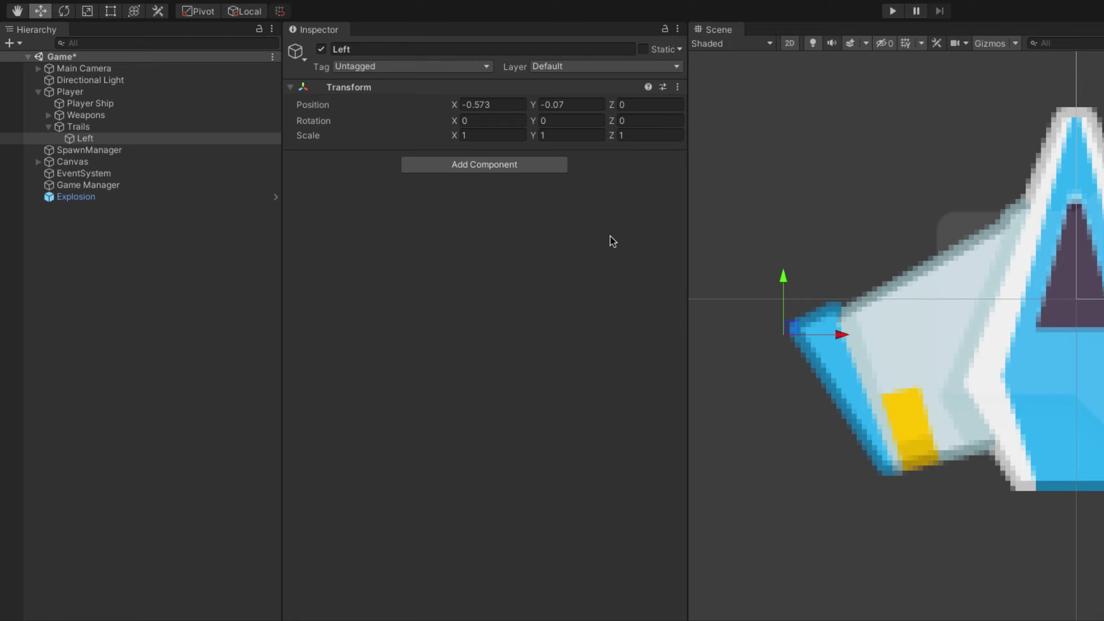
- Add a Trail Renderer component to the Left object
click(516, 165)
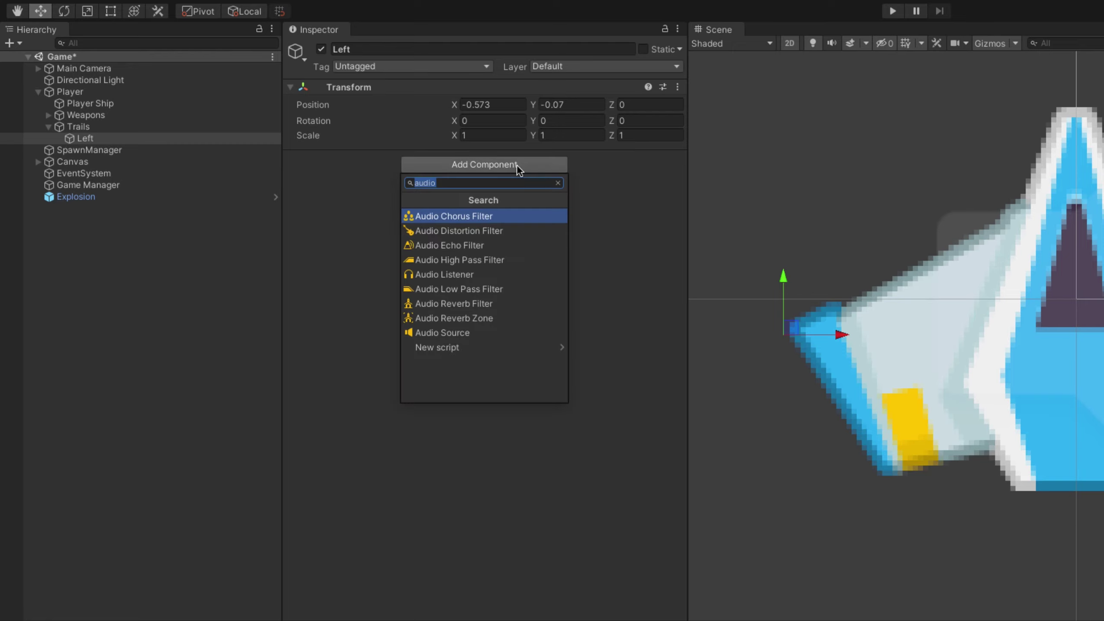
text(Trail)
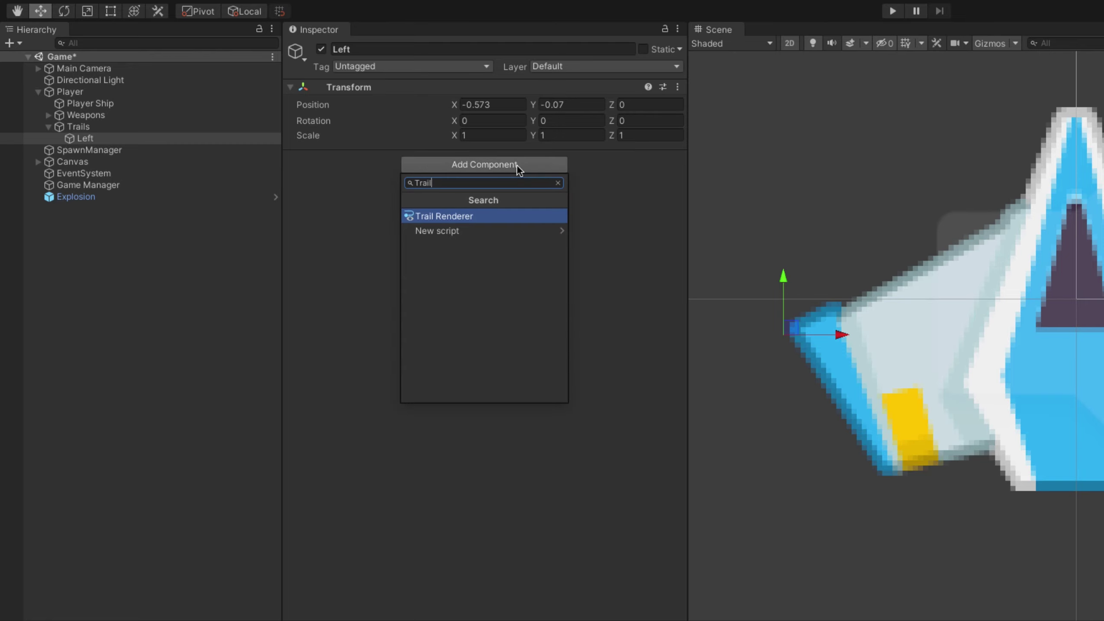
key(Return)
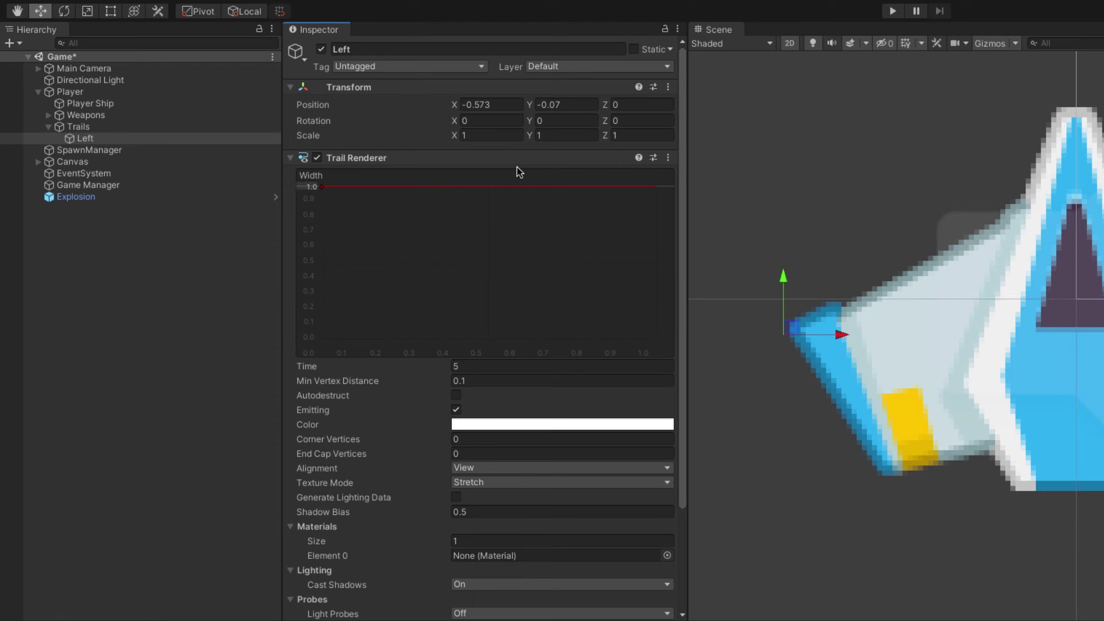
scroll(876, 322, down, 2)
scroll(876, 322, down, 3)
scroll(866, 321, down, 1)
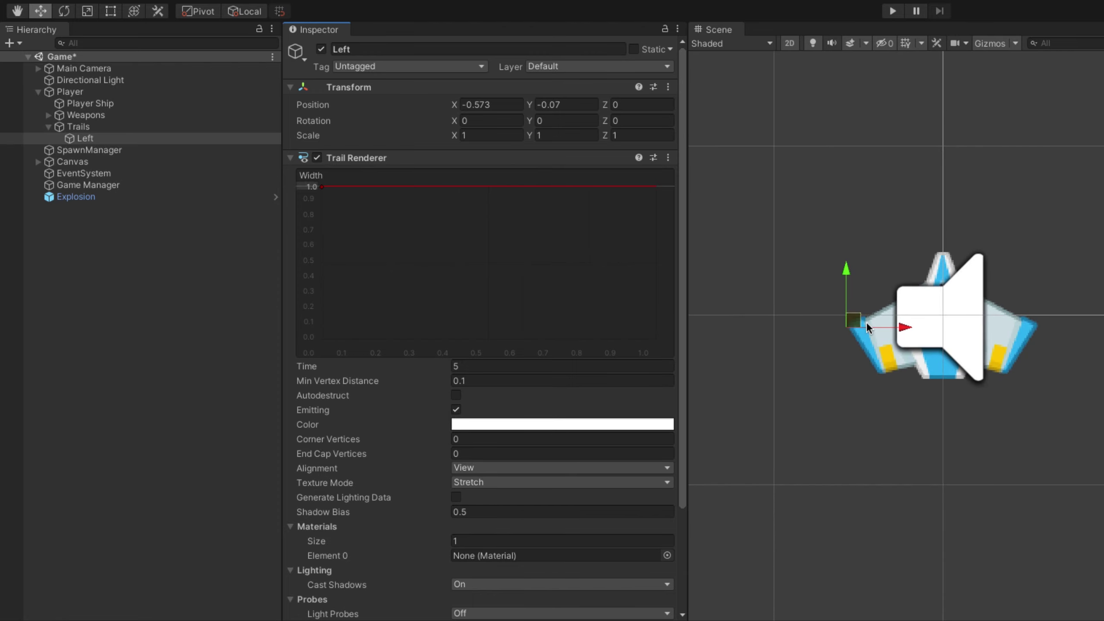
- Drag the Player around the Scene to preview the trail, then undo back to 0, 0
click(112, 90)
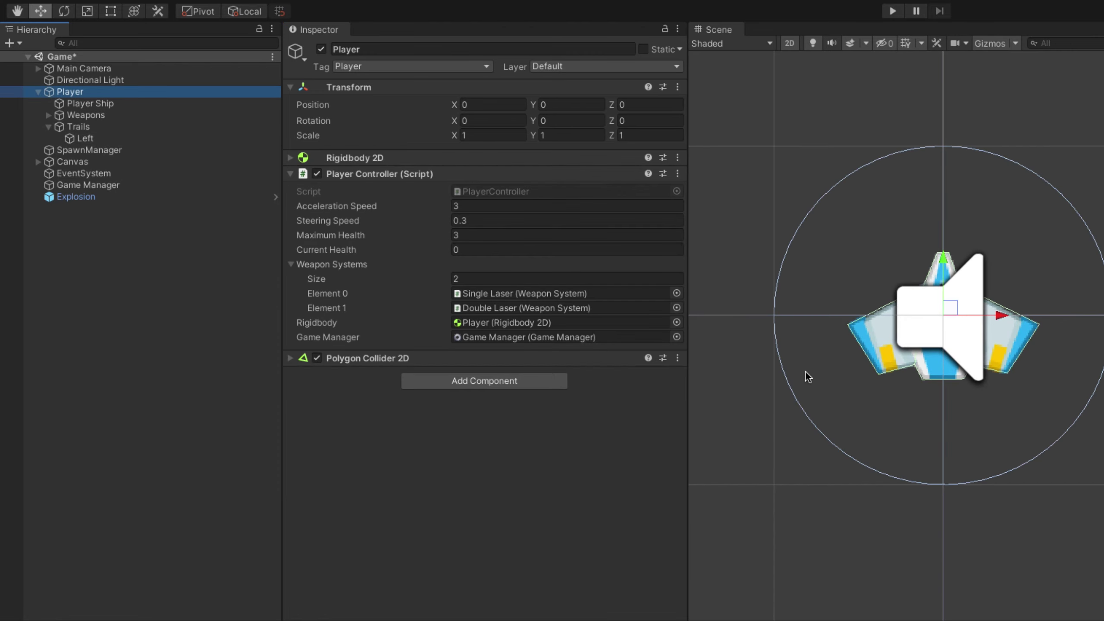
mouse_move(950, 309)
mouse_down()
mouse_move(764, 324)
mouse_move(980, 345)
mouse_up()
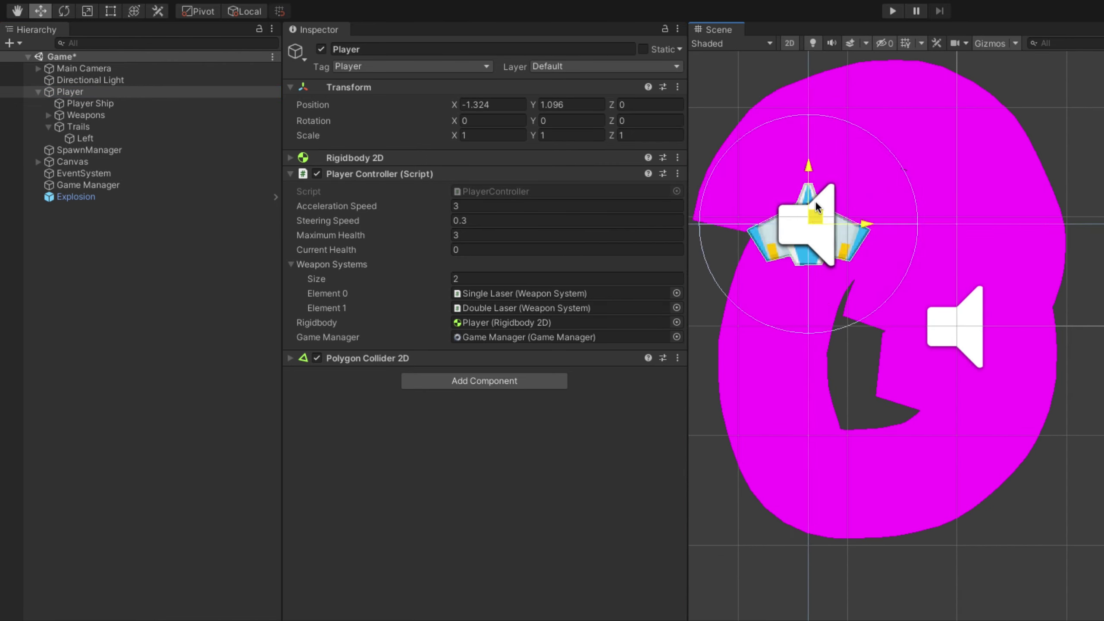
mouse_move(980, 346)
mouse_down()
mouse_move(1103, 504)
mouse_move(762, 214)
mouse_move(1058, 394)
mouse_move(922, 198)
mouse_move(1058, 369)
mouse_move(921, 255)
mouse_move(995, 383)
mouse_move(911, 223)
mouse_move(907, 236)
mouse_up()
key(ctrl+z)
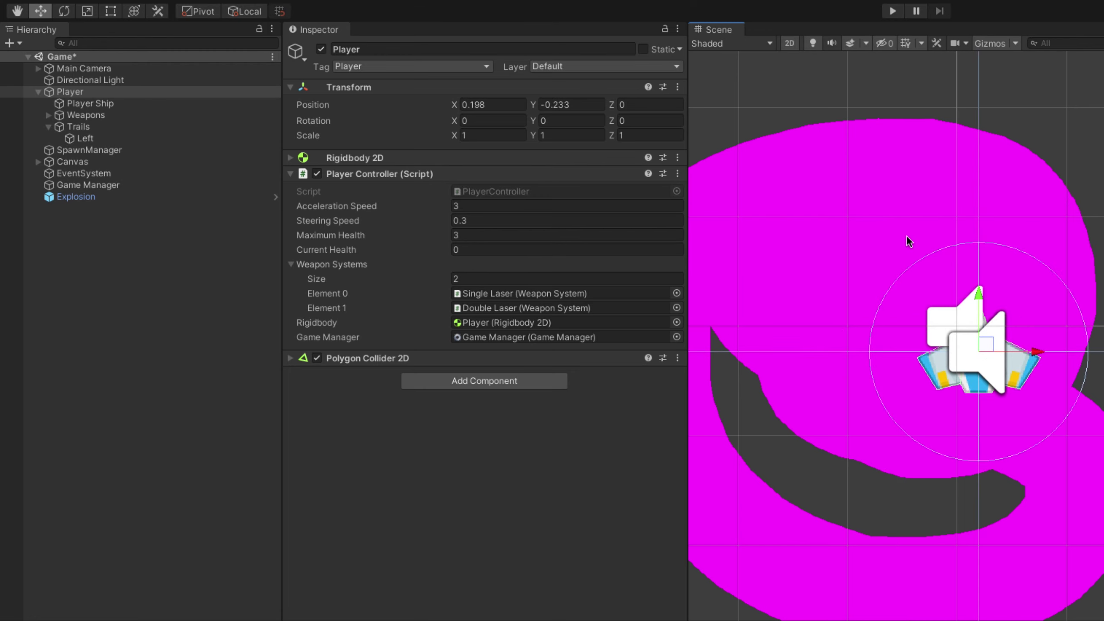
key(ctrl+z)
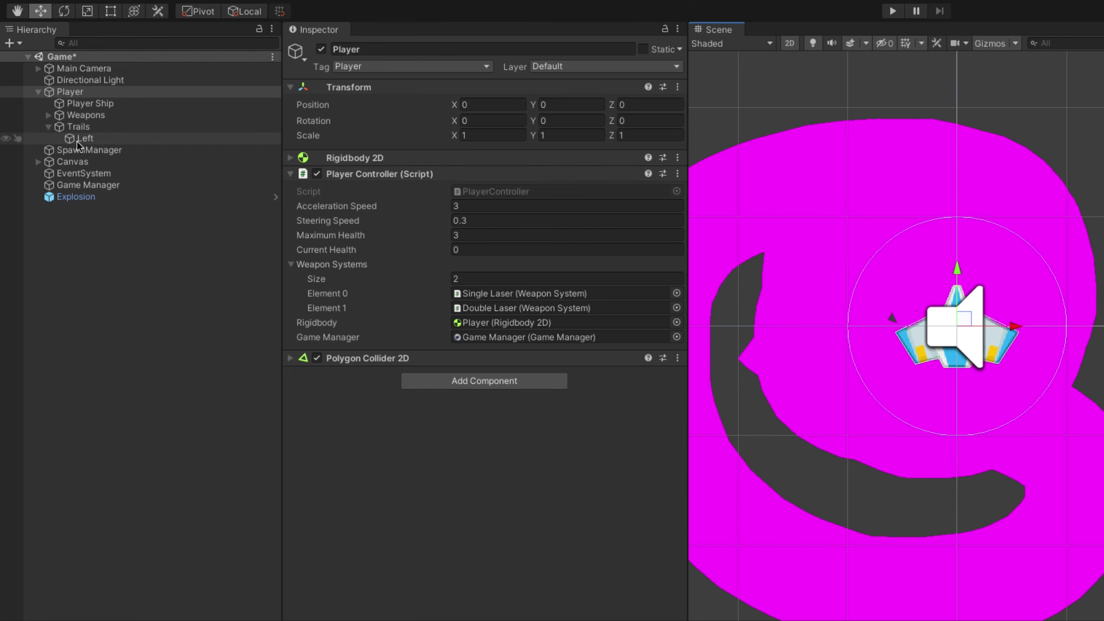
- Set the Left trail's Materials Element 0 to the Trail material
click(88, 138)
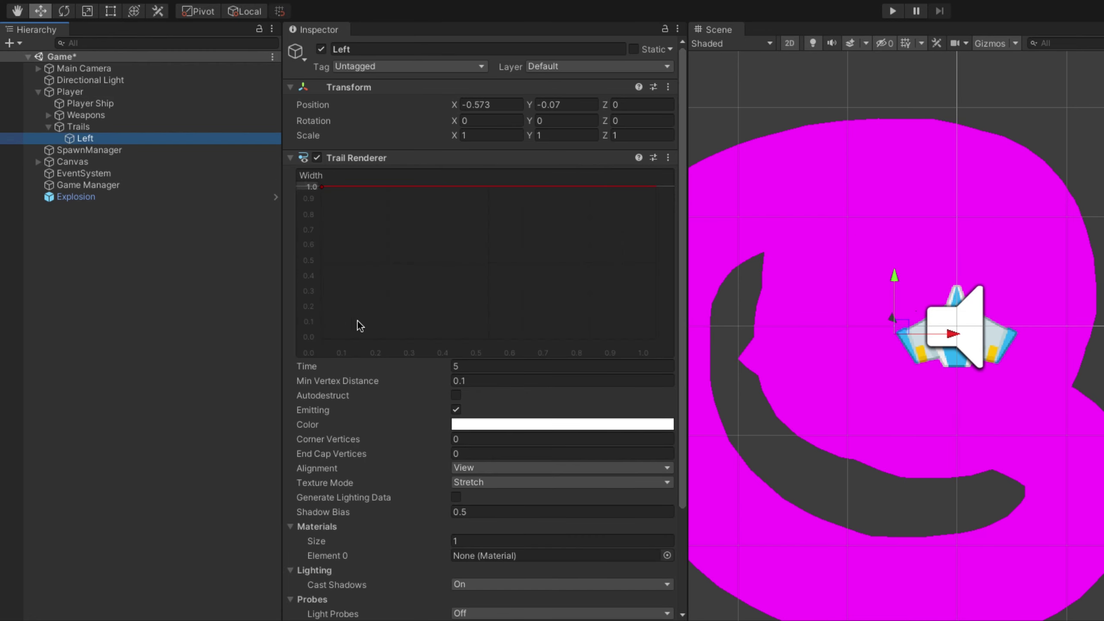
scroll(395, 439, down, 3)
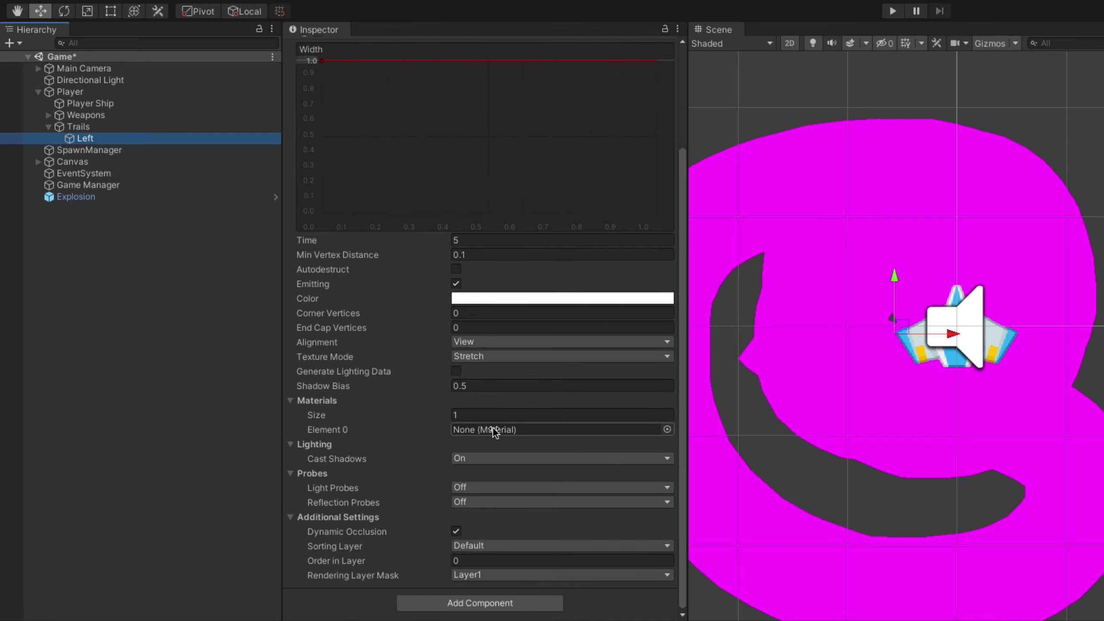
click(667, 430)
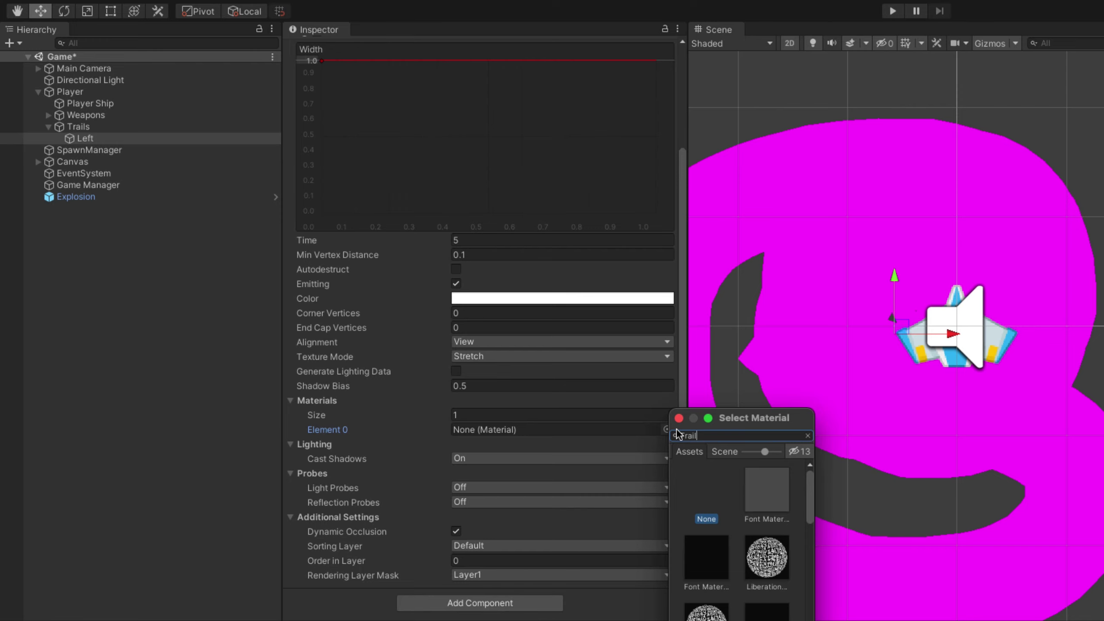
text(Trail)
click(762, 494)
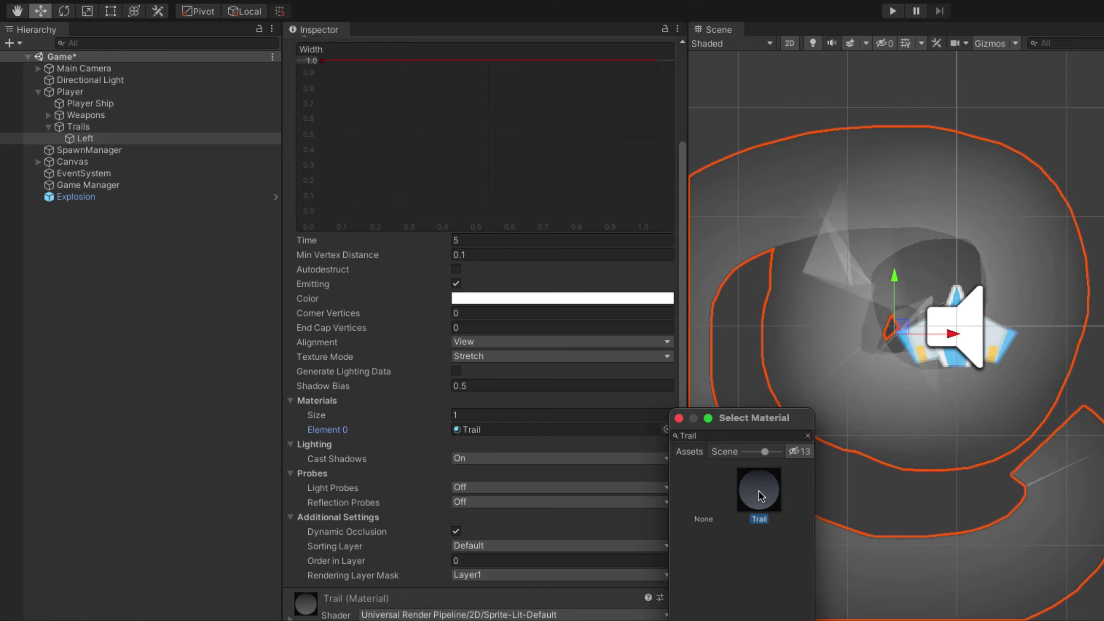
click(674, 417)
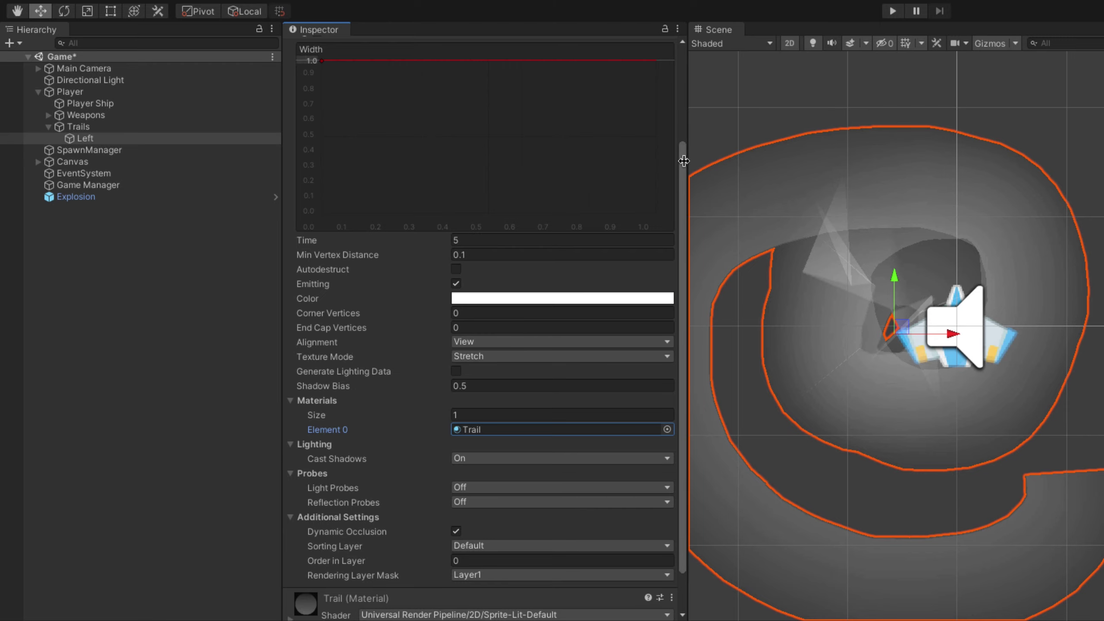
- Lower the trail's Width curve from 1.0 to about 0.167
drag(681, 159, 689, 63)
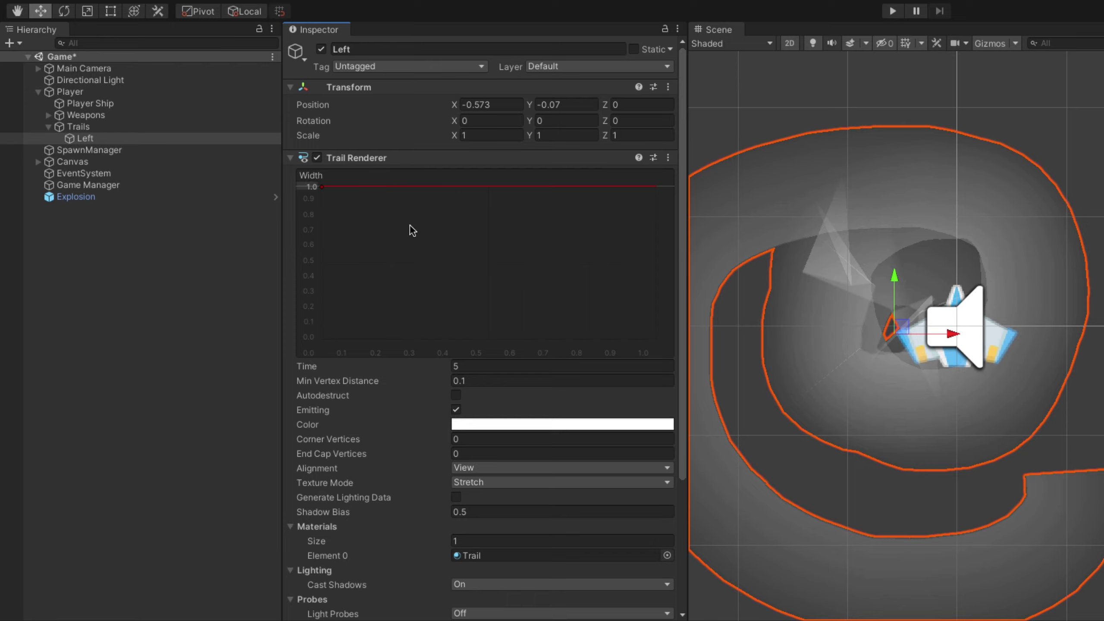
drag(321, 187, 311, 266)
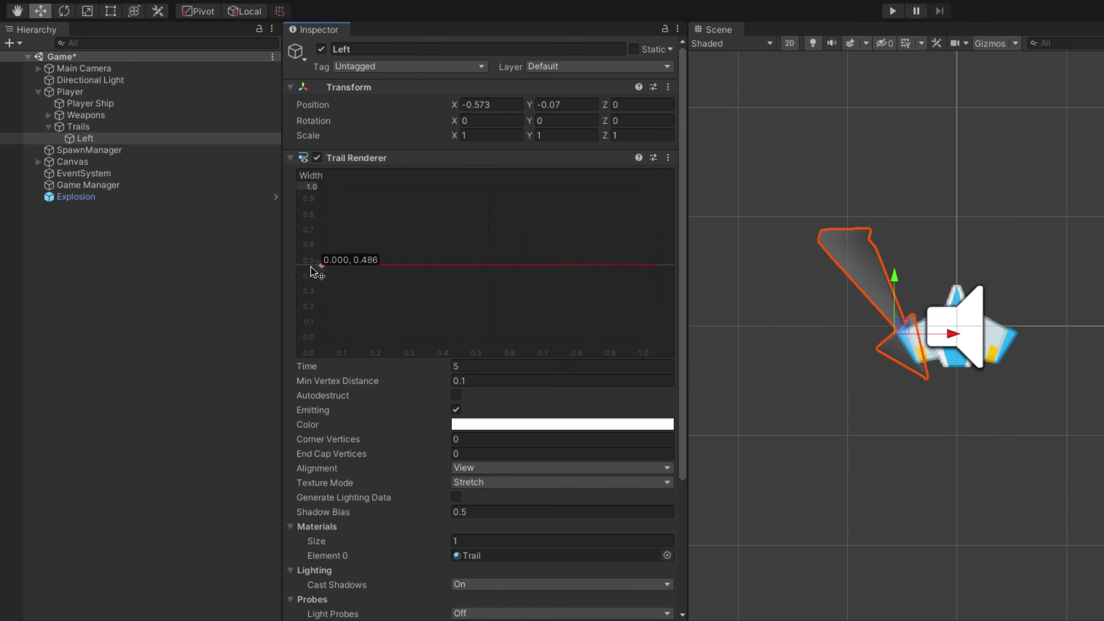
drag(311, 267, 310, 266)
drag(320, 265, 313, 336)
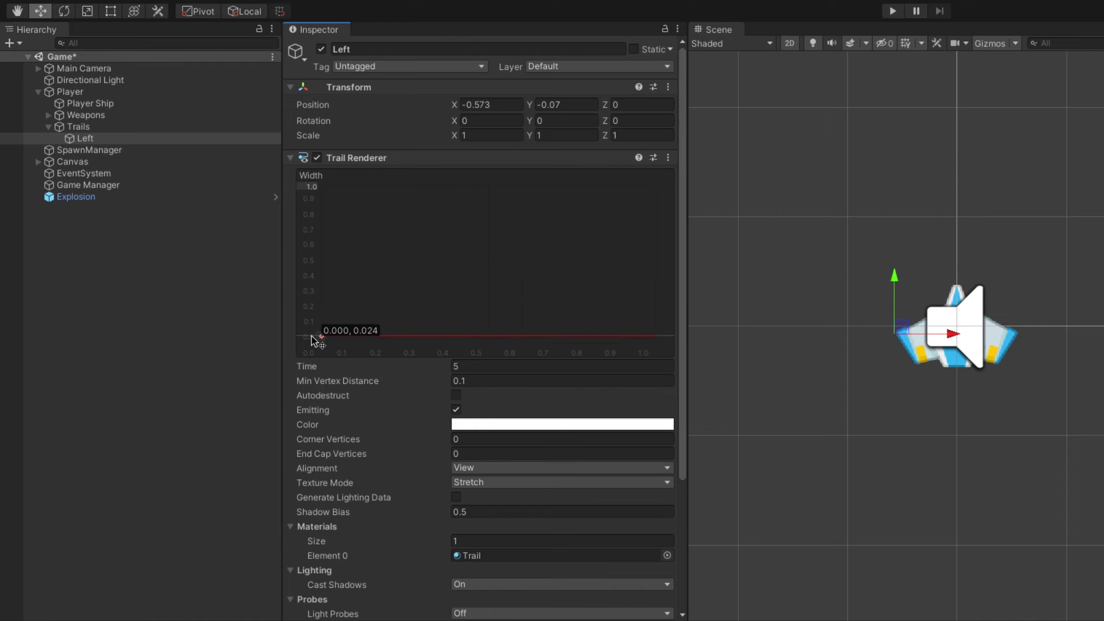
drag(312, 337, 317, 314)
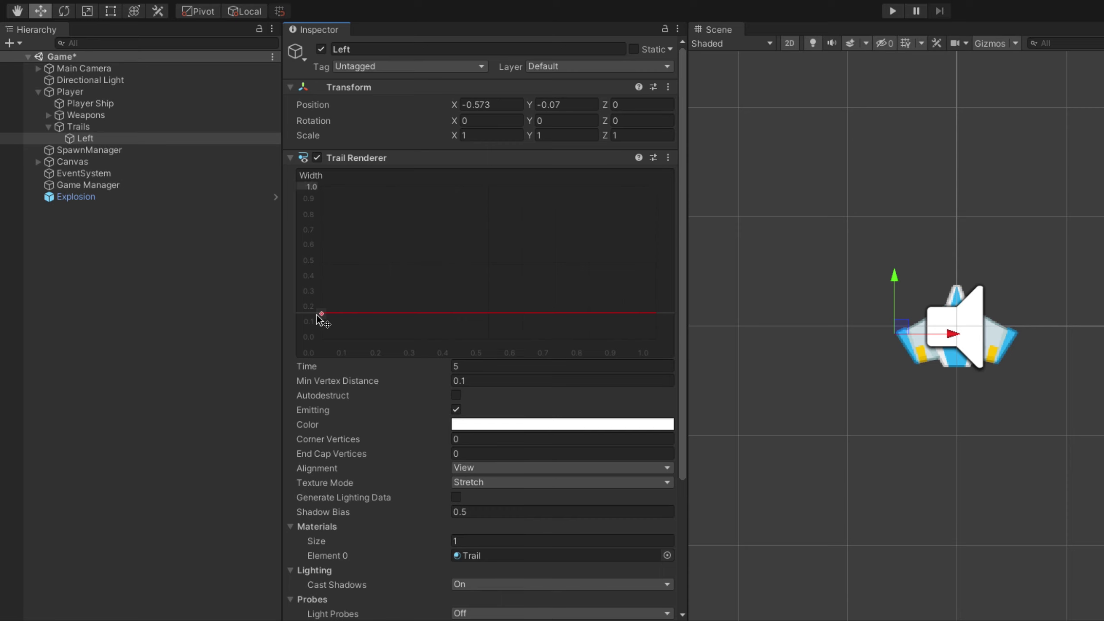
- Drag the Player around the Scene to preview the grey trail behind its left engine
click(140, 92)
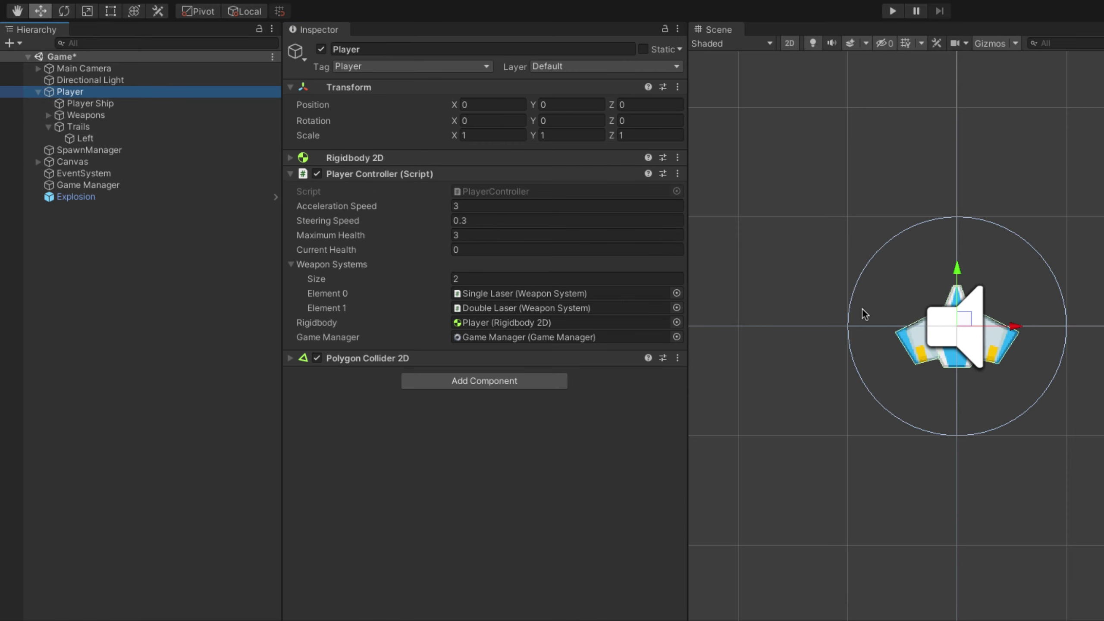
mouse_move(965, 319)
mouse_down()
mouse_move(853, 373)
mouse_move(902, 185)
mouse_move(1048, 87)
mouse_move(786, 269)
mouse_move(950, 411)
mouse_move(793, 424)
mouse_move(902, 266)
mouse_move(970, 234)
mouse_move(917, 392)
mouse_move(724, 416)
mouse_move(884, 203)
mouse_move(907, 427)
mouse_move(820, 309)
mouse_move(1024, 259)
mouse_move(992, 262)
mouse_up()
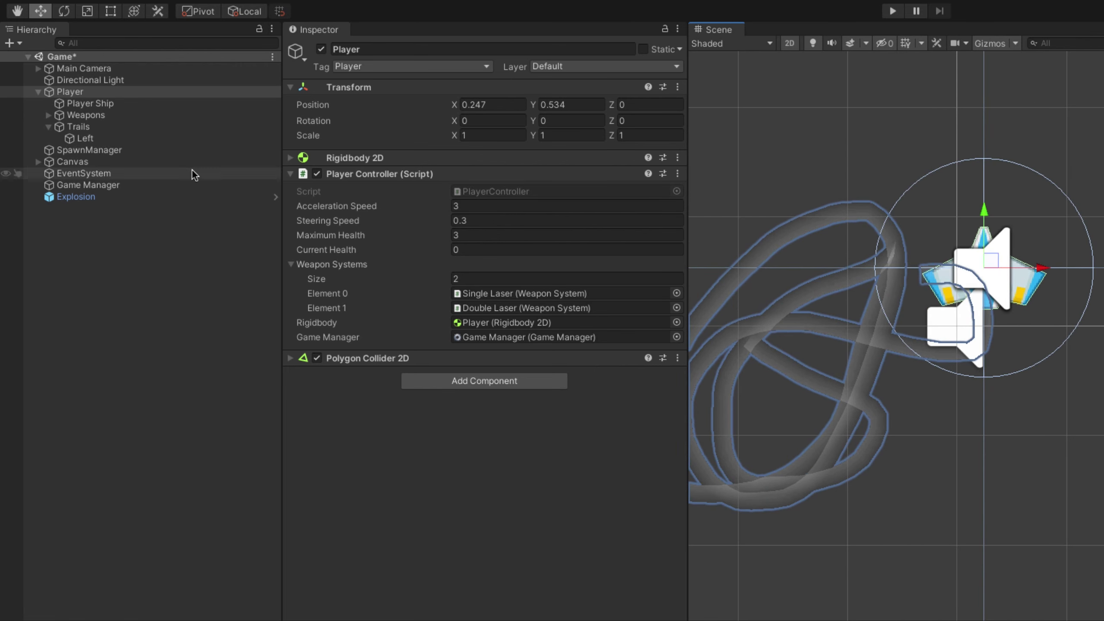
- Add a key near 0.7 on the Left trail's width curve and drag it down toward 0
click(132, 138)
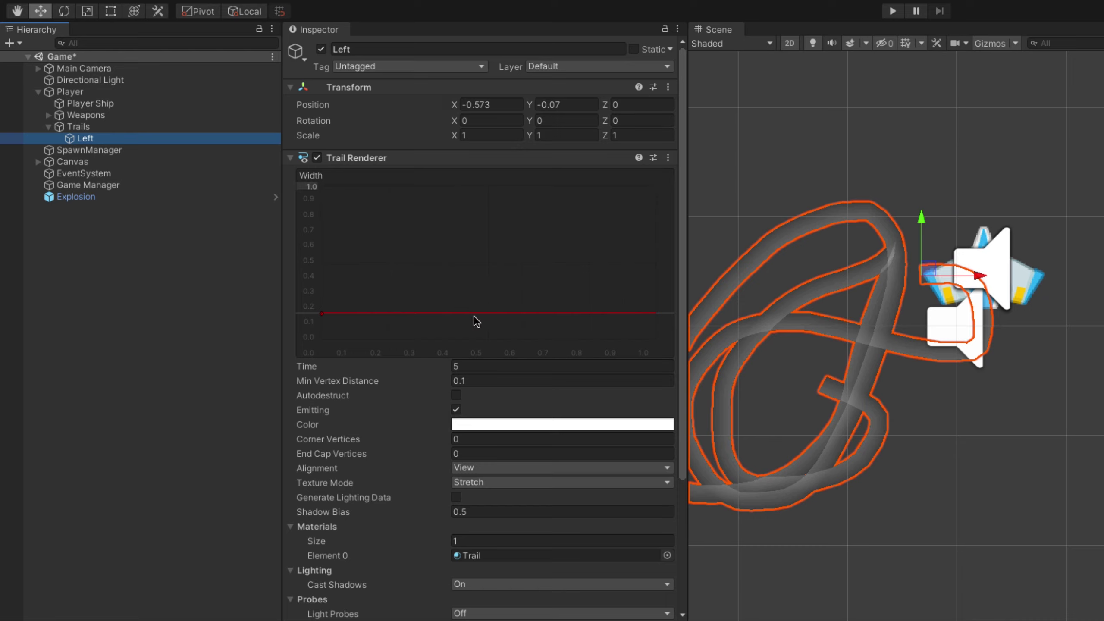
click(488, 316)
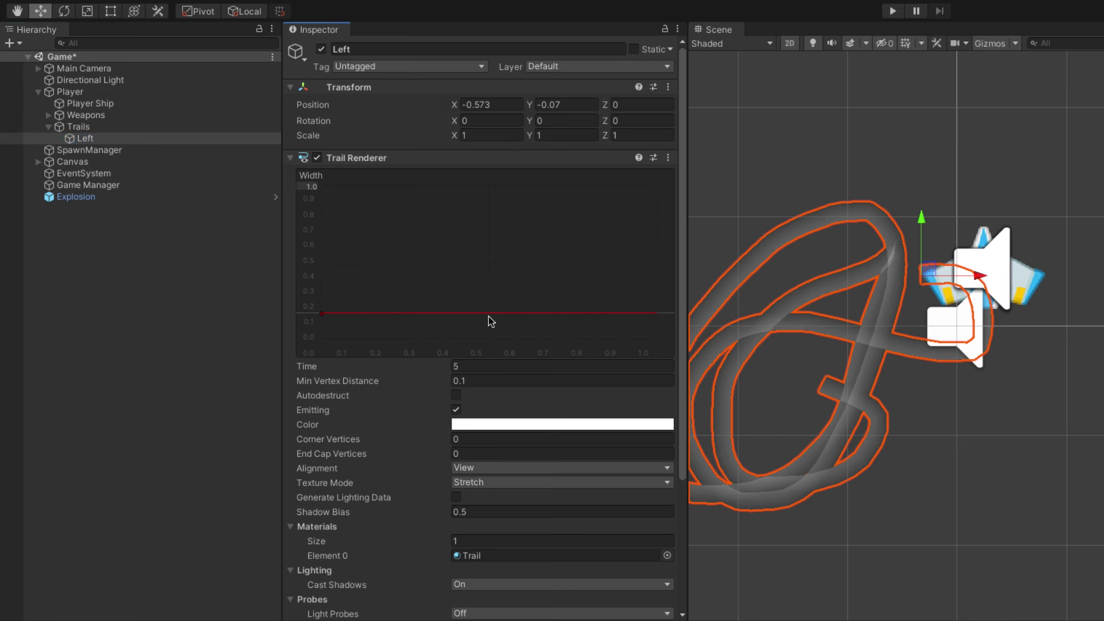
right_click(547, 314)
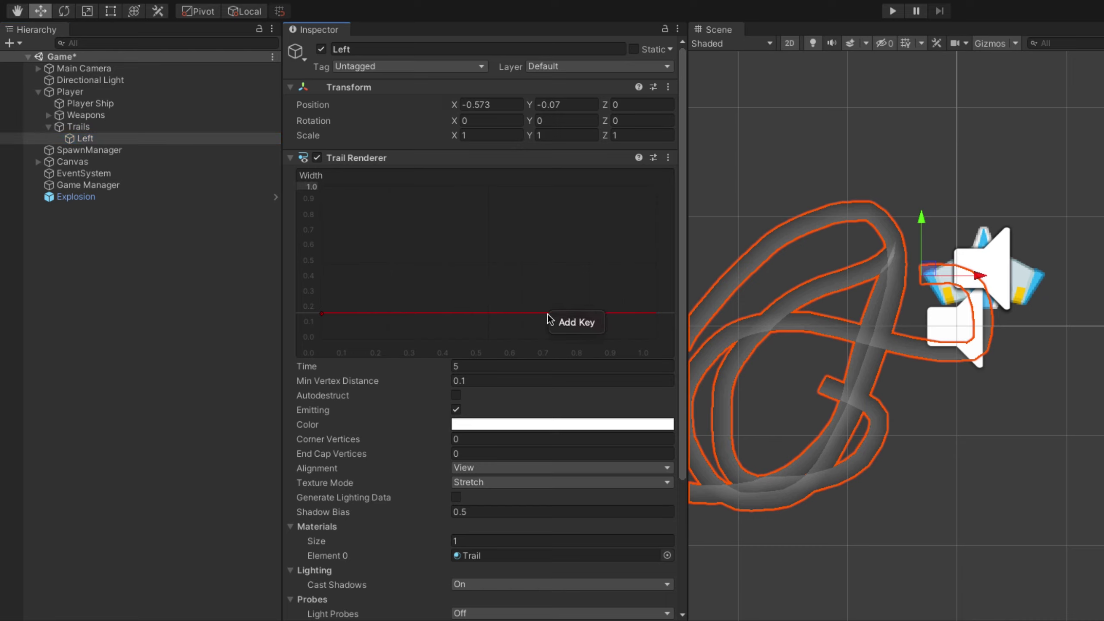
click(582, 326)
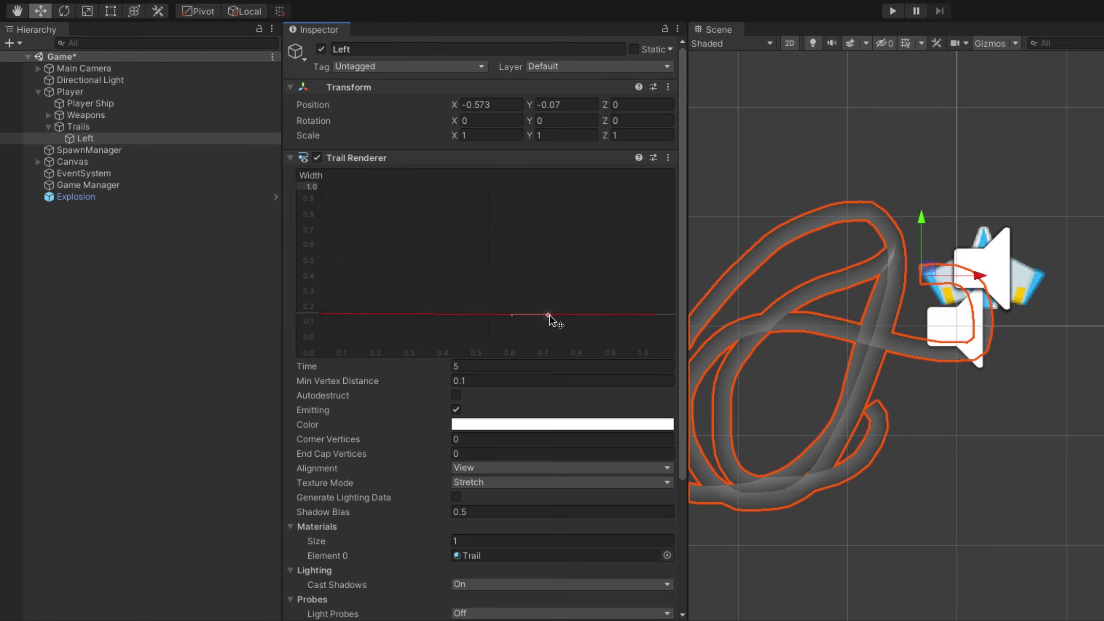
drag(549, 315, 600, 342)
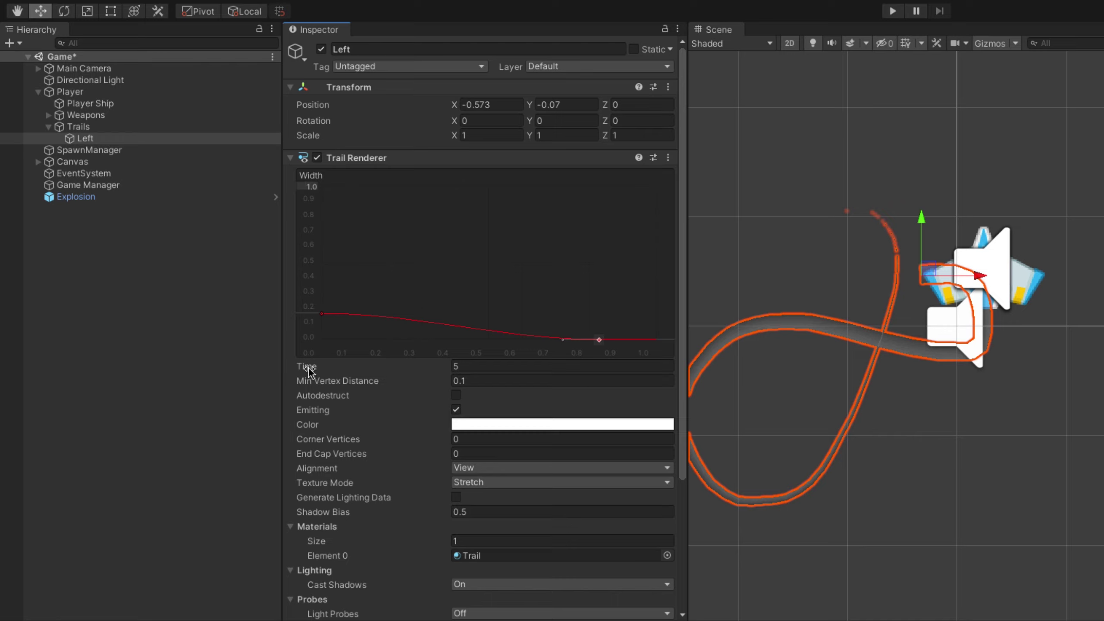
mouse_move(315, 373)
- Set the Left trail's Time to 1 and Cast Shadows to Off, then drag Player to preview
click(483, 367)
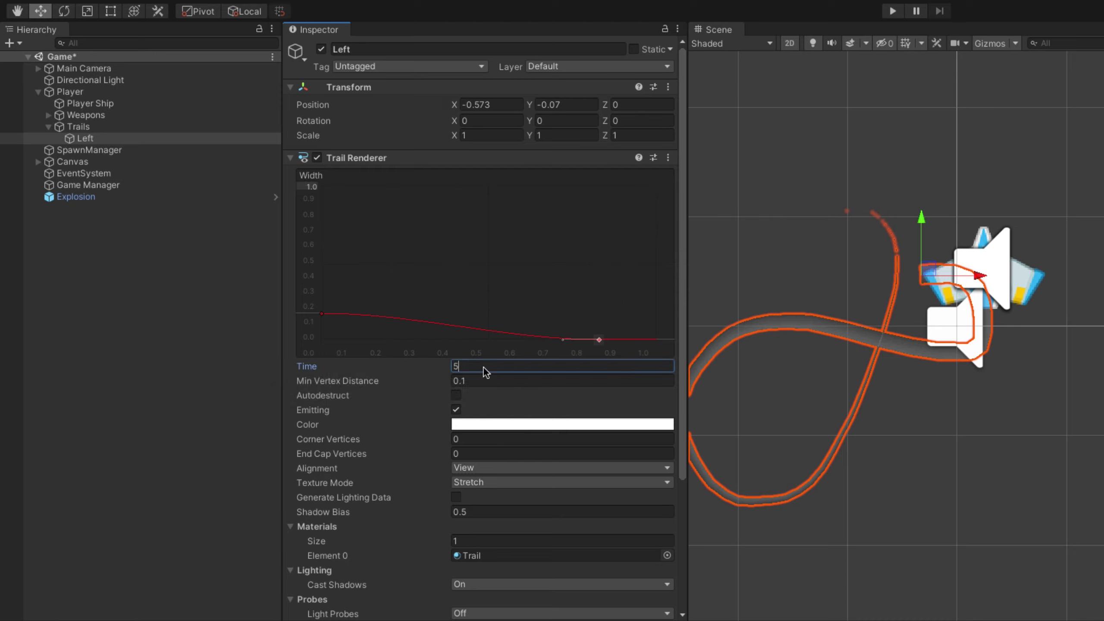
text(1)
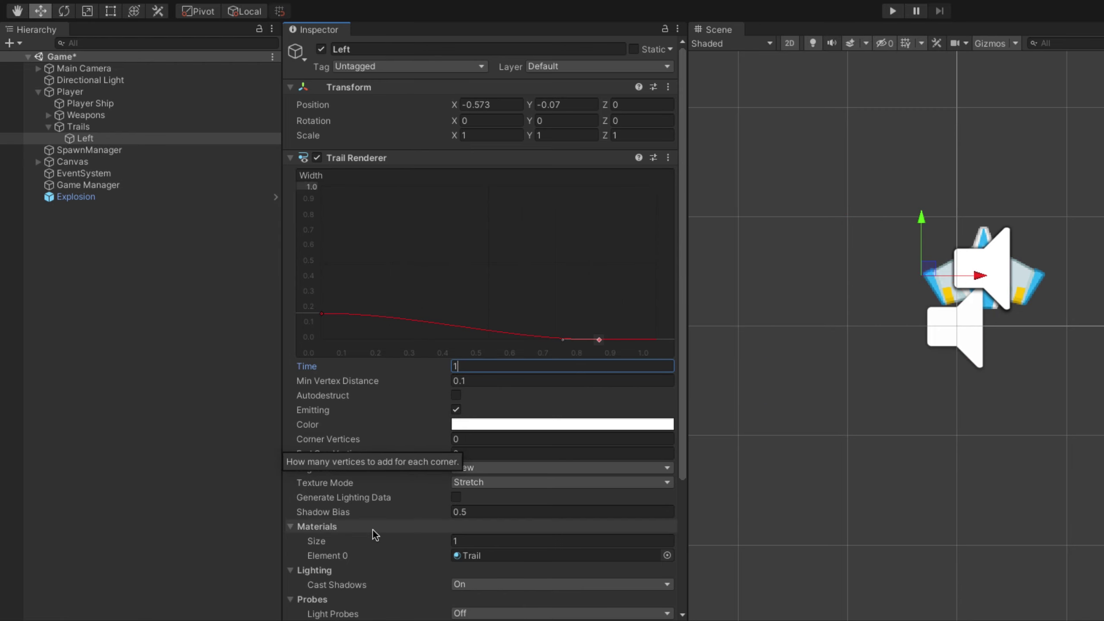
scroll(373, 530, down, 5)
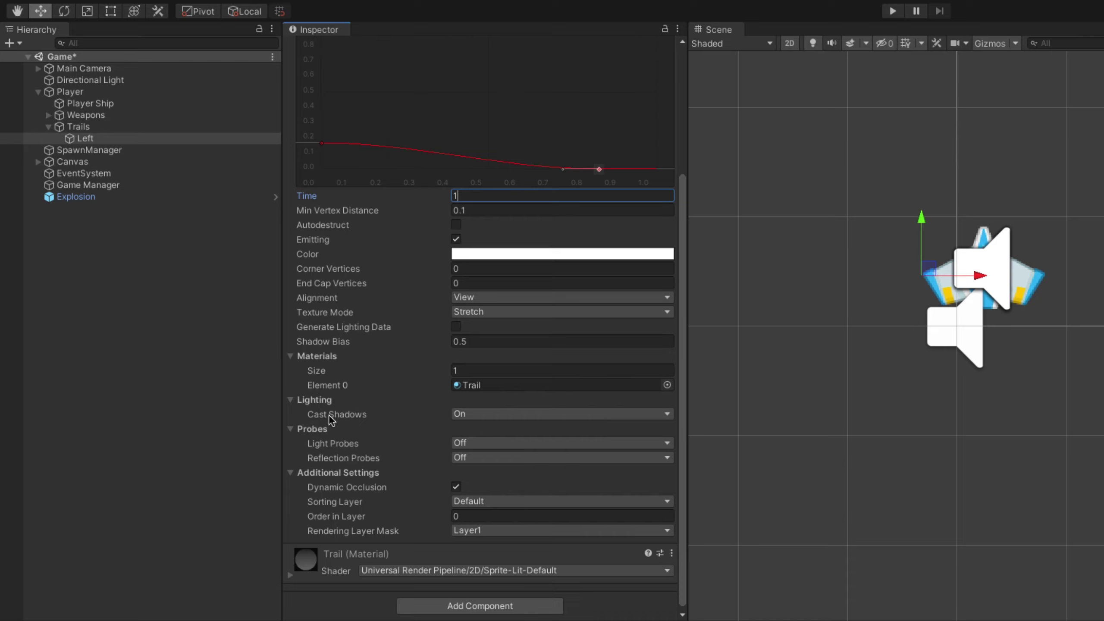
click(481, 416)
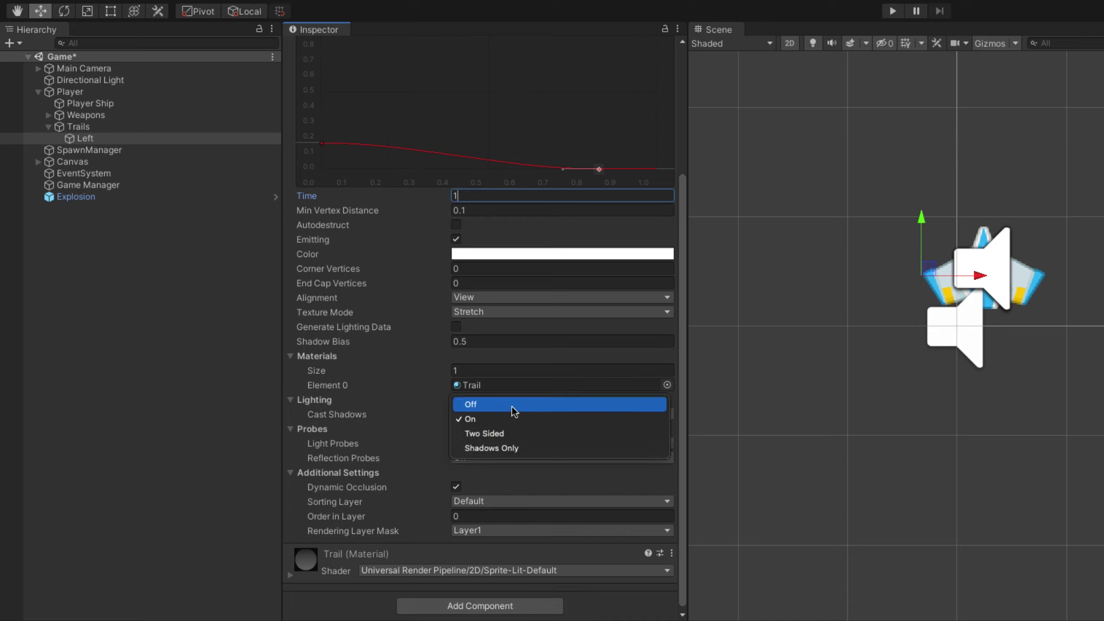
click(514, 411)
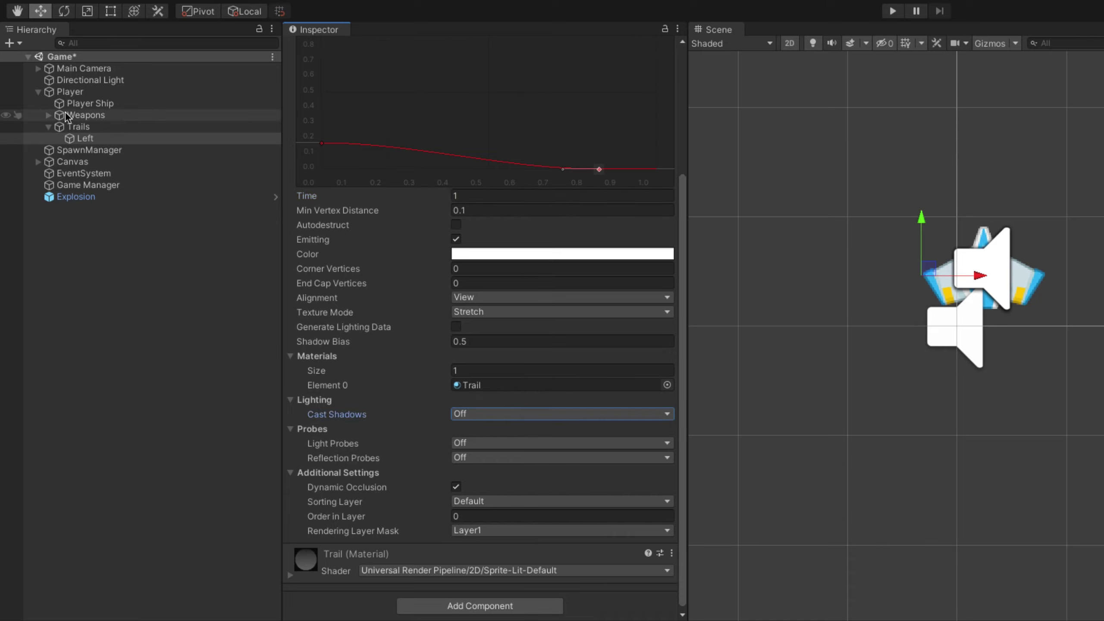
click(84, 92)
mouse_move(989, 264)
mouse_down()
mouse_move(811, 487)
mouse_move(913, 196)
mouse_up()
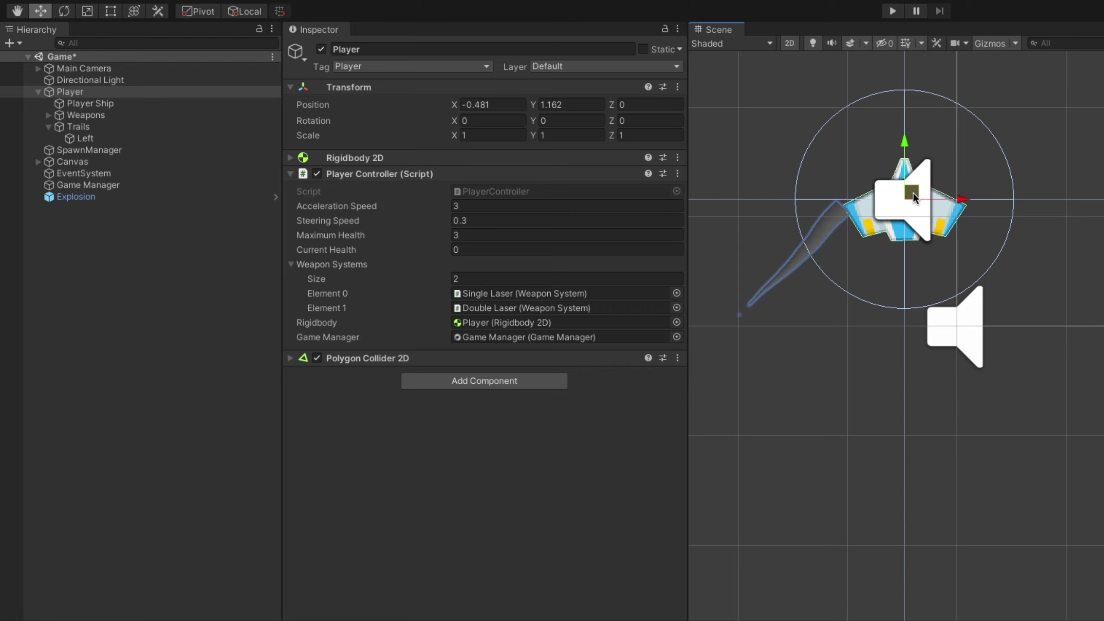
- Set the end alpha key of the Left trail's Color gradient to 0
click(150, 139)
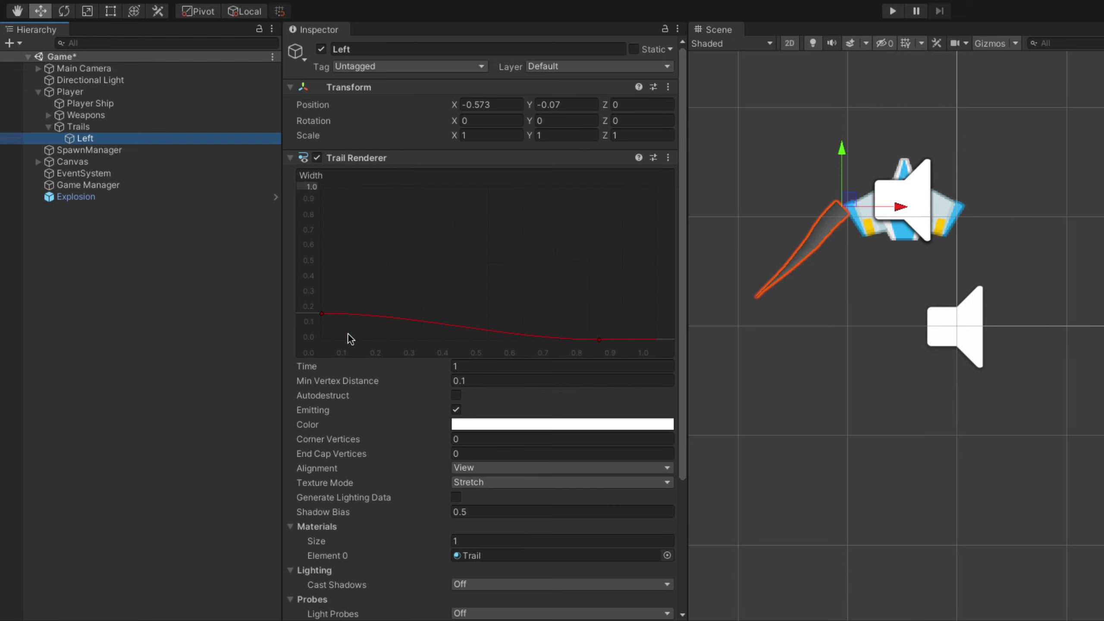
click(511, 429)
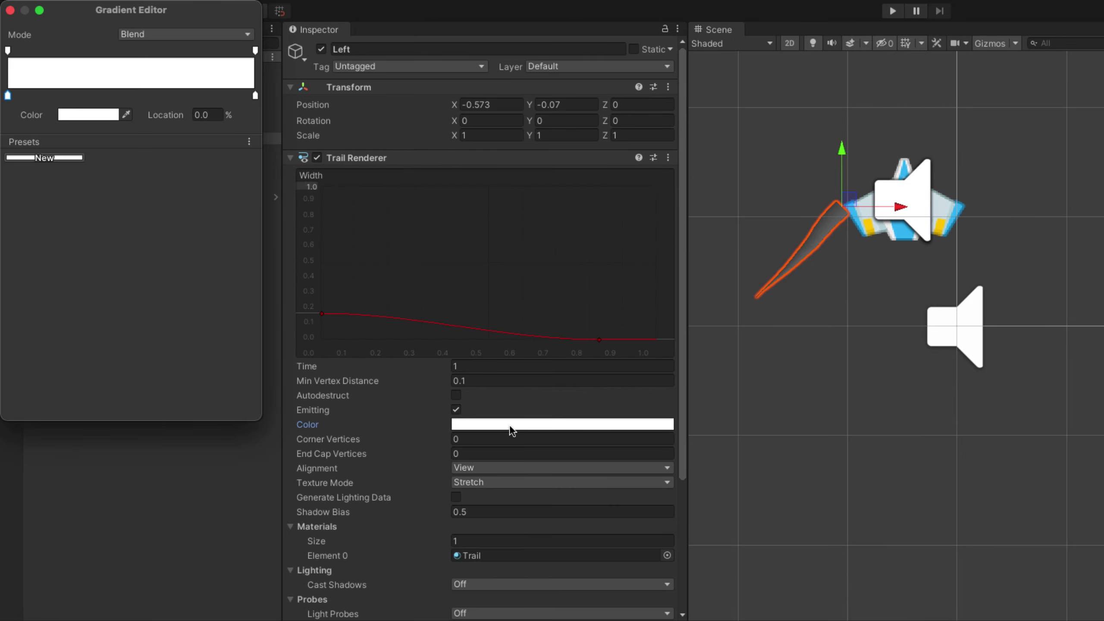
drag(155, 13, 471, 174)
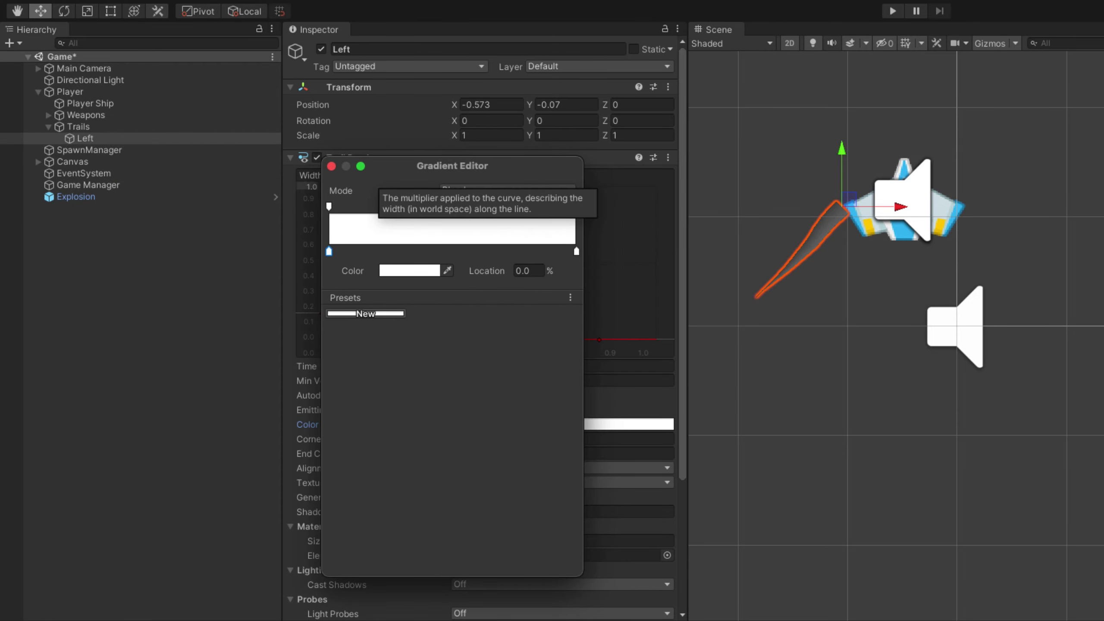
key(Escape)
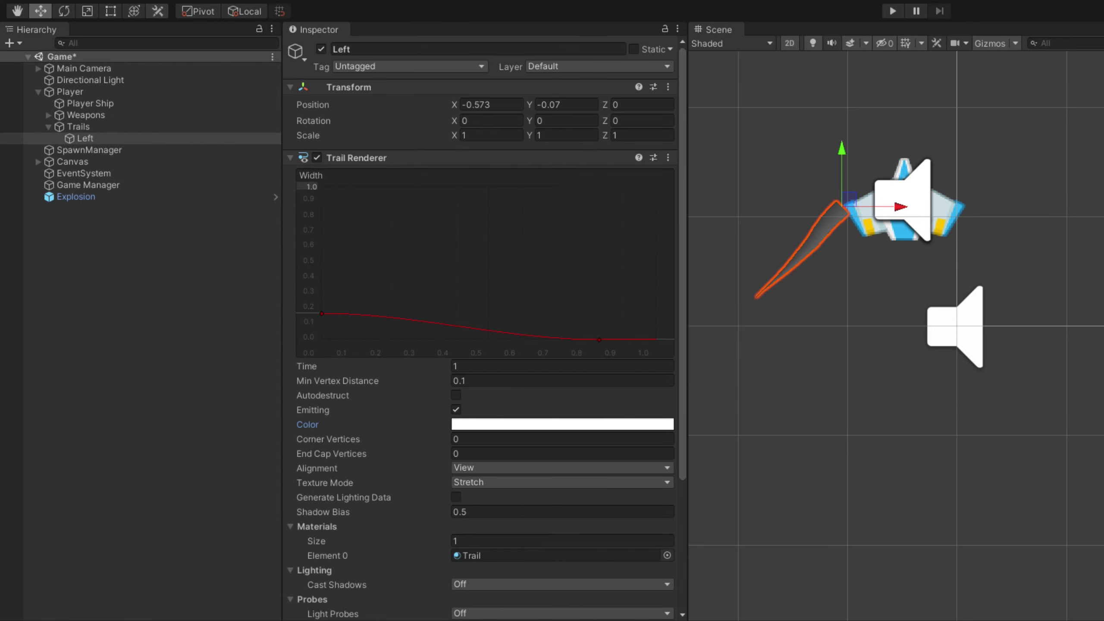
click(562, 424)
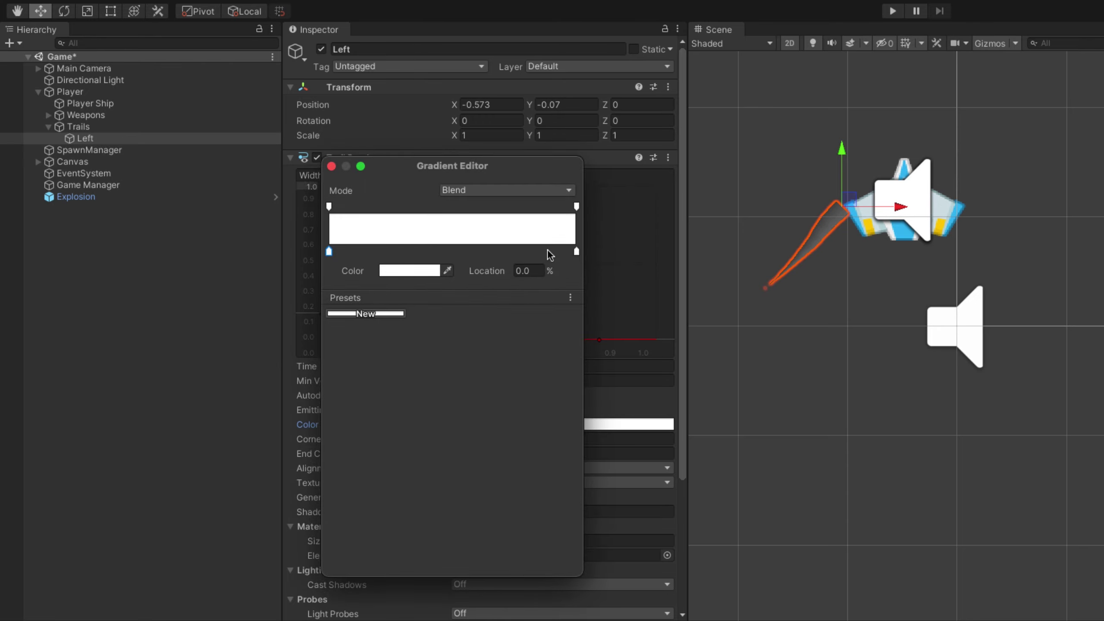
click(576, 206)
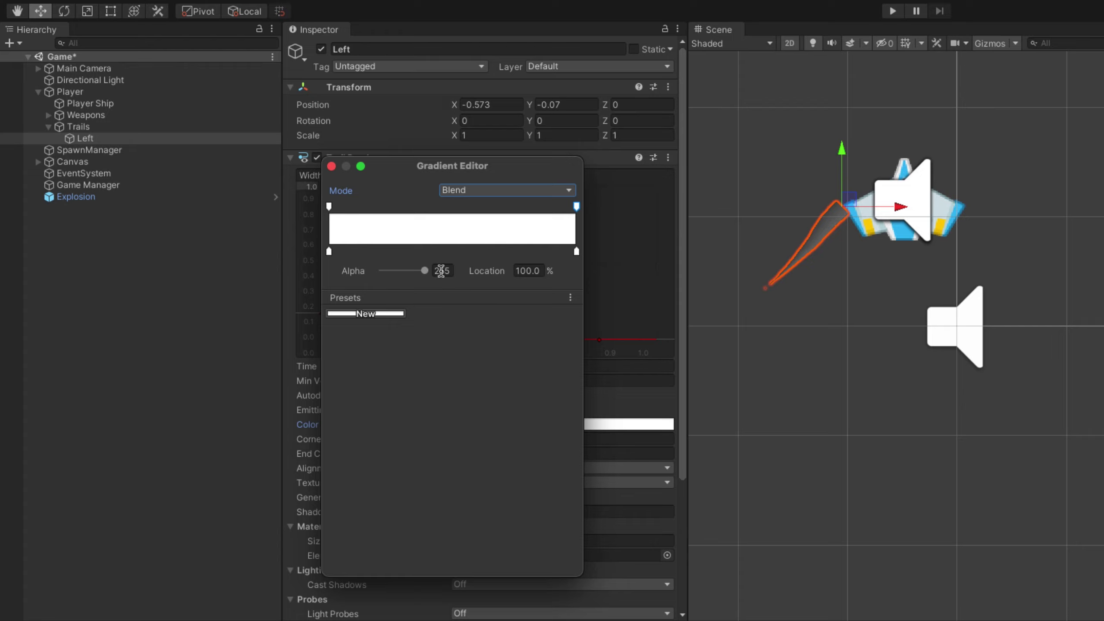
click(445, 269)
drag(426, 271, 360, 280)
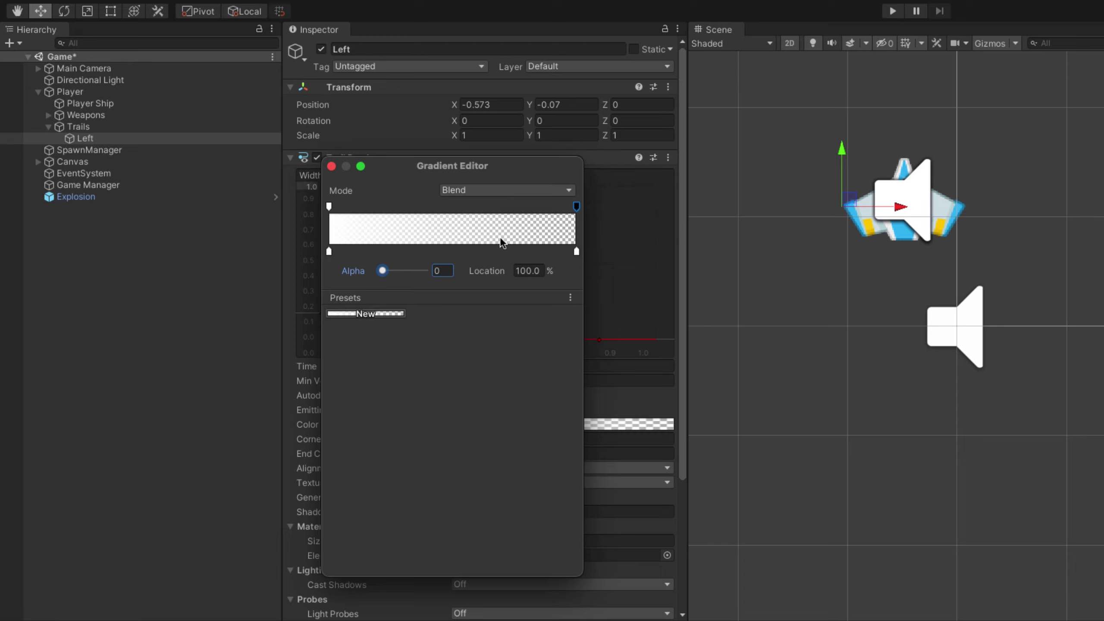
- Keep the gradient's start alpha key at 255 and close the Gradient Editor
click(328, 206)
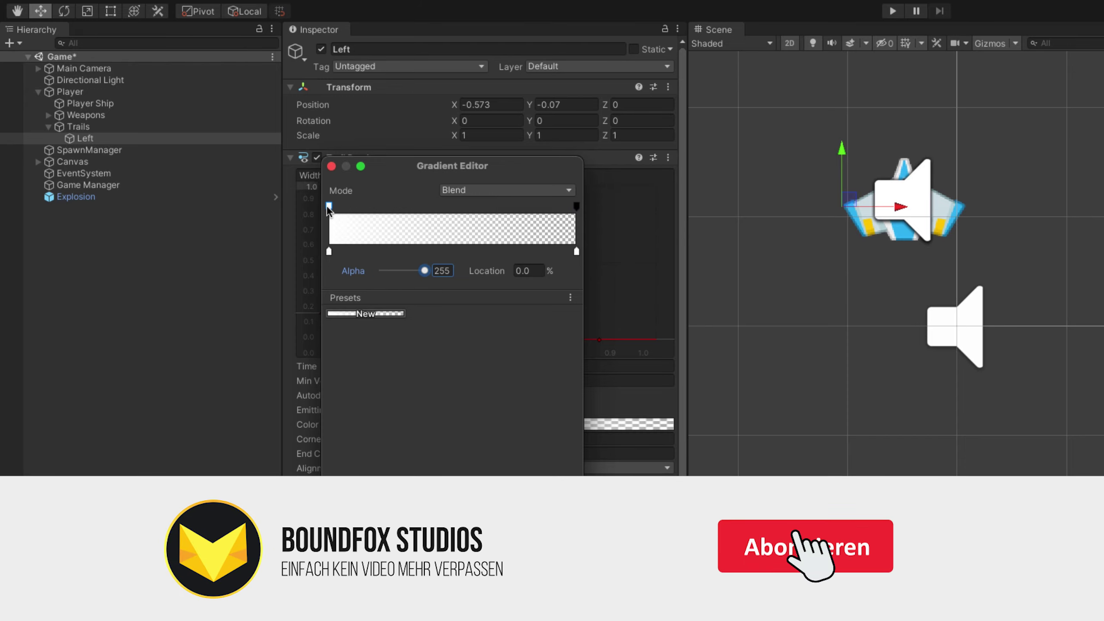
drag(424, 271, 415, 272)
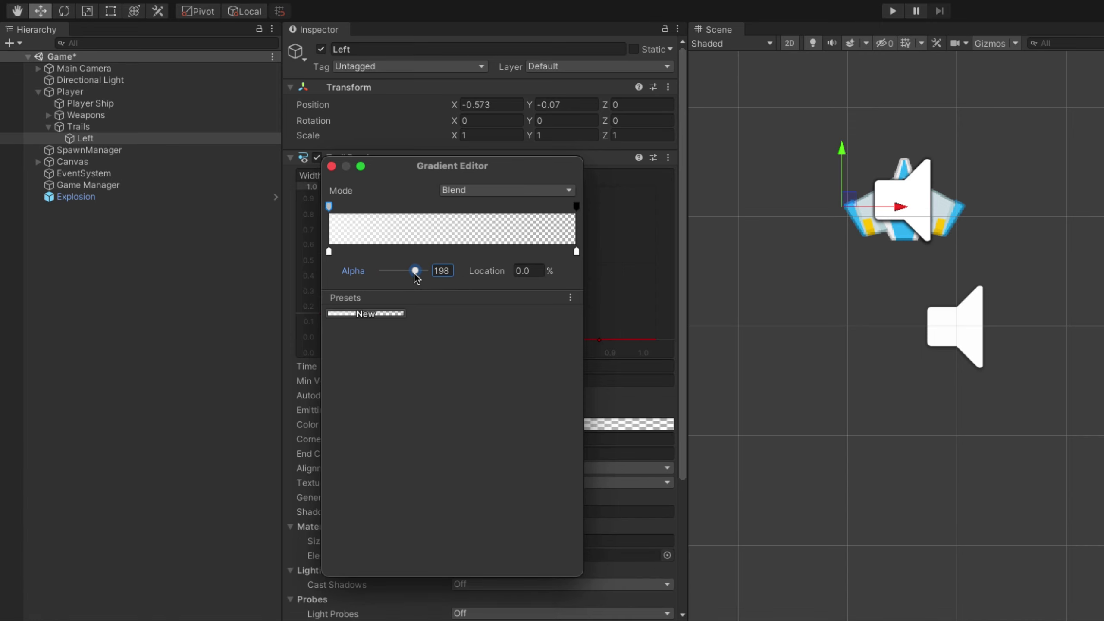
drag(416, 273, 425, 271)
click(330, 255)
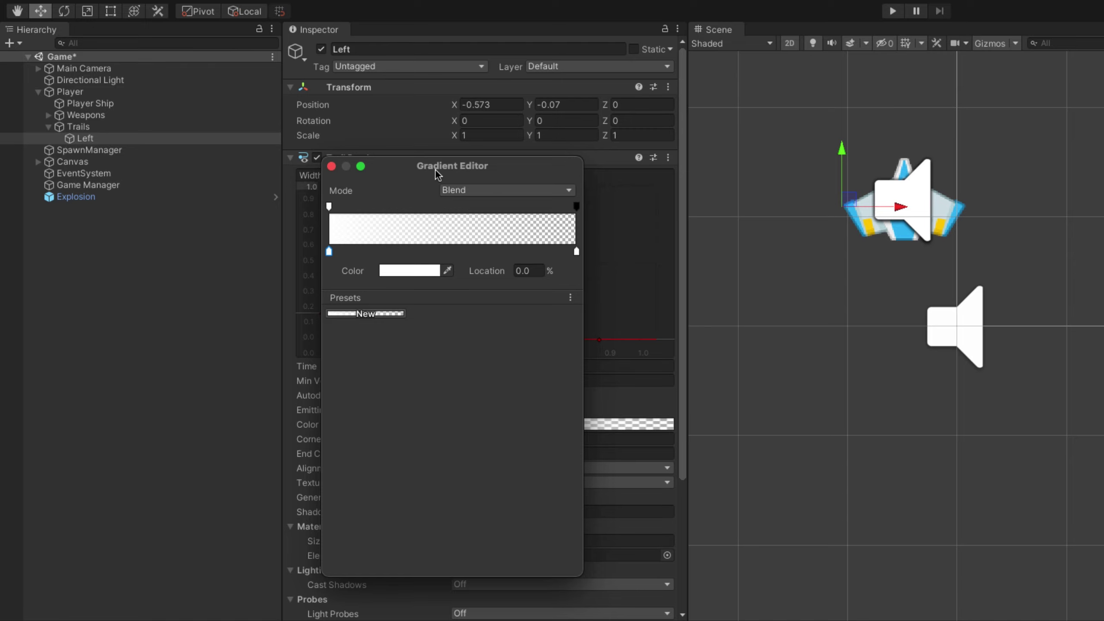
click(332, 166)
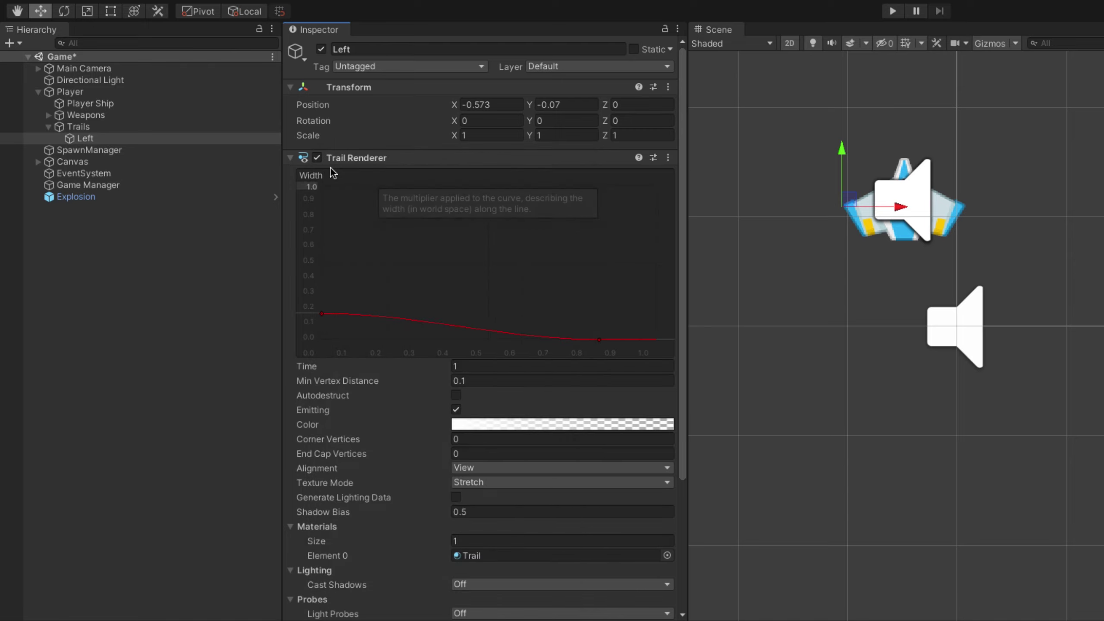
- Duplicate Left as 'Right' at Position X 0.573, then enter Play mode
click(88, 138)
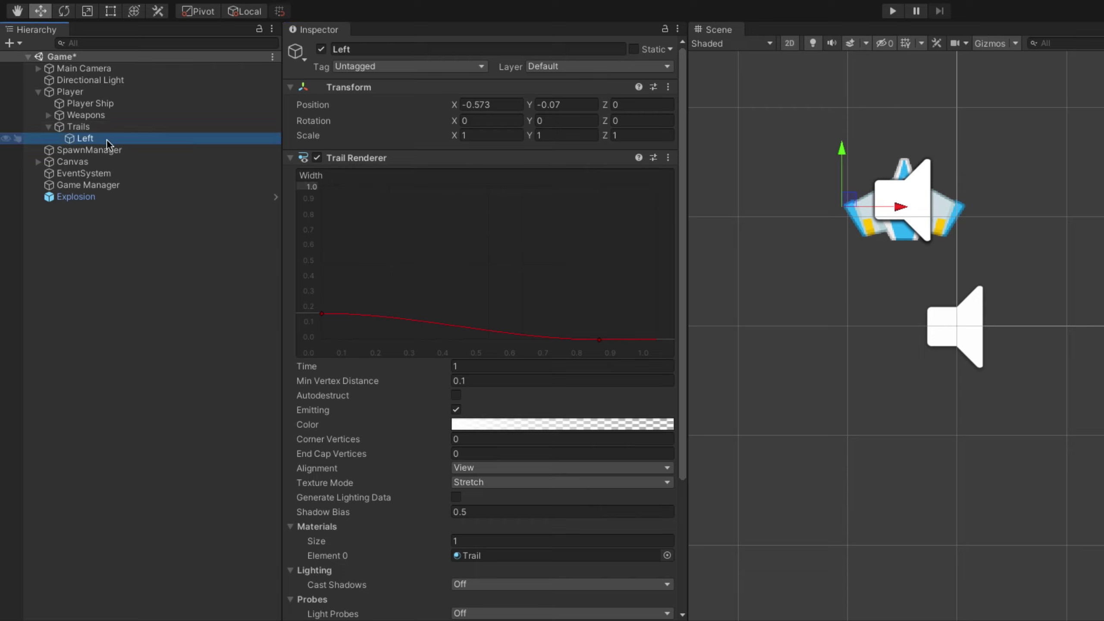
key(ctrl+d)
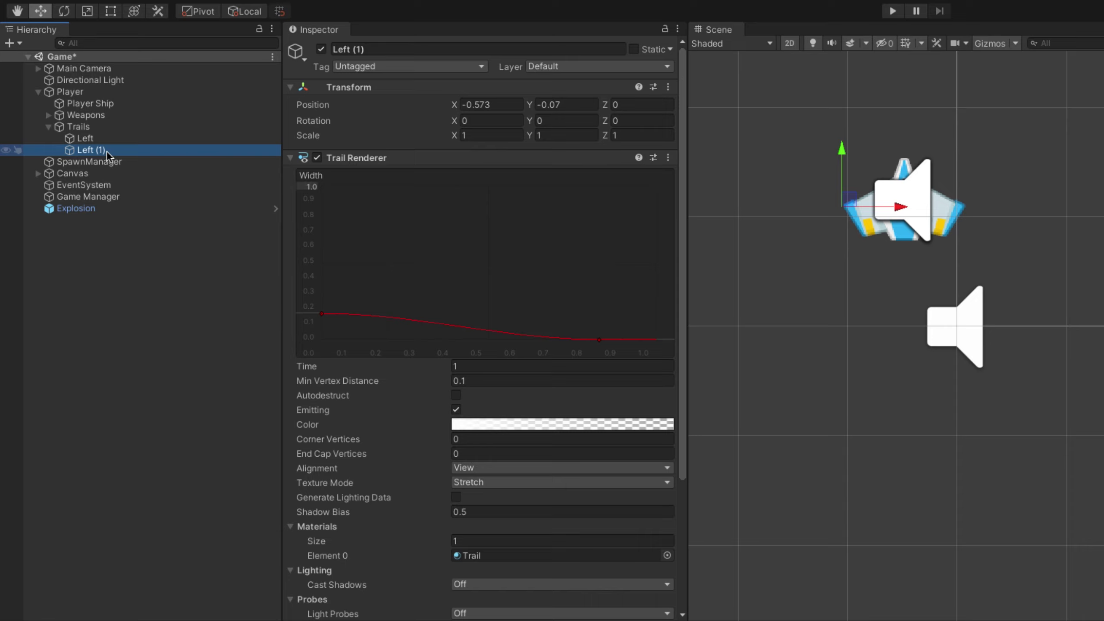
click(392, 48)
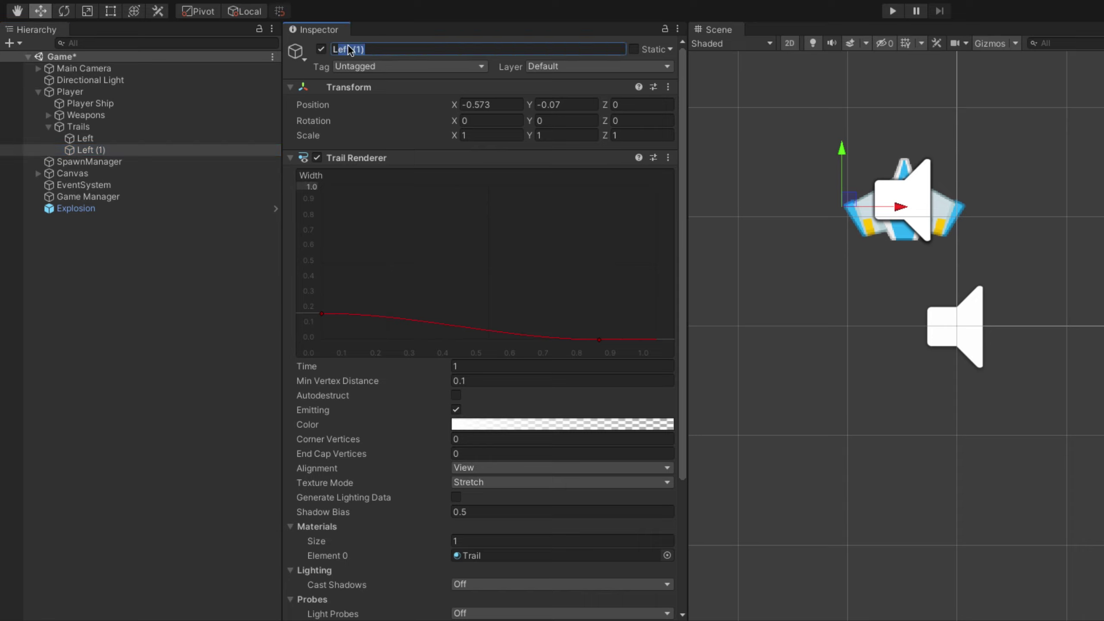
text(Right)
key(Return)
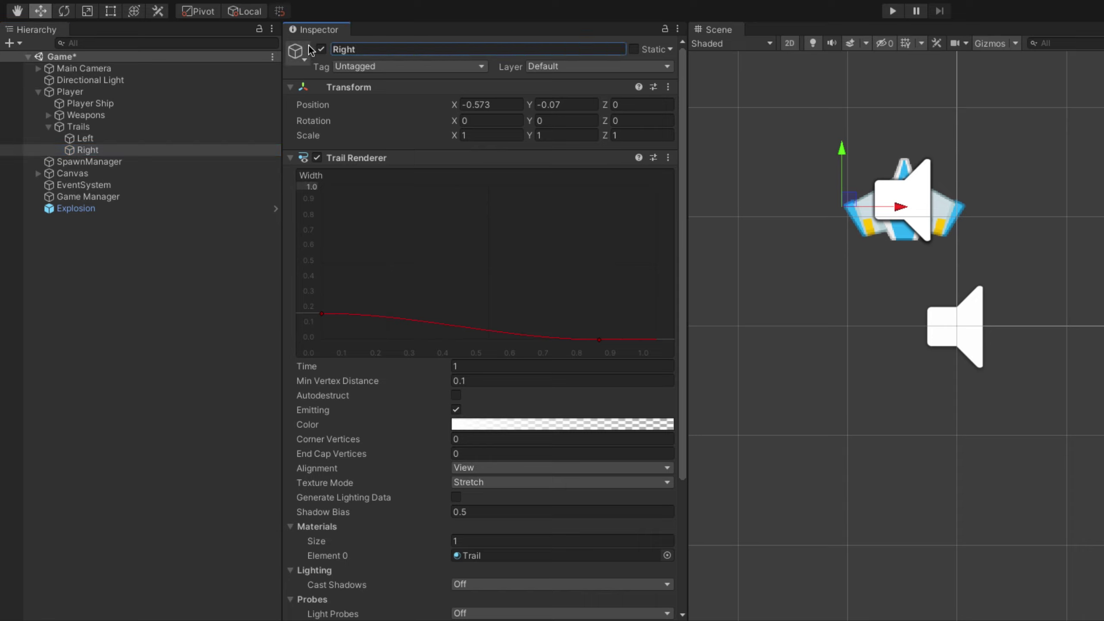
click(467, 108)
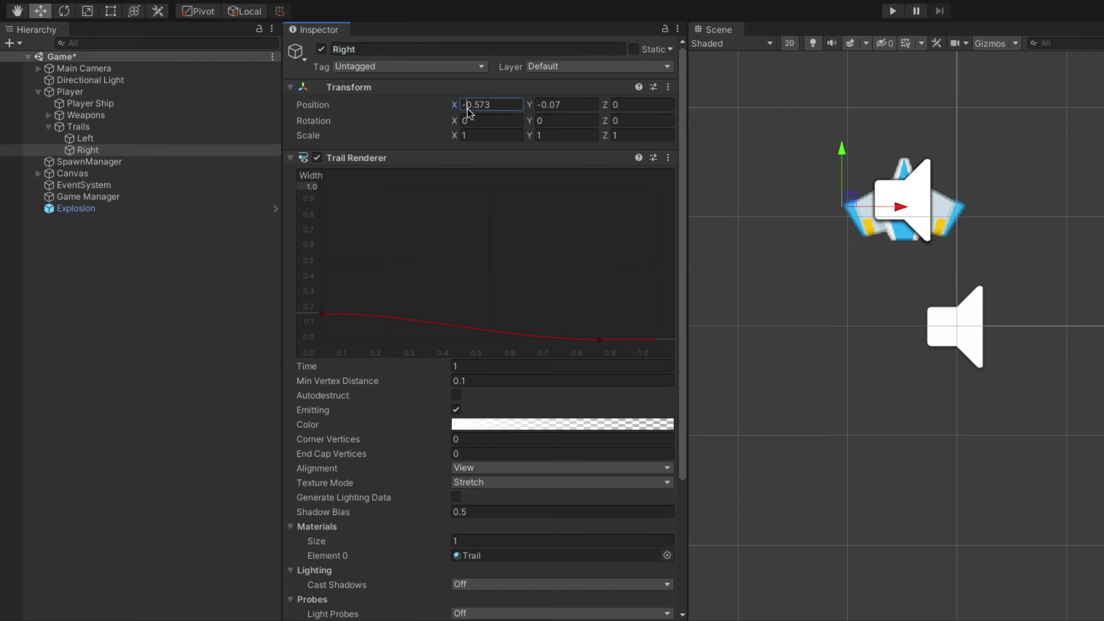
key(BackSpace)
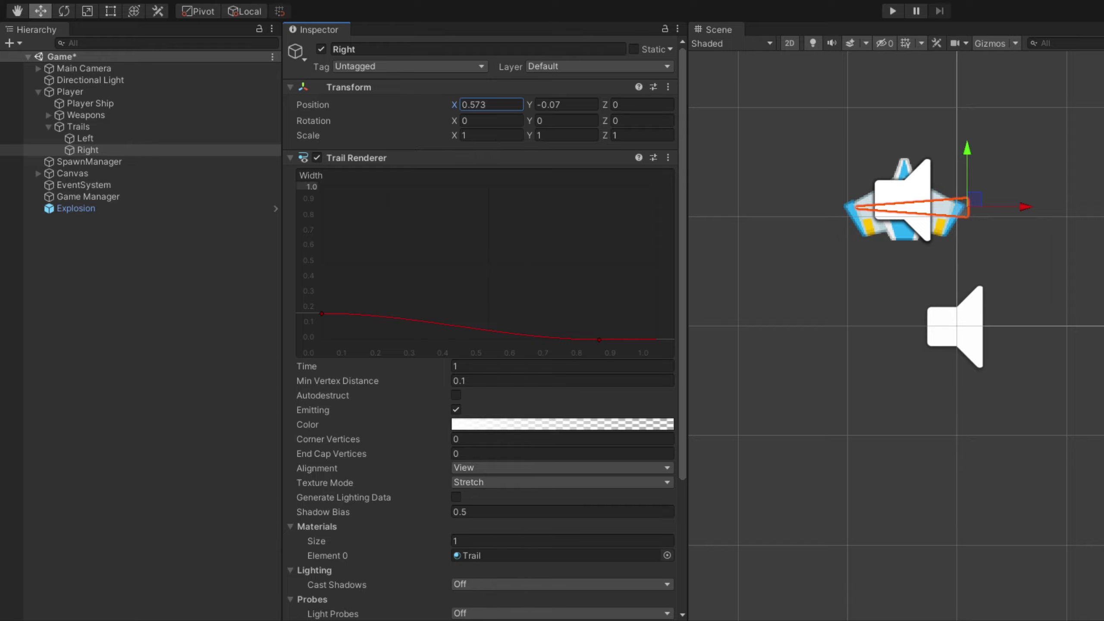
key(ctrl+p)
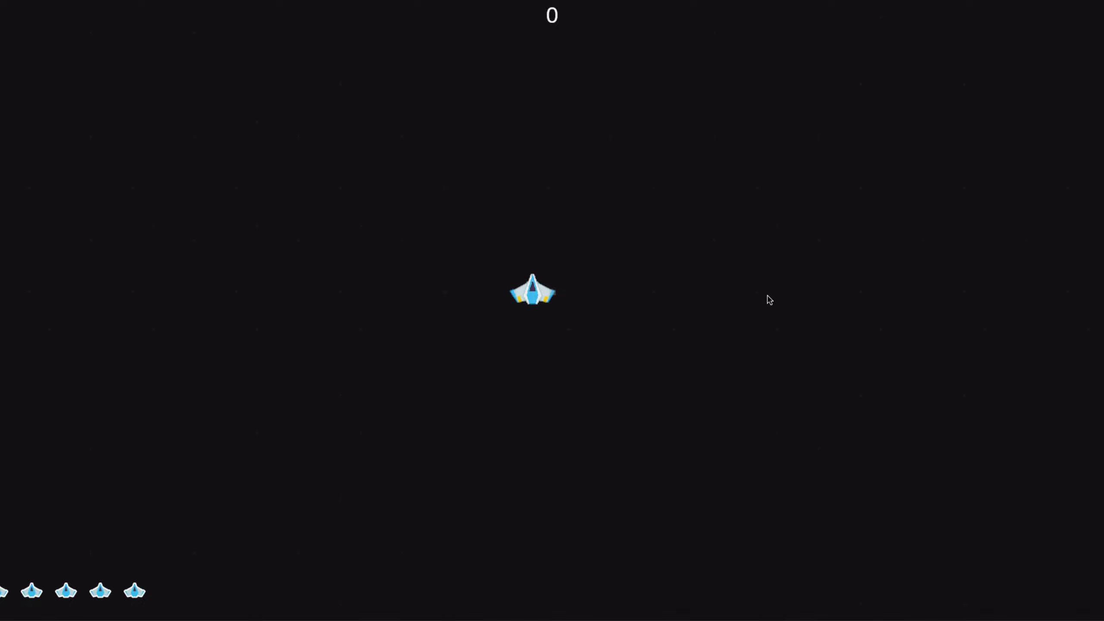
- Thrust and steer the ship with the arrow keys, then open the Right trail's Color gradient
key(Up)
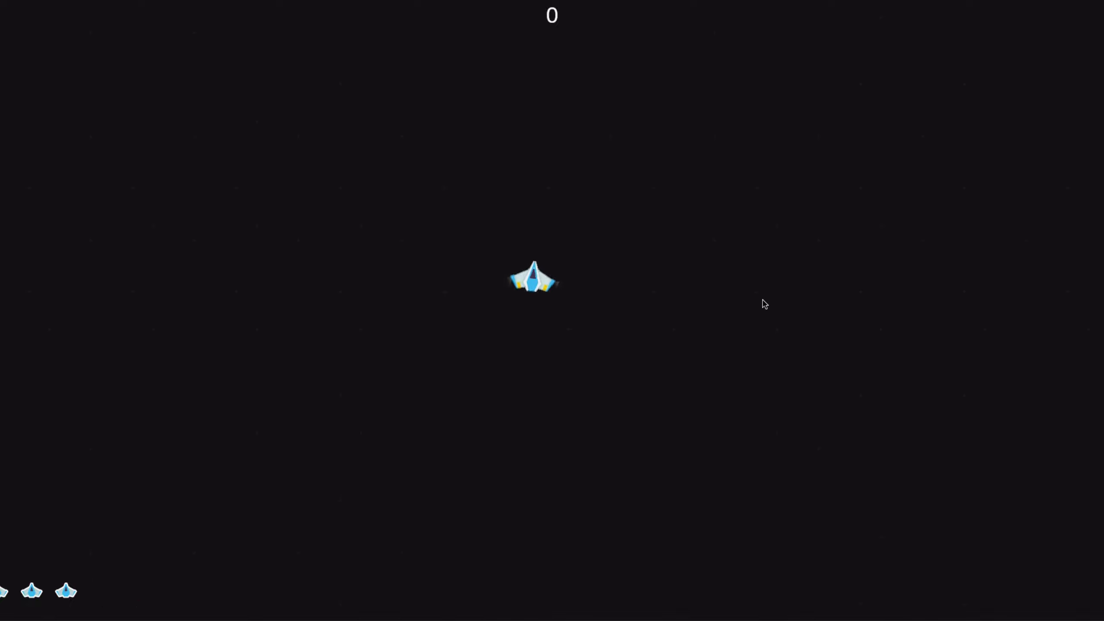
key(Right)
key(Up)
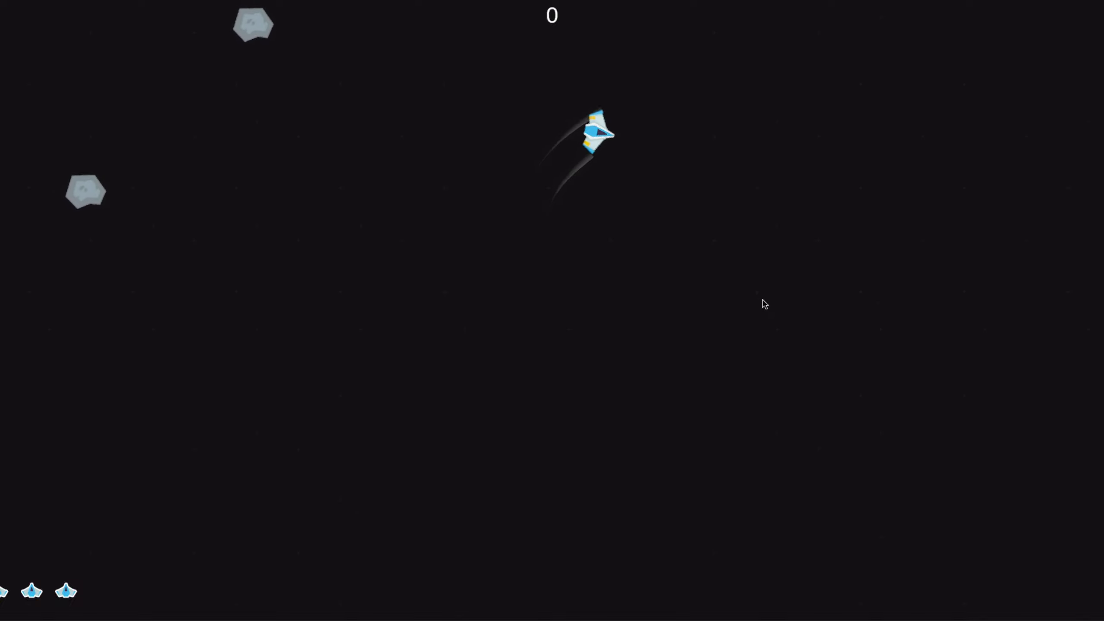
key(Right)
key(Up)
key(Right)
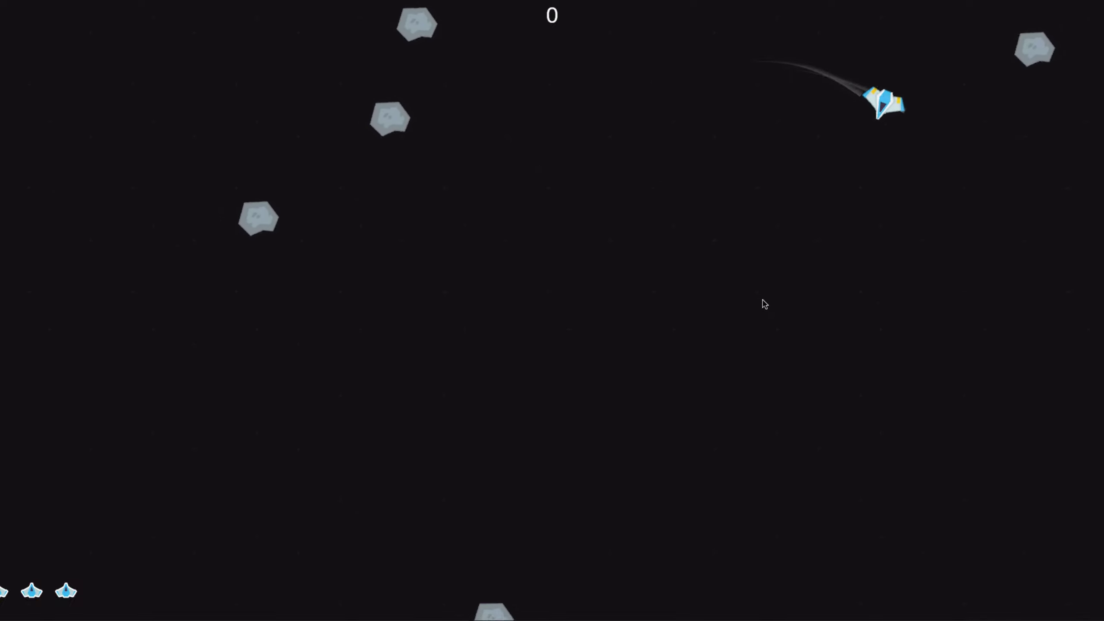
key(Up)
key(Right)
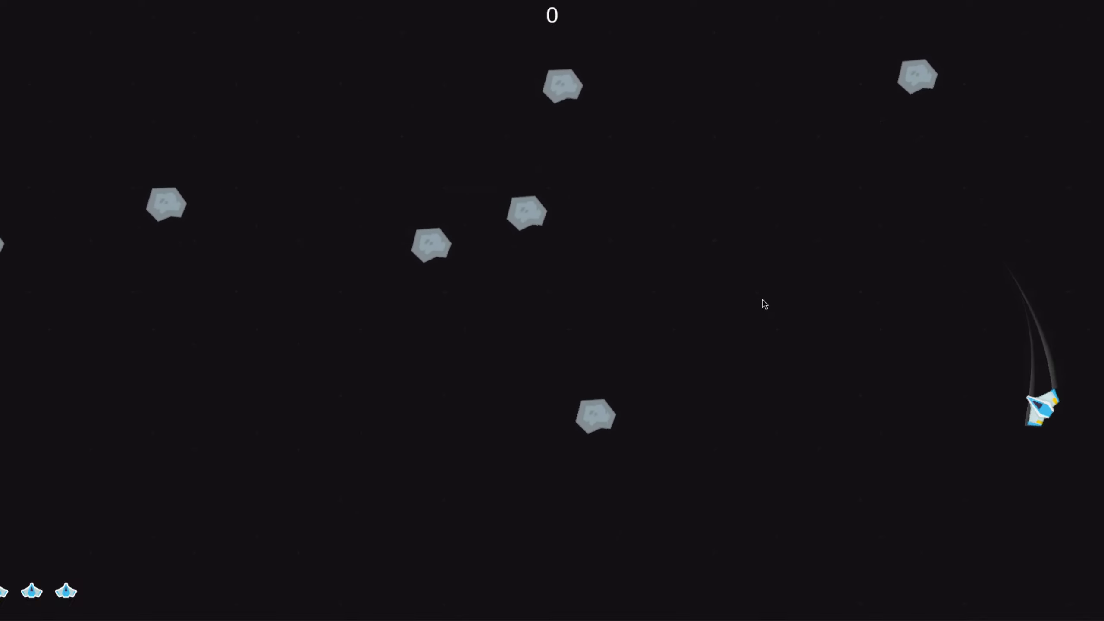
key(Up)
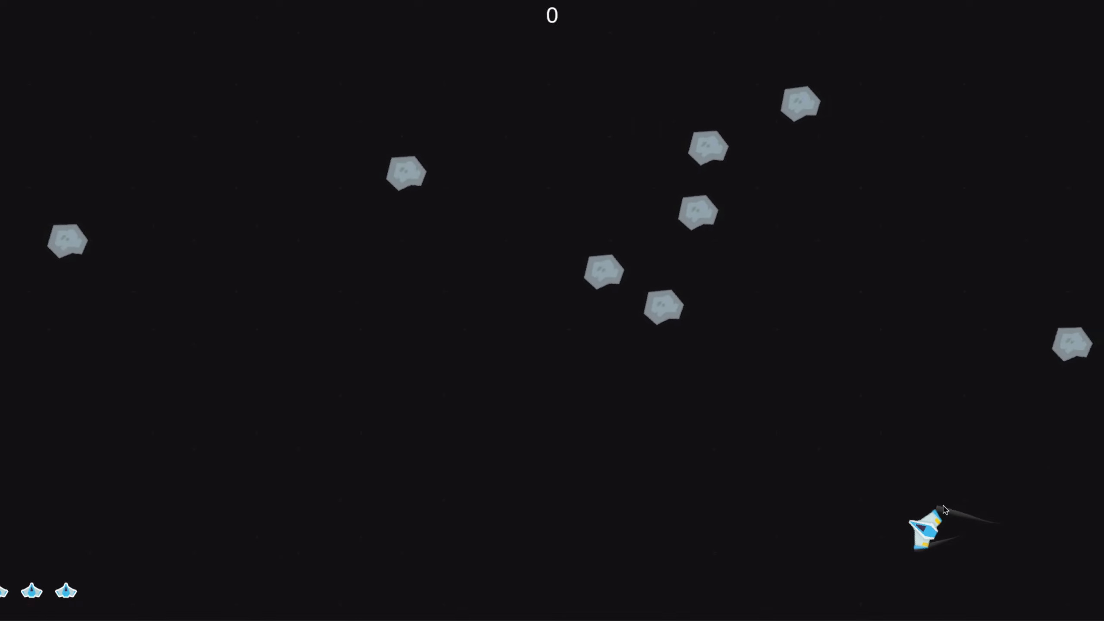
key(Left)
key(Up)
key(Right)
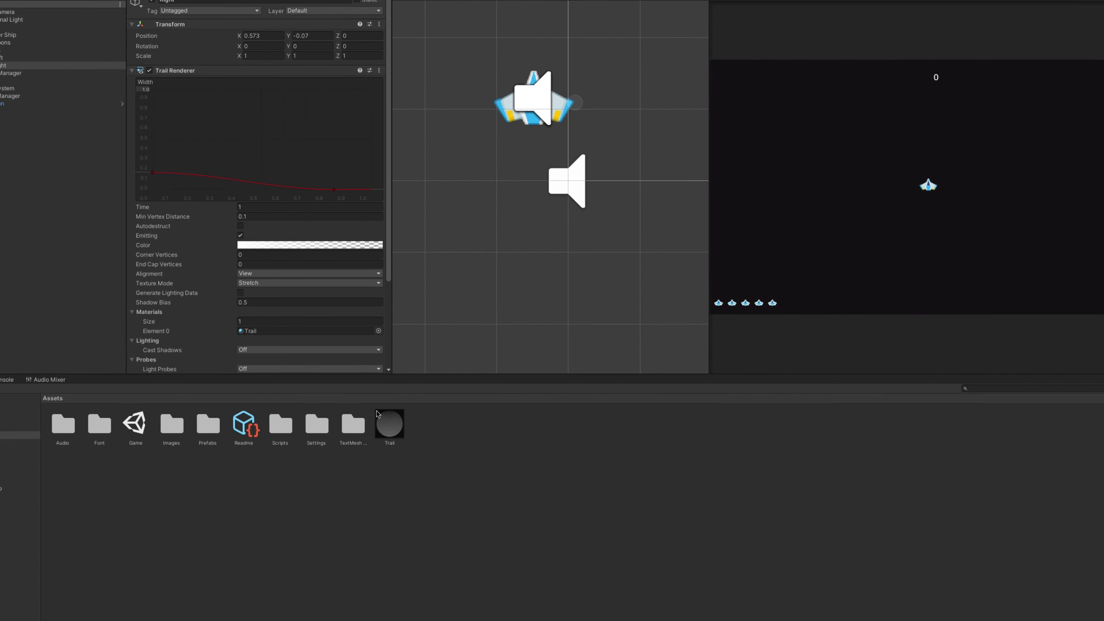
click(295, 245)
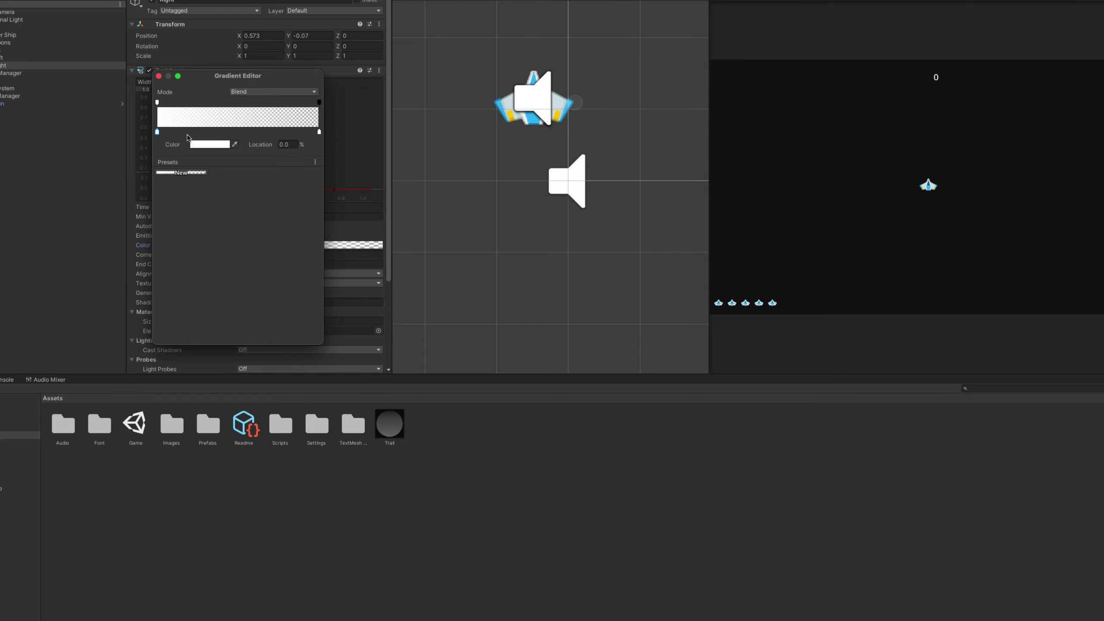
click(157, 103)
drag(220, 145, 212, 145)
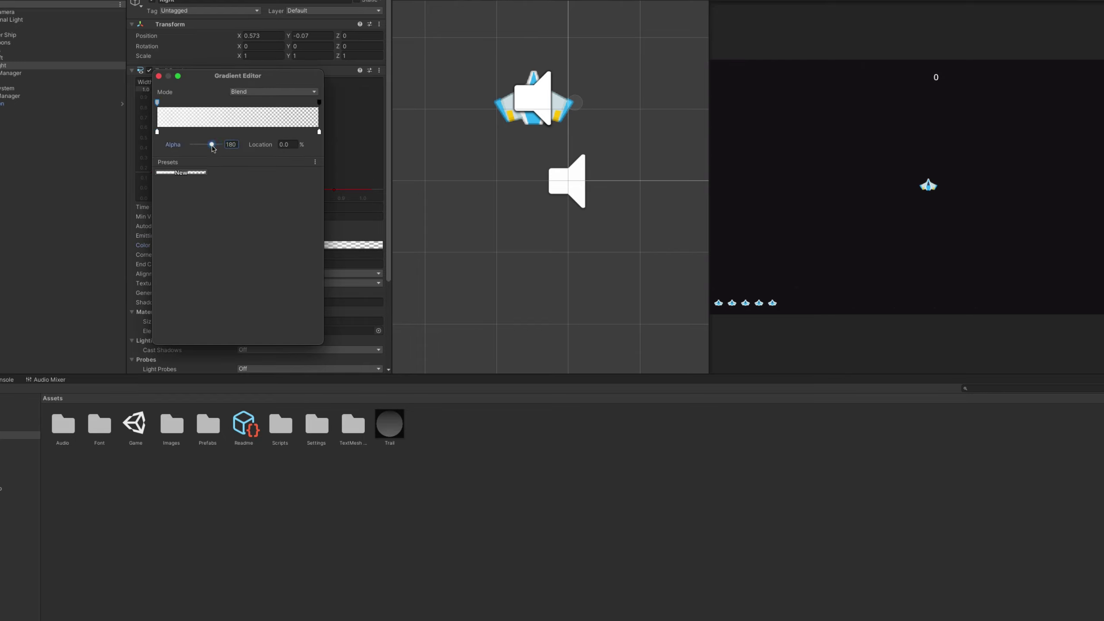
click(502, 176)
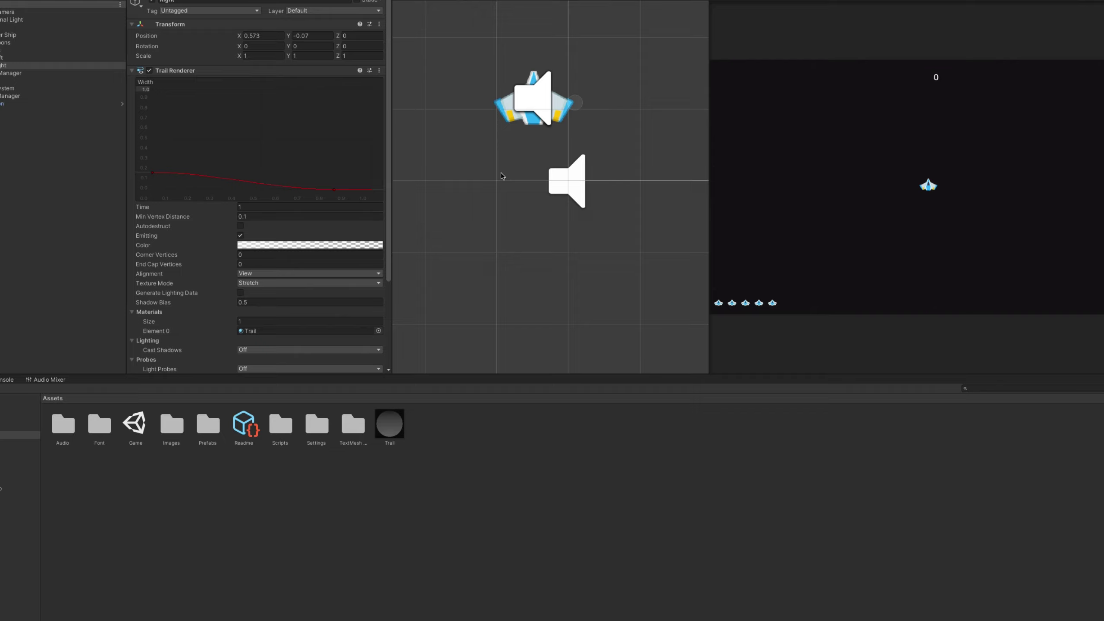
scroll(531, 115, up, 5)
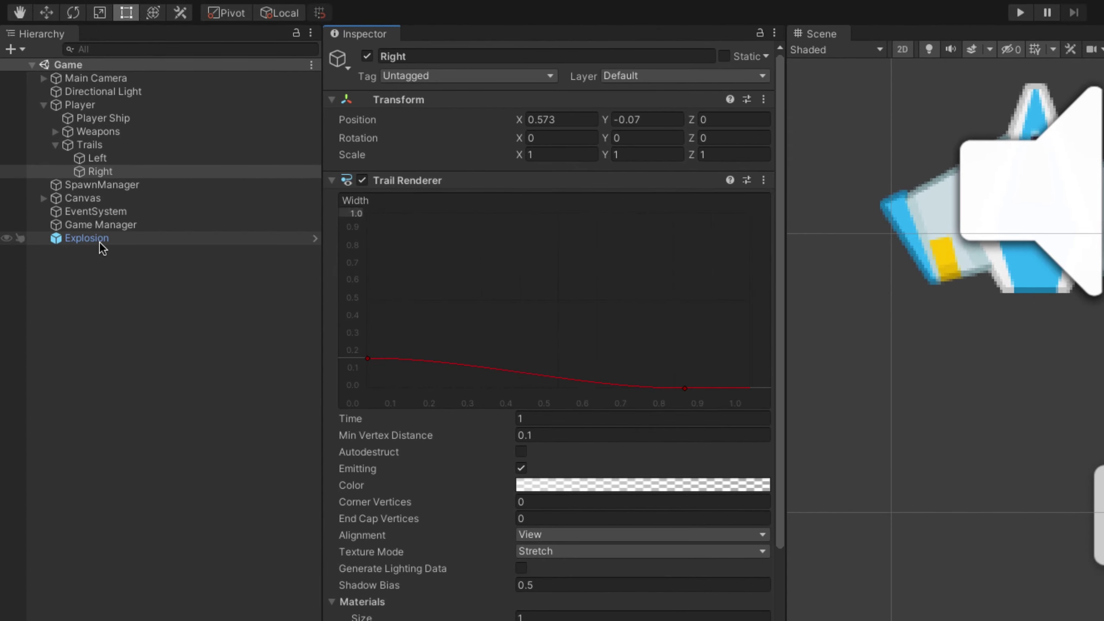
- Delete the Explosion object, save the scene, and right-click Player for its options
click(87, 242)
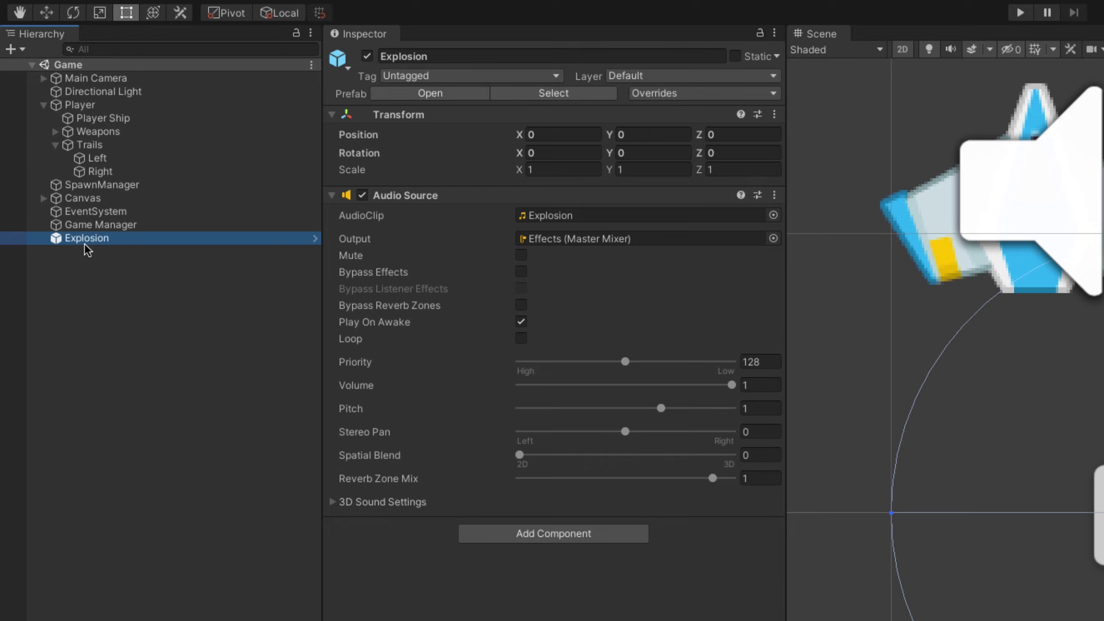
key(Delete)
key(ctrl+s)
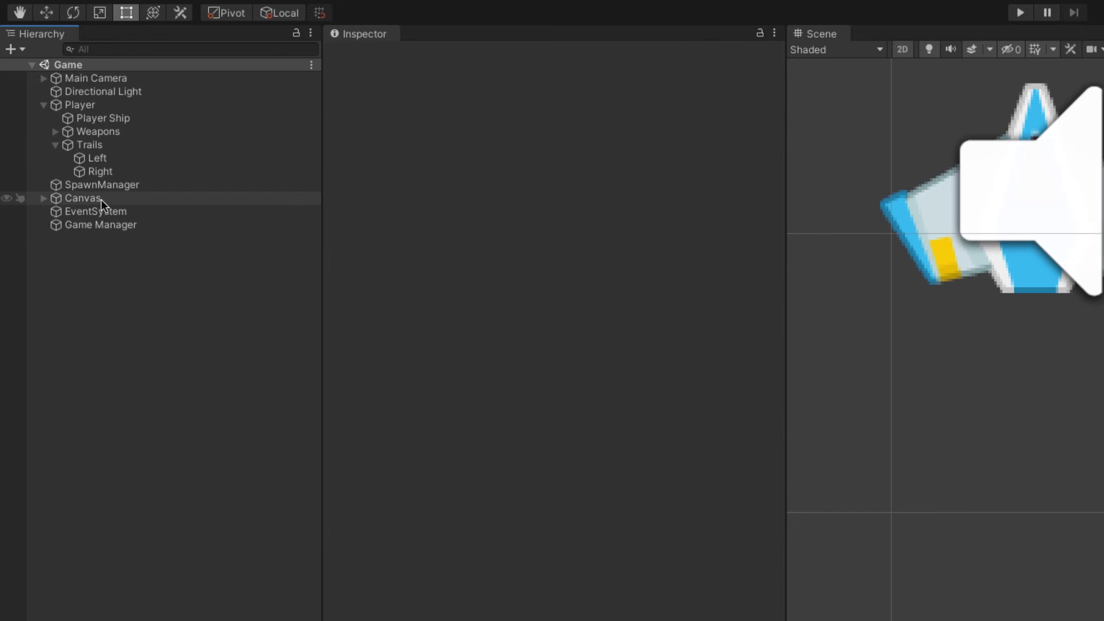
click(78, 105)
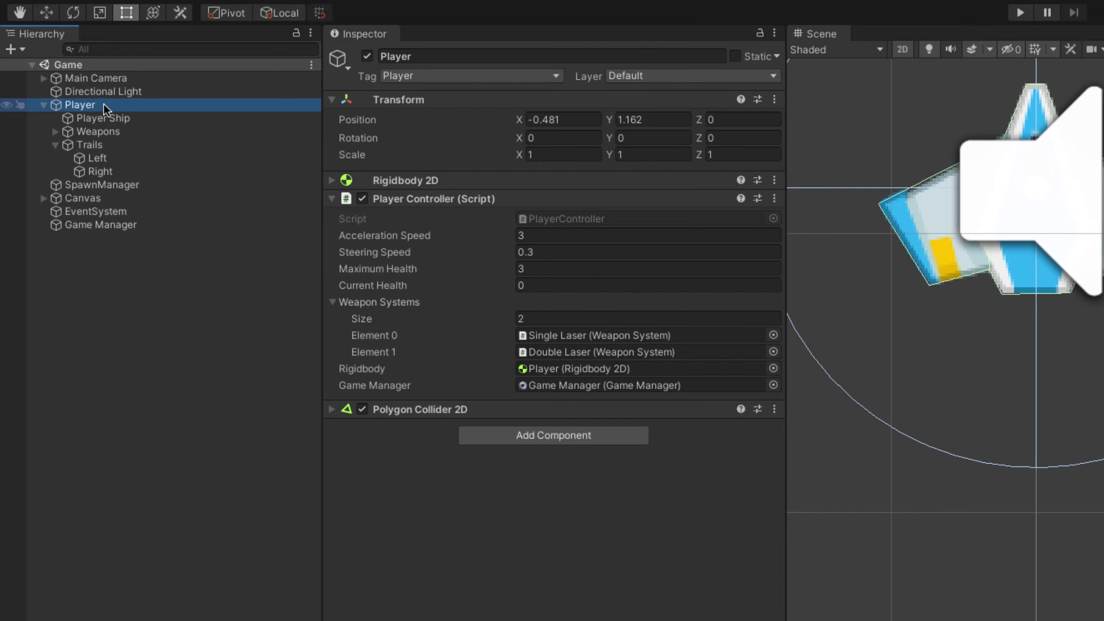
right_click(103, 104)
- Create an empty child under Player with a Sprite Renderer using the Fire sprite; turn Gizmos off
click(162, 285)
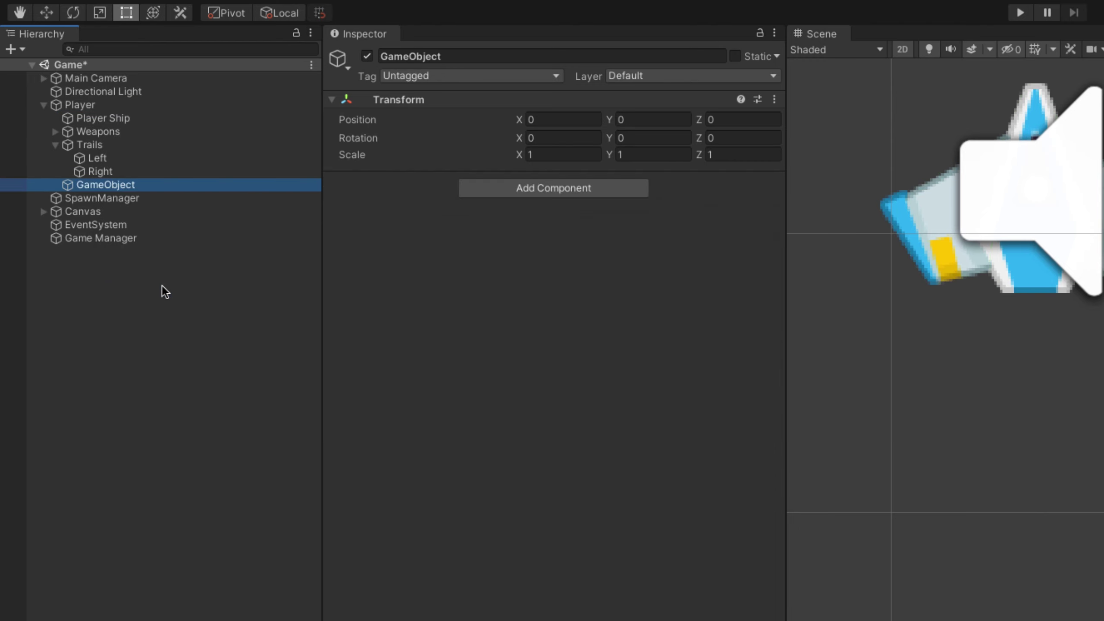
click(566, 194)
text(spri)
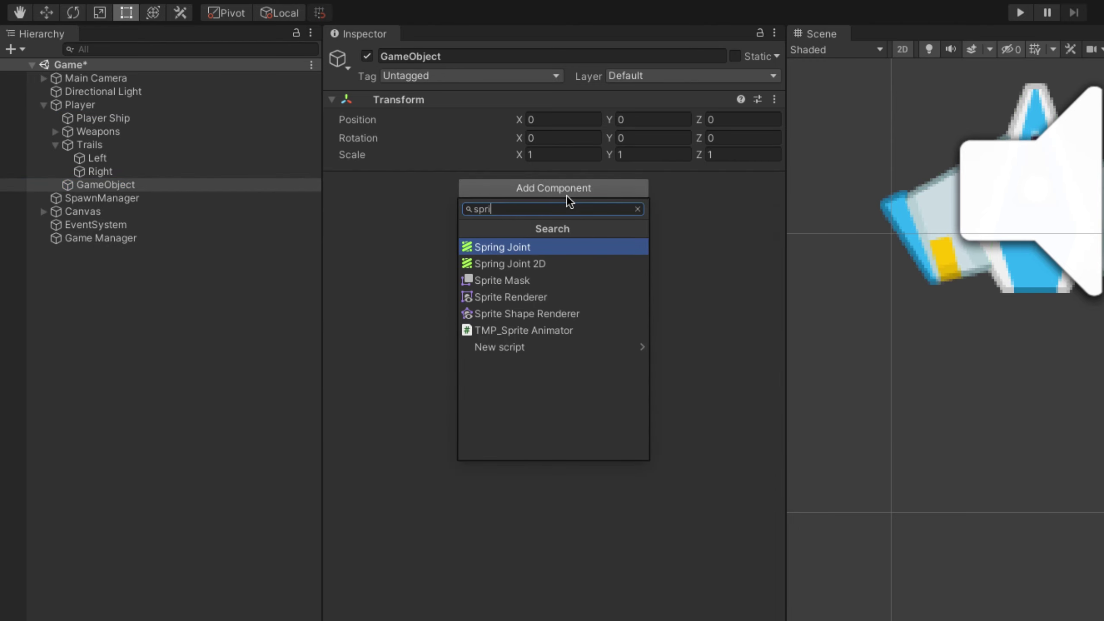
key(Down)
key(Down)
key(Down)
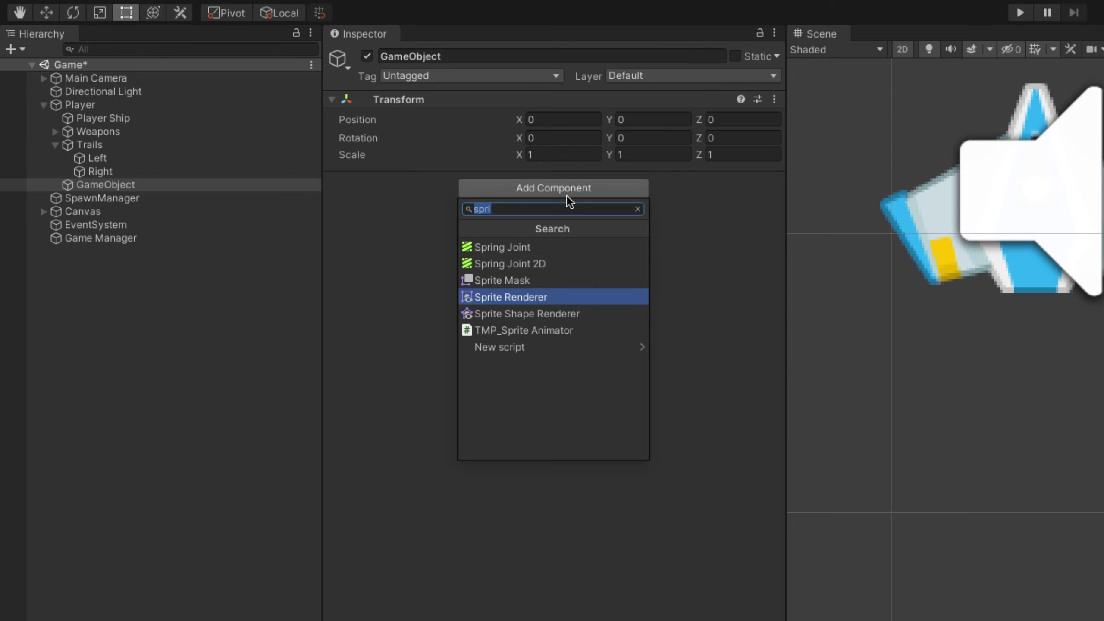
key(Return)
click(772, 200)
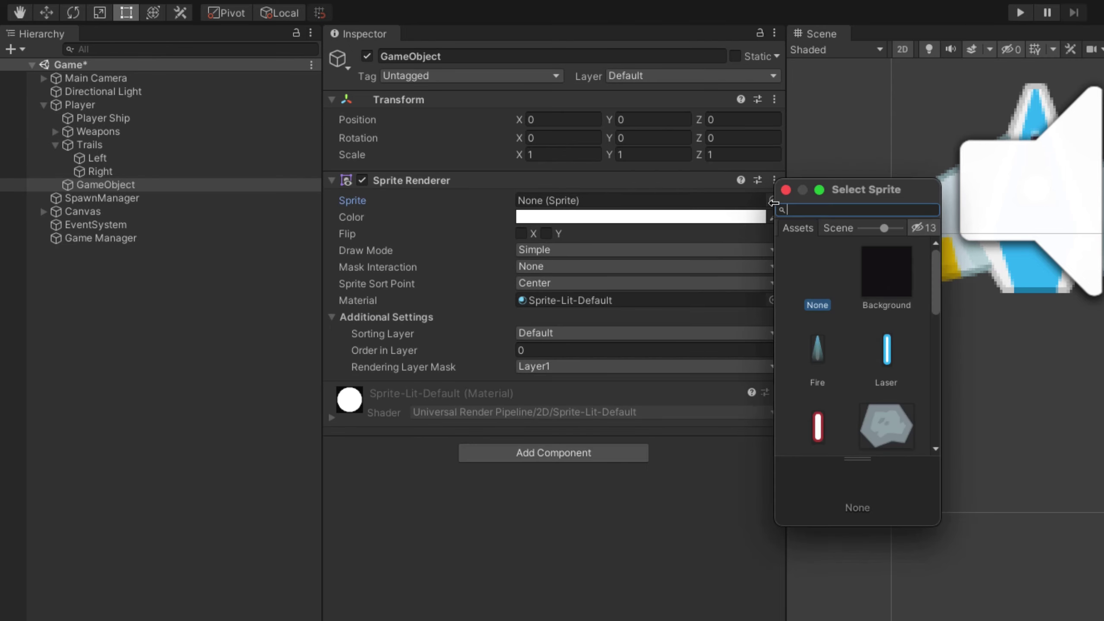
double_click(820, 348)
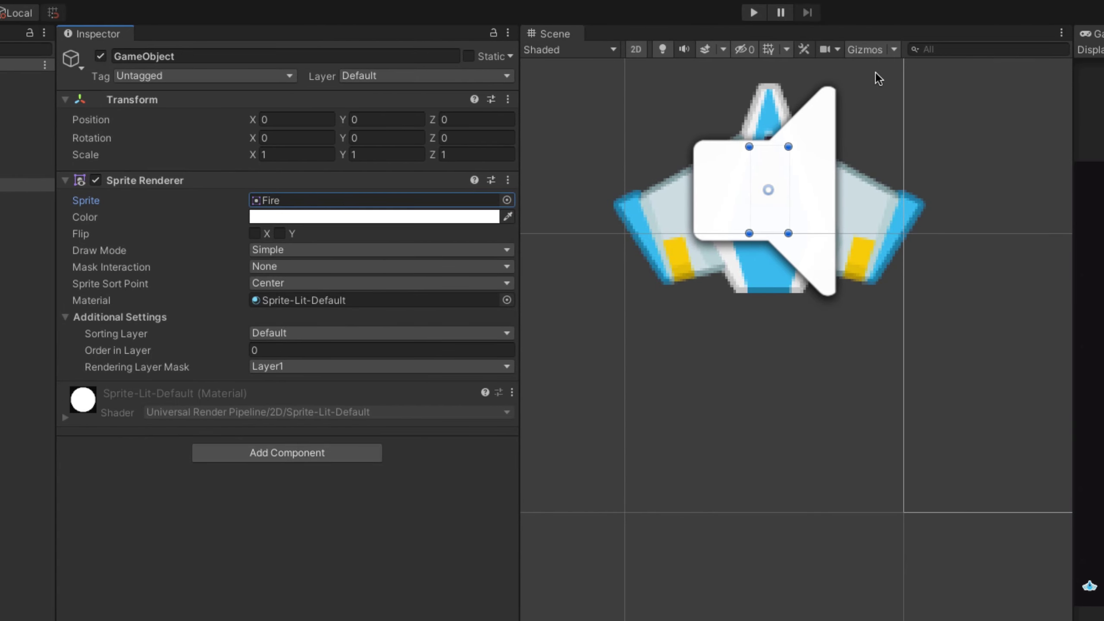
click(873, 51)
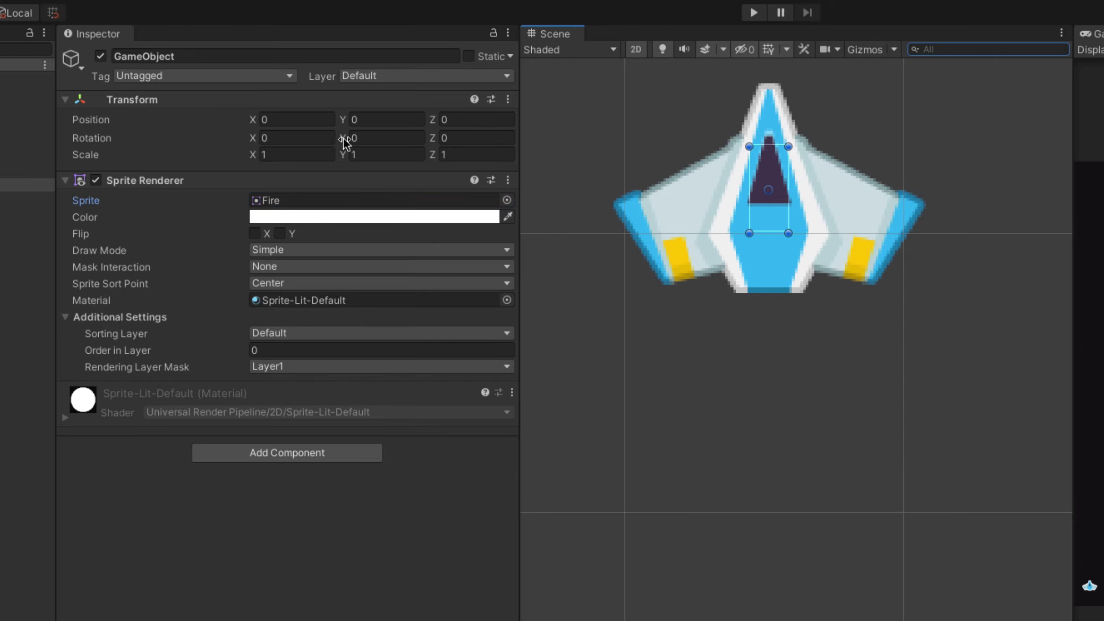
- Rotate the Fire sprite to Z -180, place it at Y -0.502 below the tail, rename it Flame
key(w)
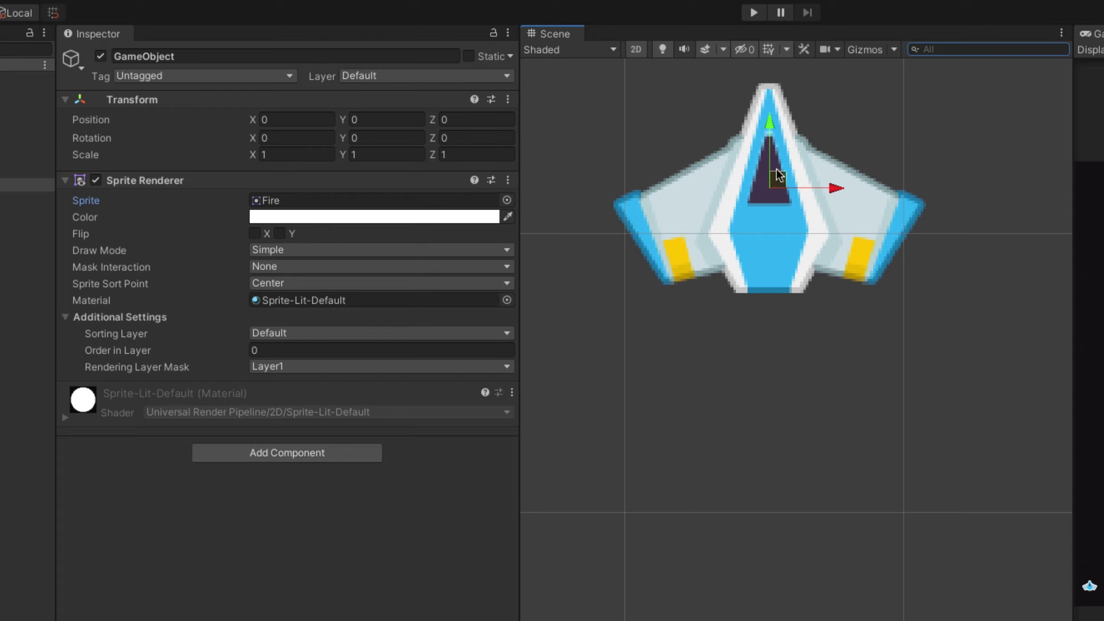
mouse_move(769, 123)
mouse_down()
mouse_move(768, 316)
mouse_move(767, 274)
mouse_up()
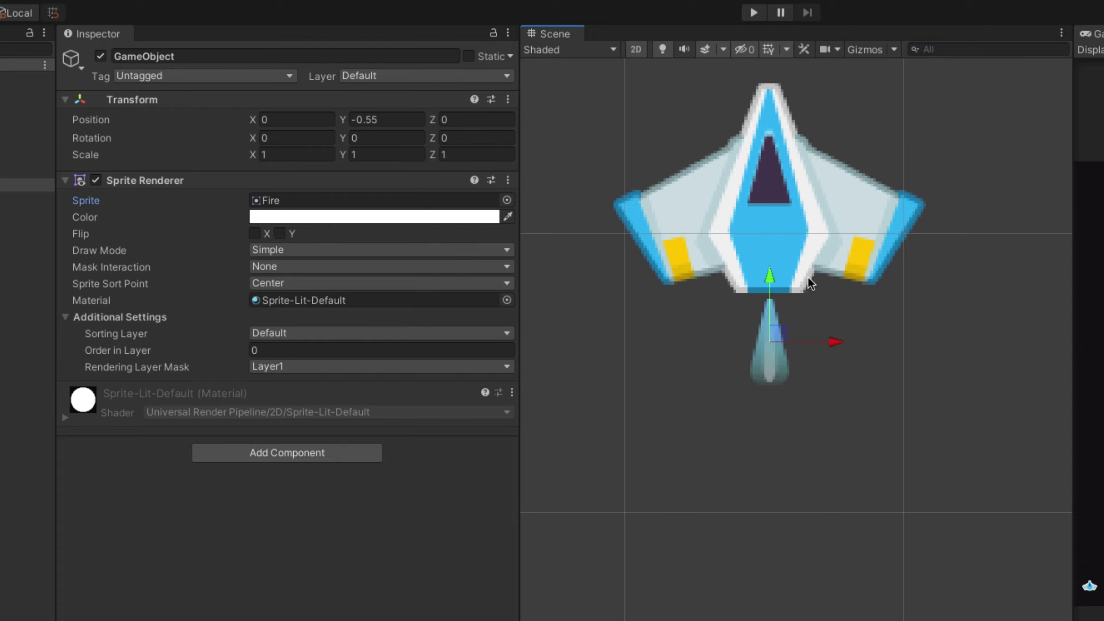
key(e)
mouse_move(817, 303)
mouse_down()
mouse_move(1100, 470)
mouse_move(773, 269)
mouse_up()
key(w)
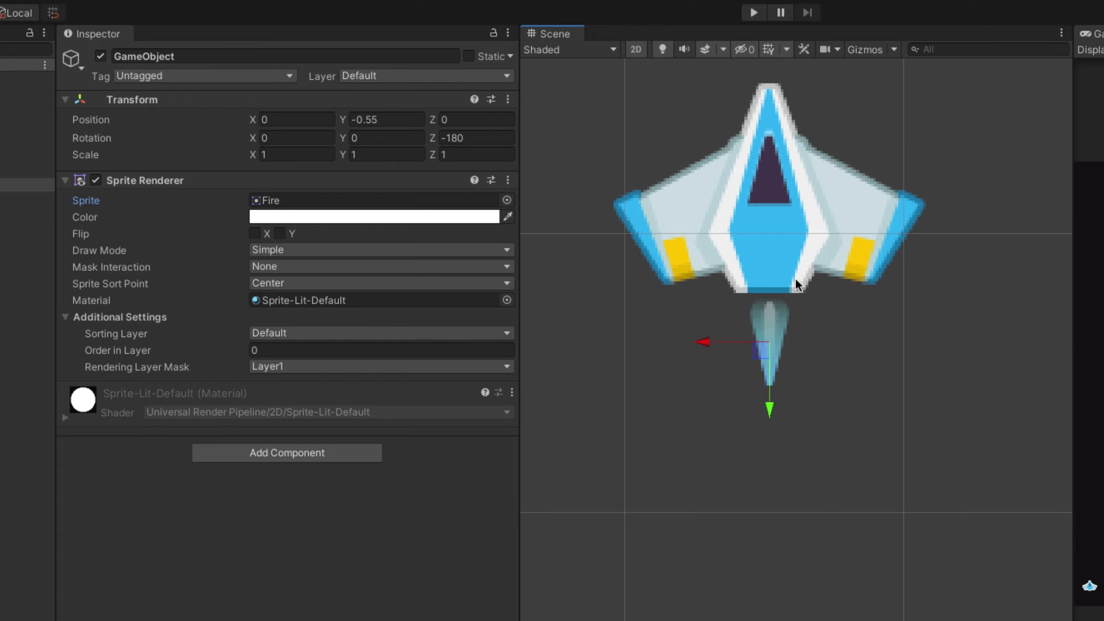
drag(773, 405, 774, 391)
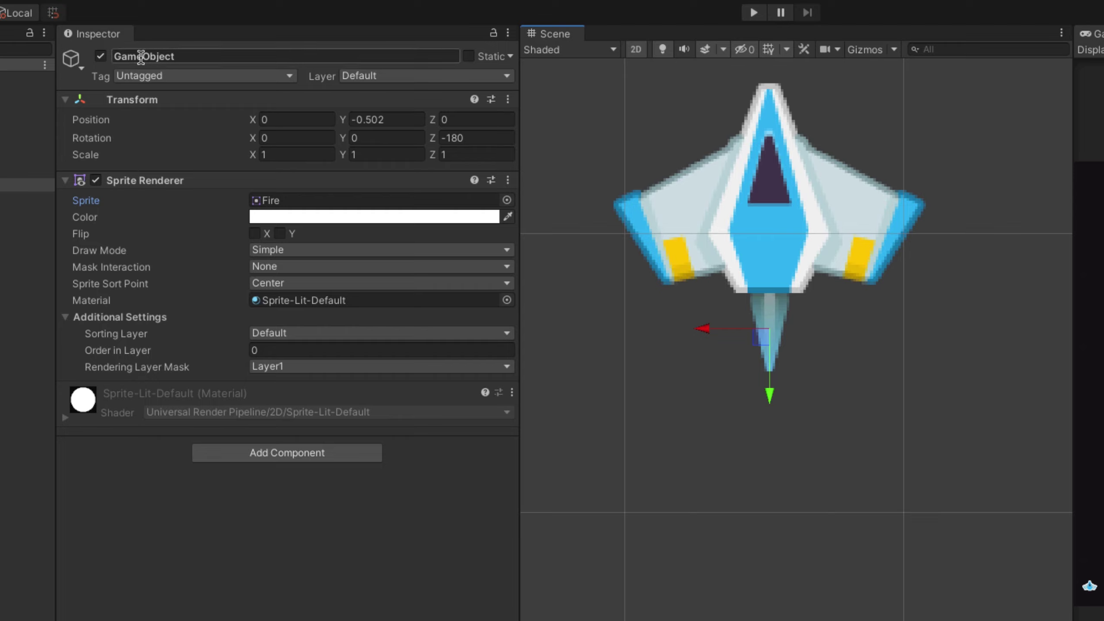
click(207, 56)
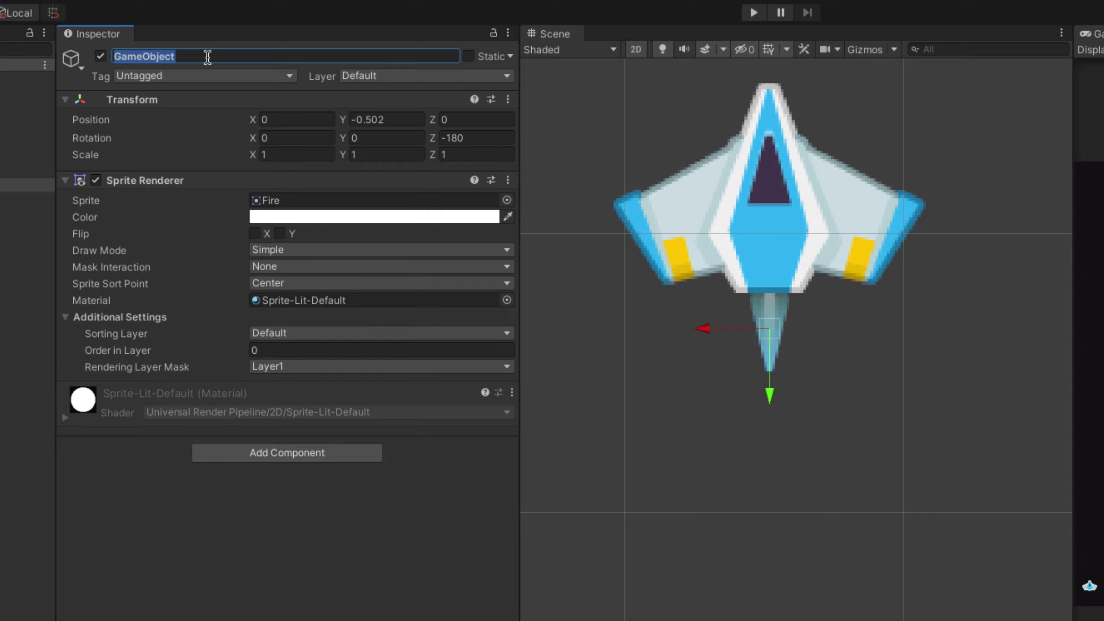
text(Flame)
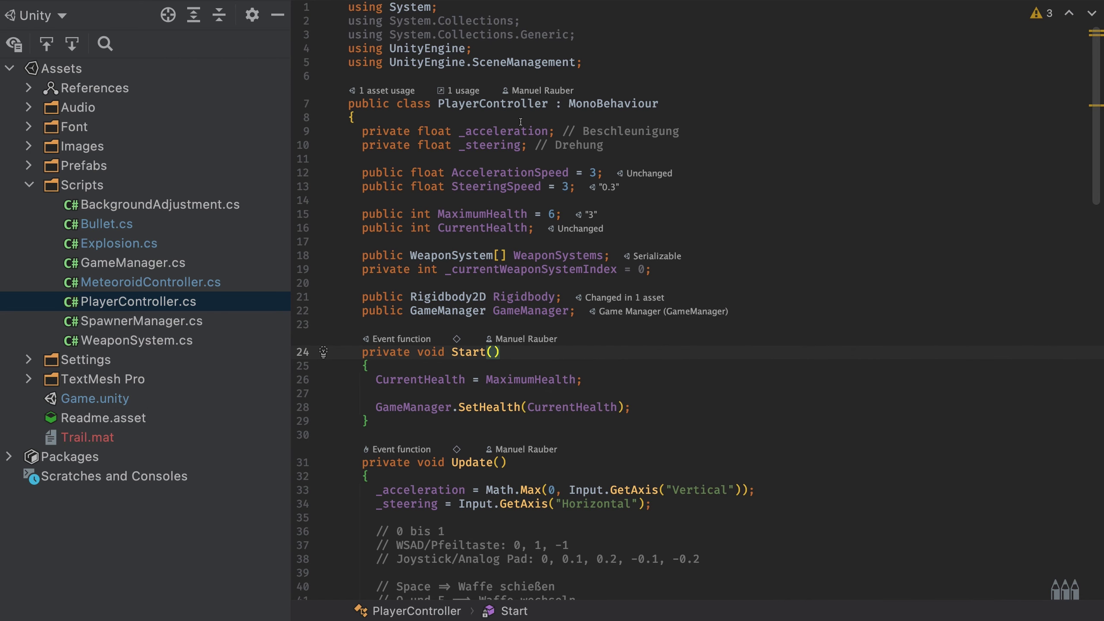
- Add a 'public GameObject Flame;' field to PlayerController after the weapon index field
drag(437, 98, 539, 102)
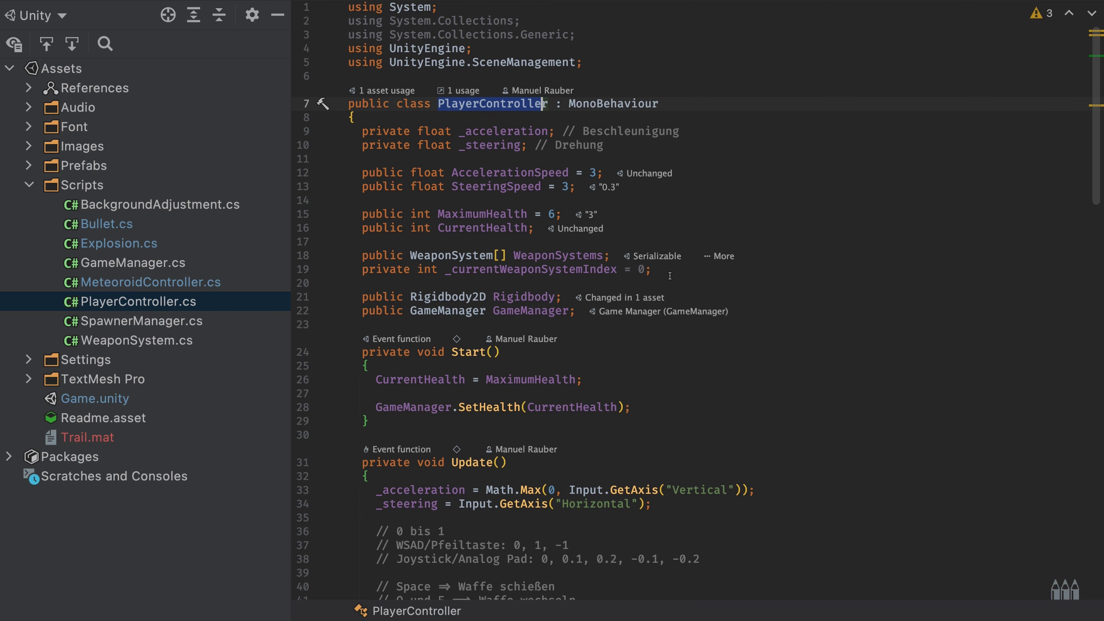
click(687, 272)
key(Return)
key(Return)
text(pub)
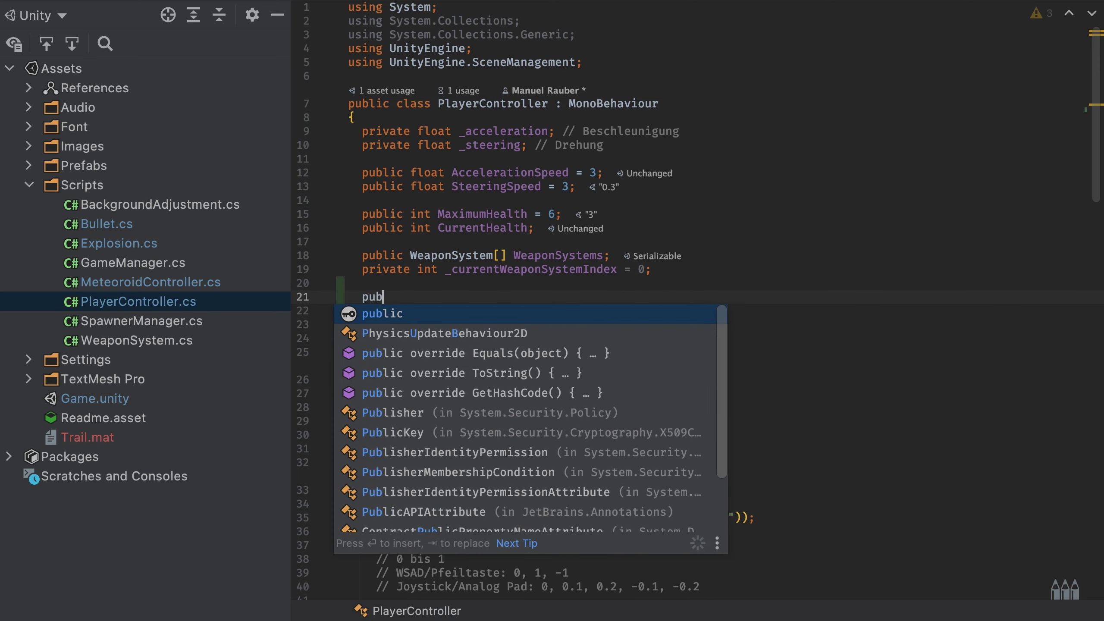
text(lic GameObject )
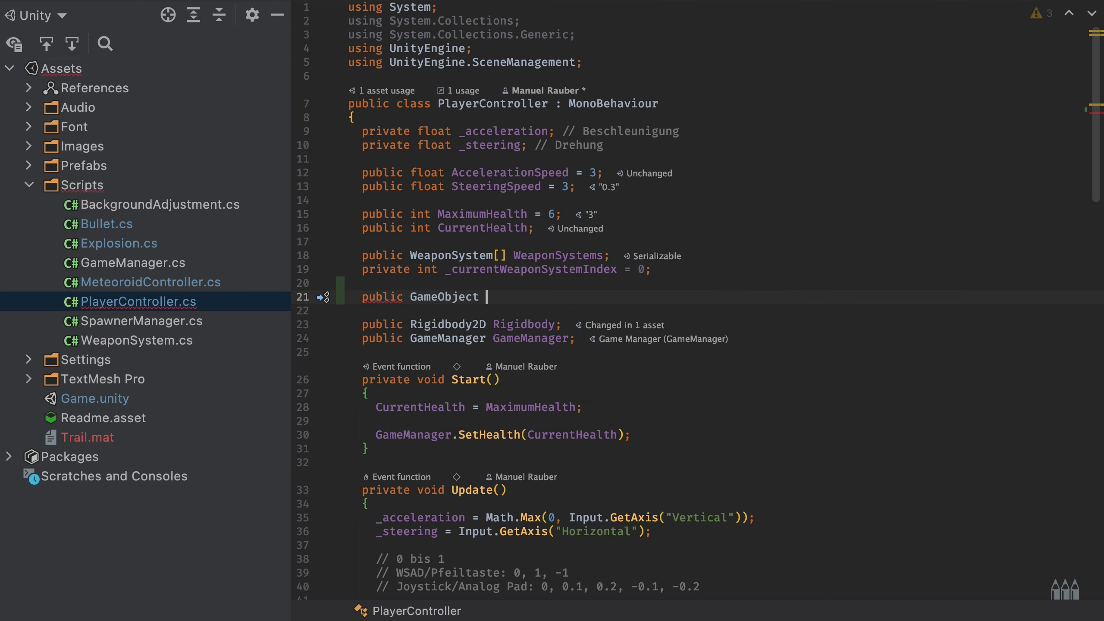
text(Flame;)
- Add 'Flame.SetActive(false);' at the end of Start()
scroll(667, 292, down, 2)
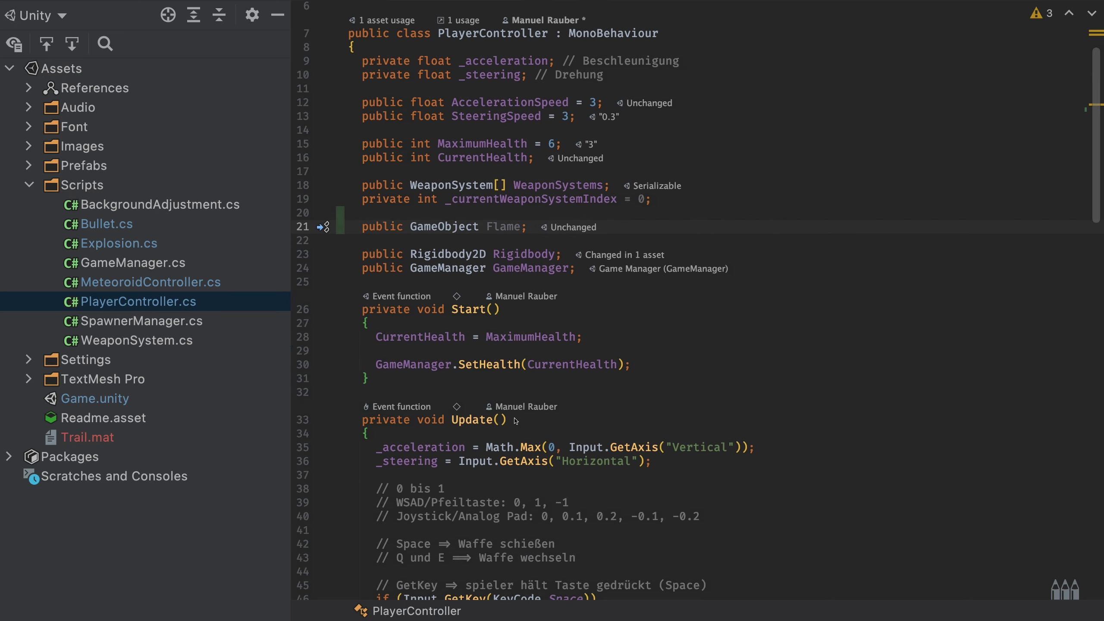
scroll(566, 277, down, 2)
click(661, 283)
key(Return)
key(Return)
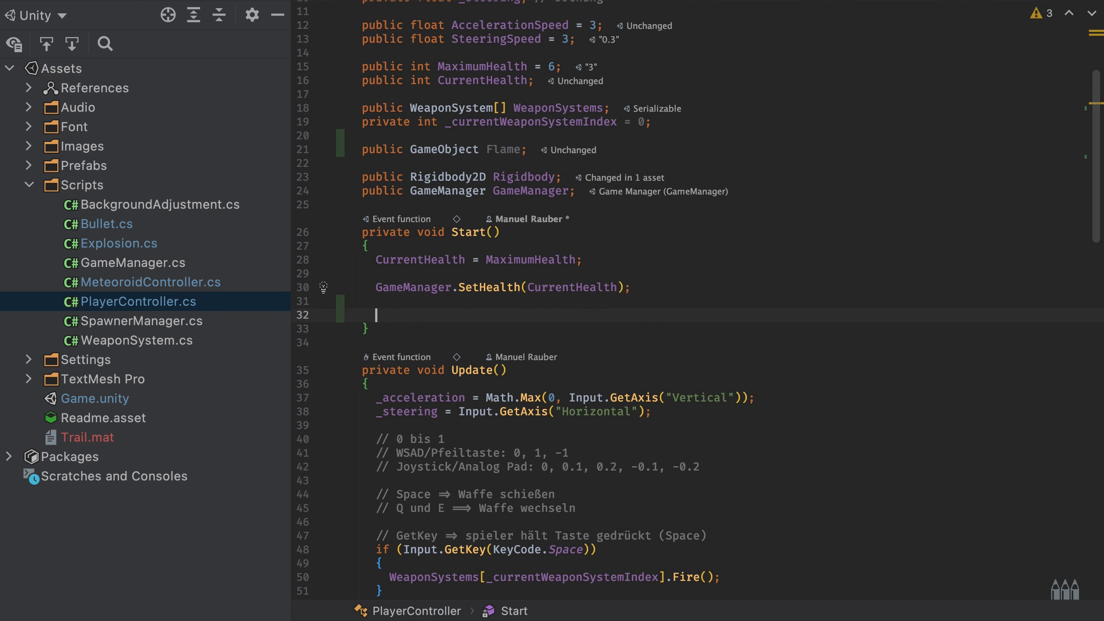
text(Flame.)
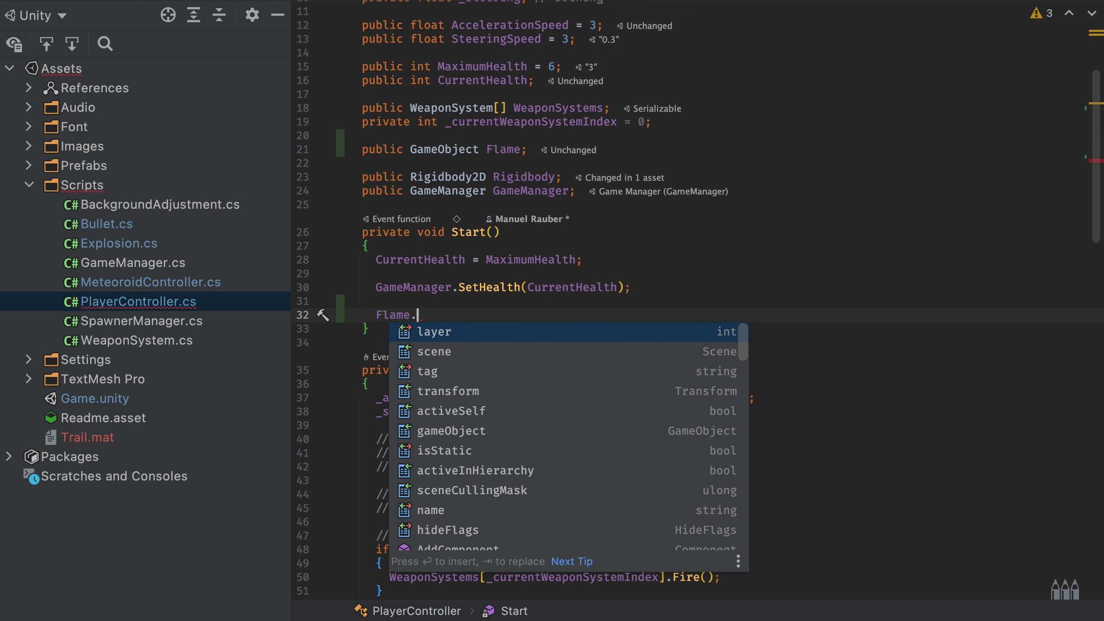
text(Set)
key(Return)
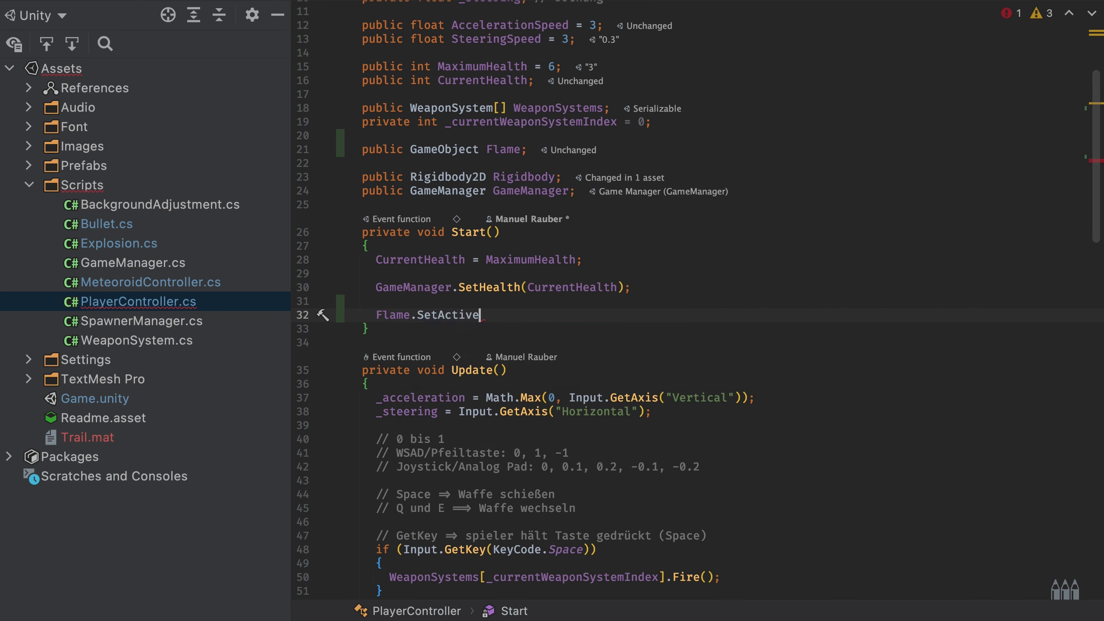
text(fals);)
key(Return)
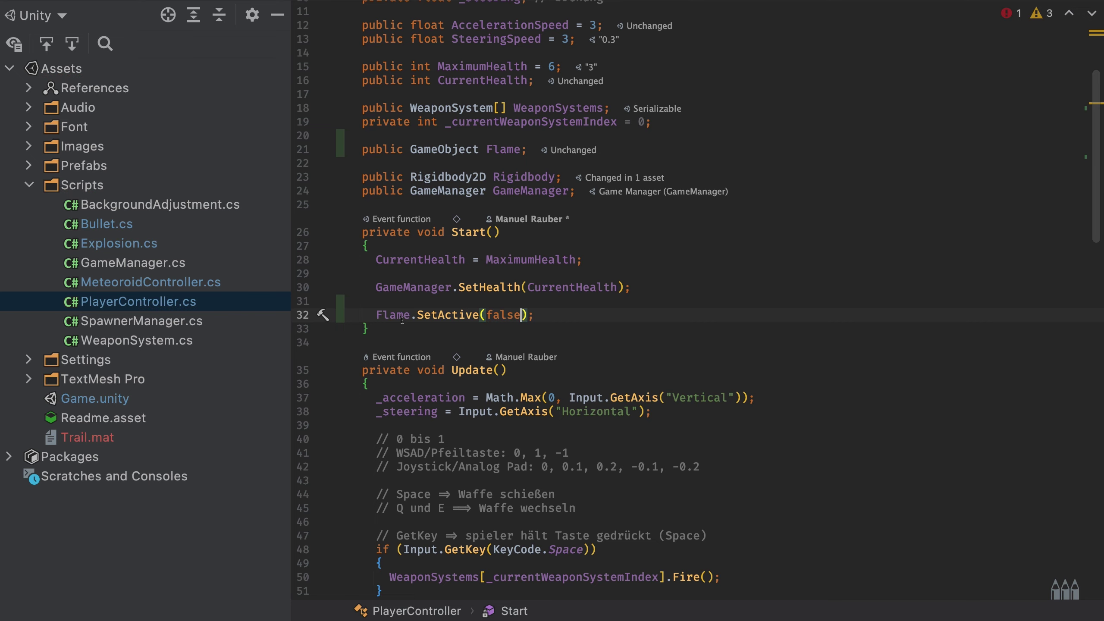
drag(396, 314, 494, 315)
click(550, 313)
scroll(550, 313, down, 6)
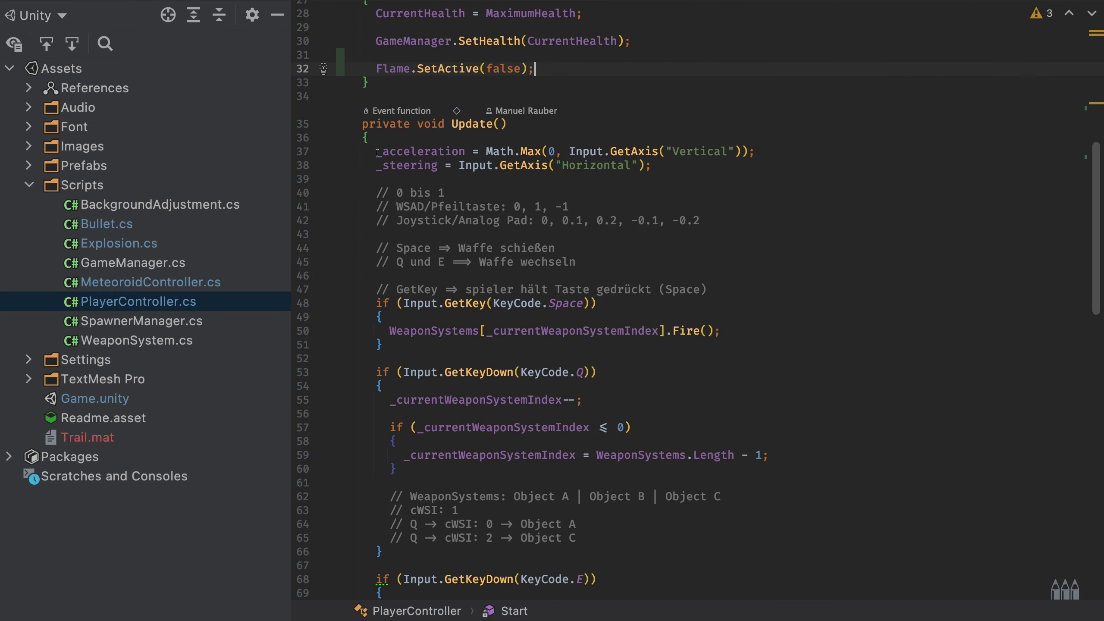
- Add 'Flame.SetActive(_acceleration > 0);' below the steering line in Update()
drag(377, 152, 466, 150)
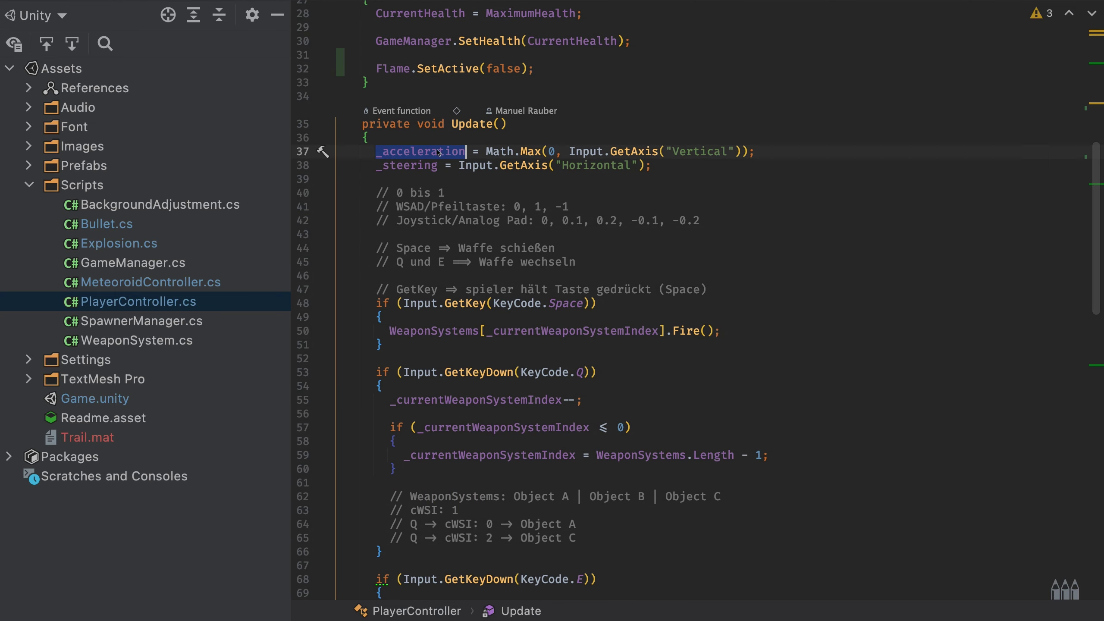
click(656, 166)
key(Return)
key(Return)
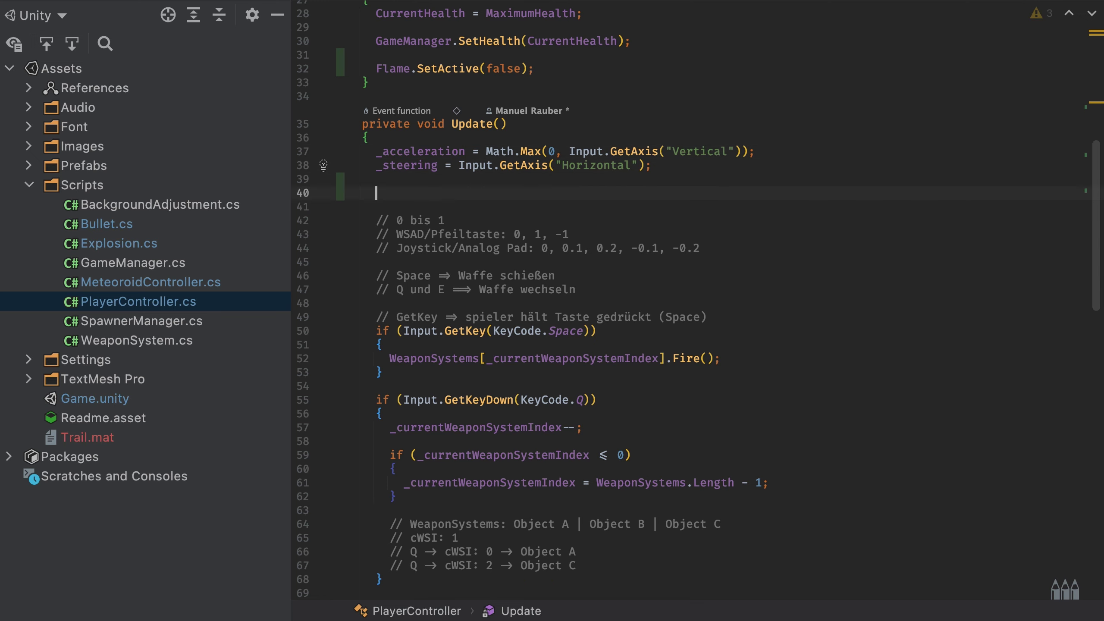
text(Flame.Set)
key(Return)
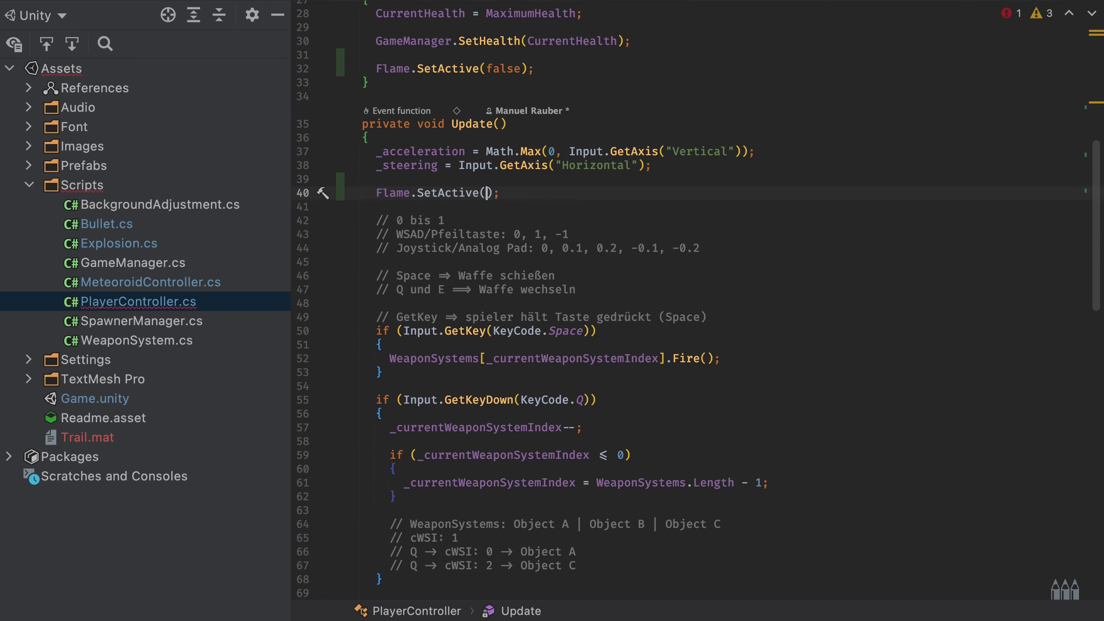
text(_ac)
key(Return)
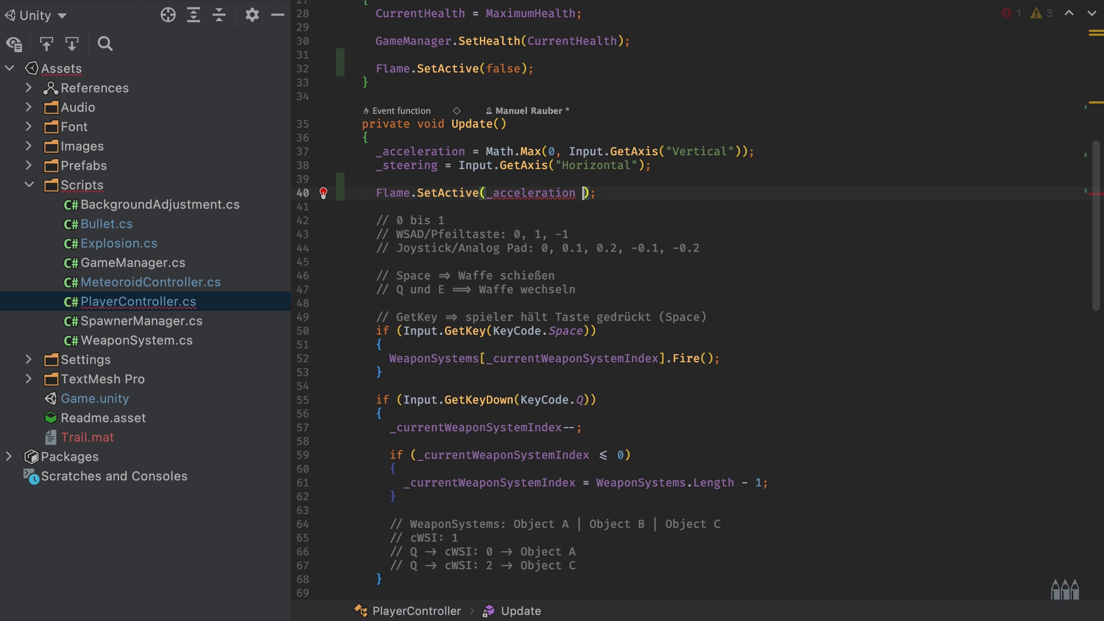
text(> 0)
drag(498, 192, 542, 197)
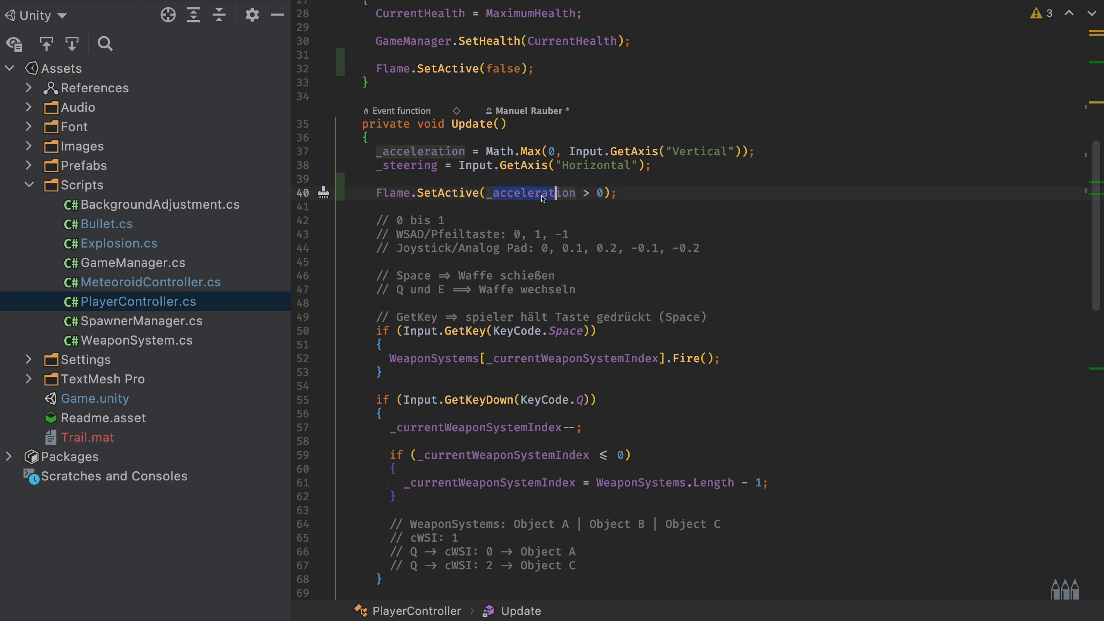
drag(409, 165, 501, 165)
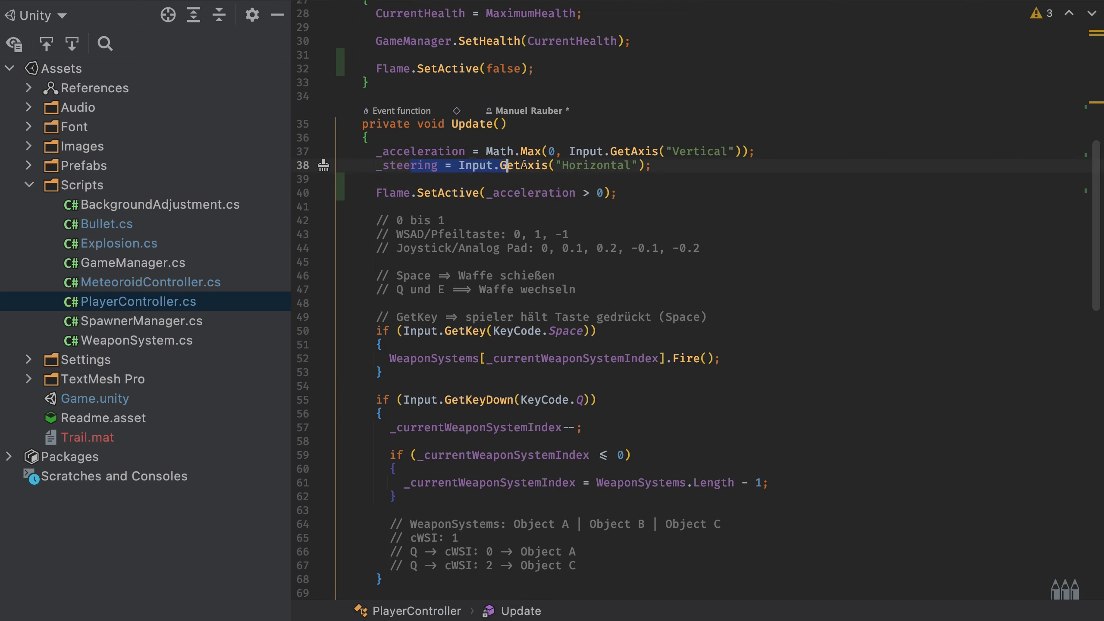
mouse_move(526, 164)
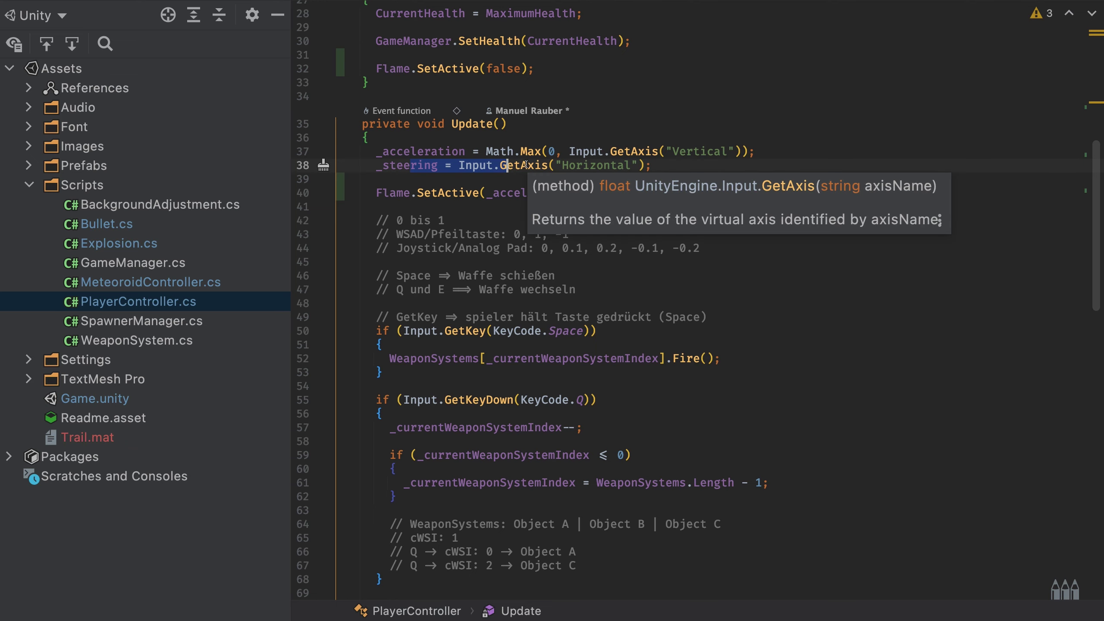
click(500, 177)
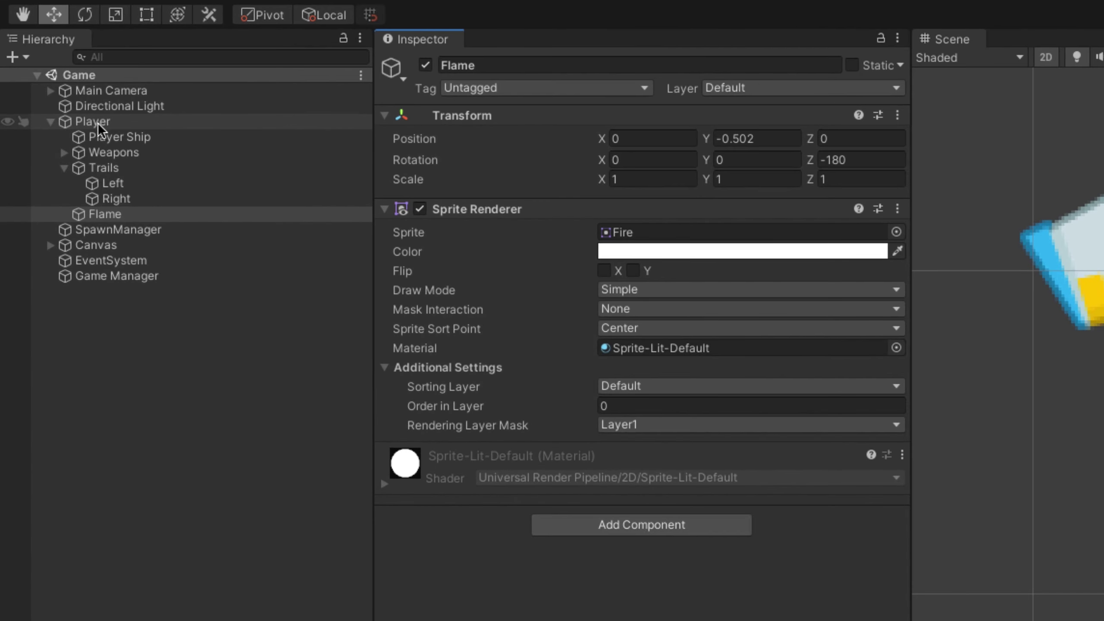
- Assign the Flame child object to the Player Controller's Flame slot, then enter Play mode
click(78, 104)
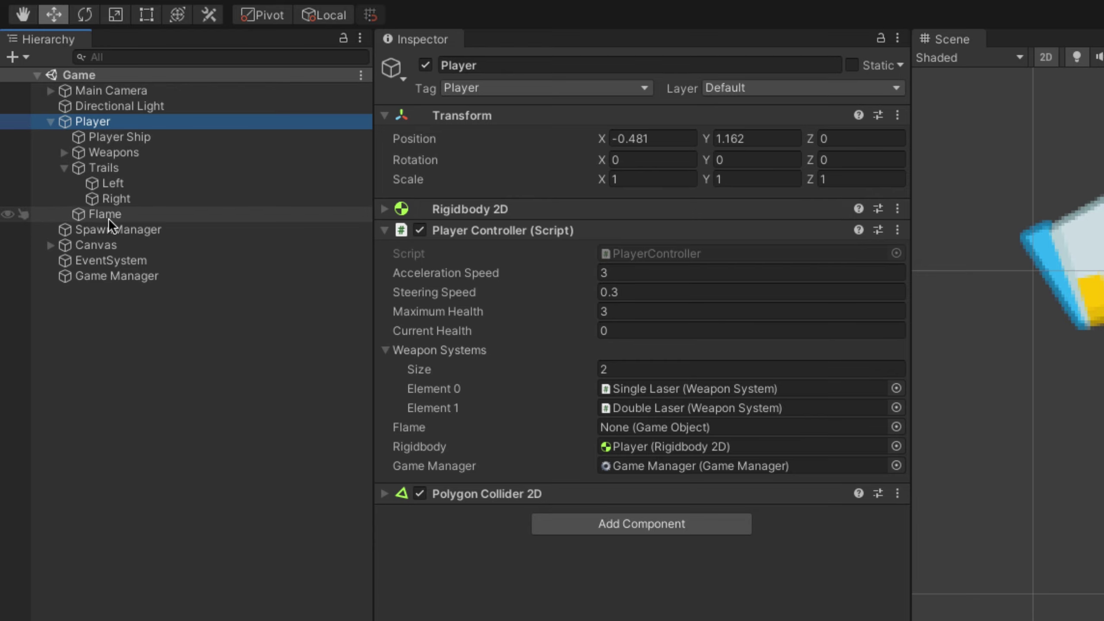
mouse_move(103, 214)
mouse_down()
mouse_move(483, 444)
mouse_move(705, 427)
mouse_up()
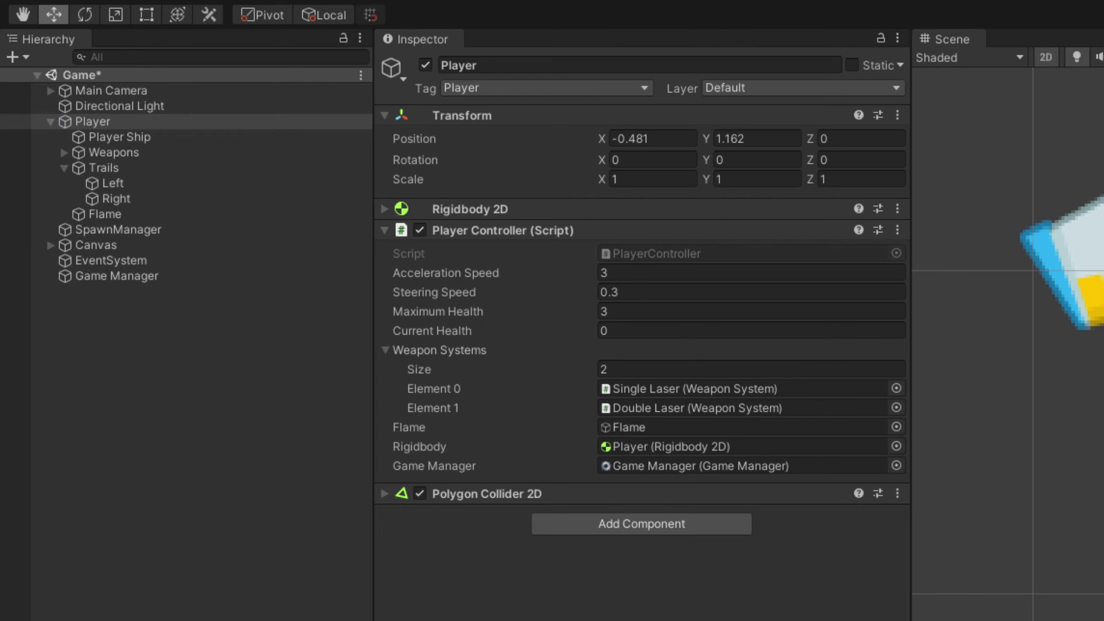
key(ctrl+p)
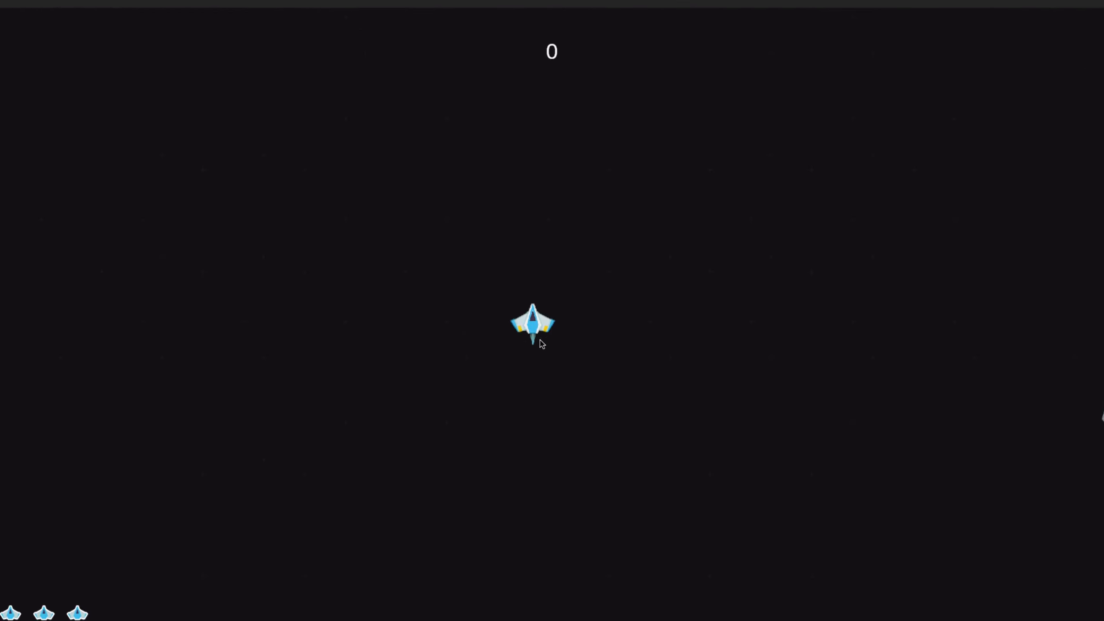
key(Up)
key(Right)
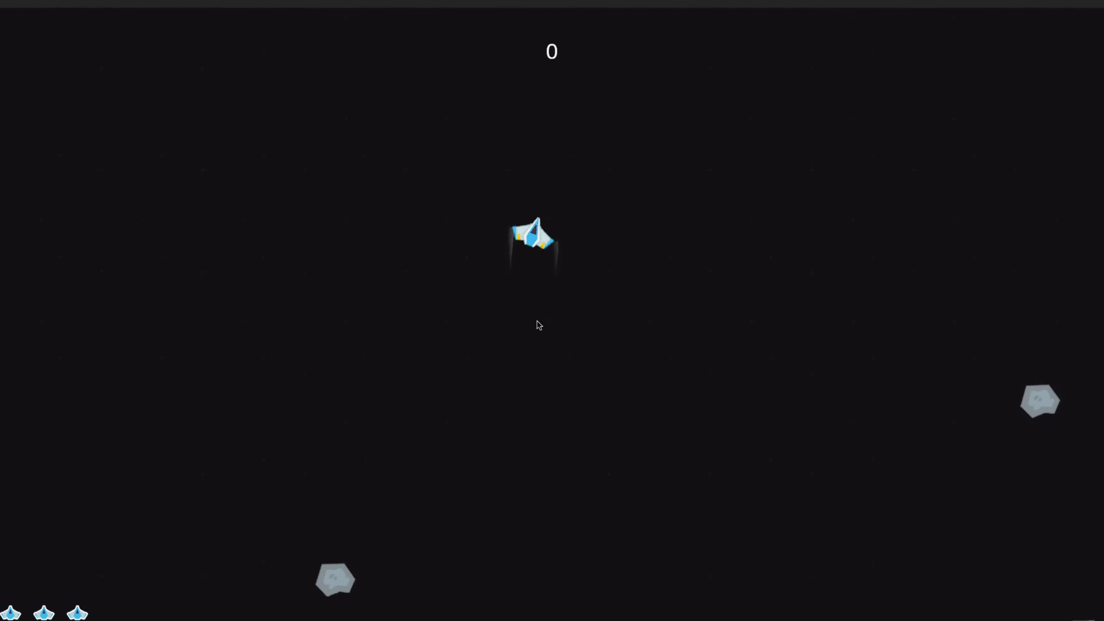
key(Up)
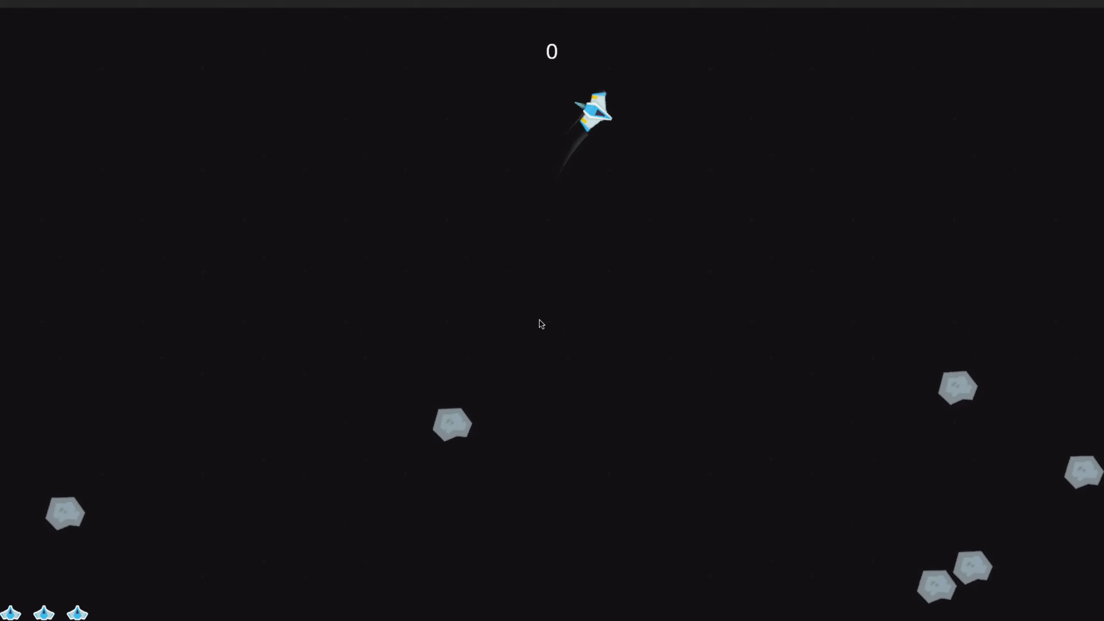
key(Right)
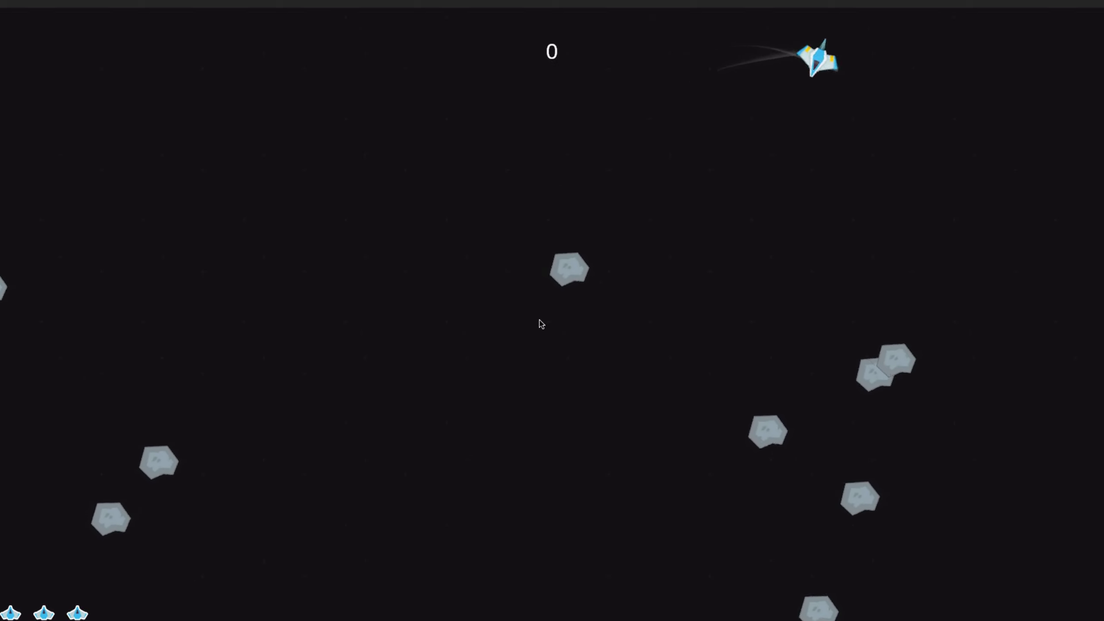
key(ctrl+p)
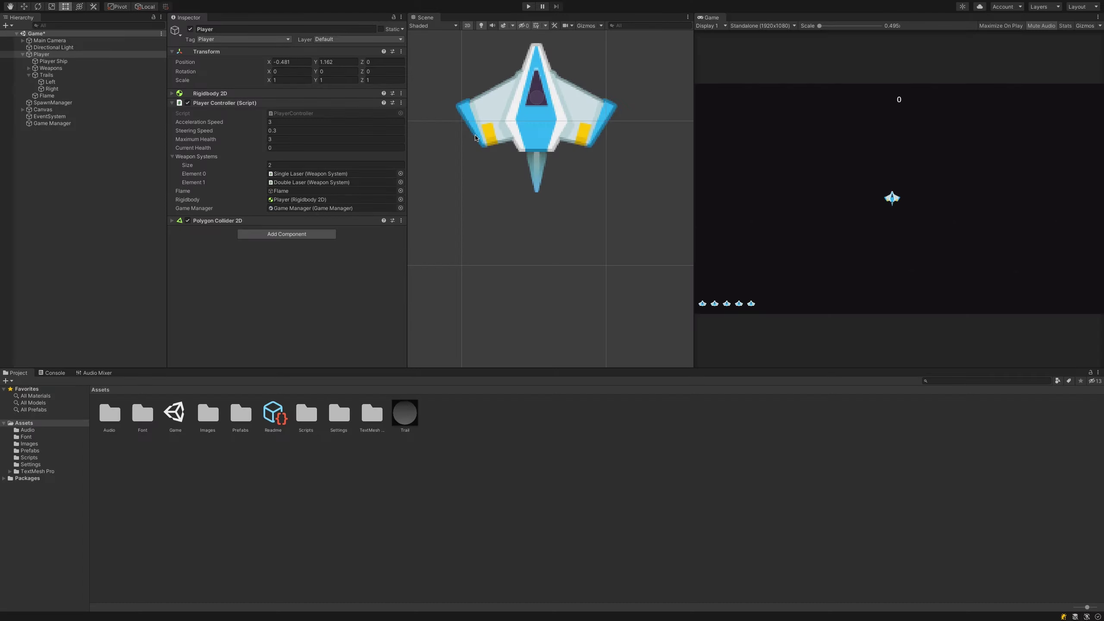
middle_drag(479, 127, 485, 209)
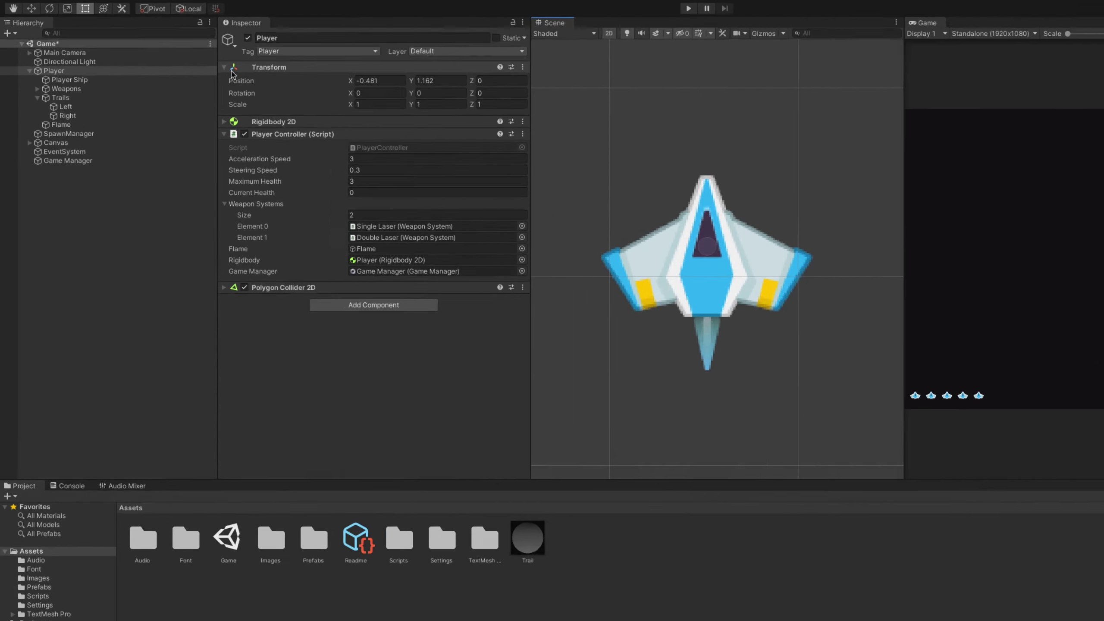
- Create an empty child GameObject under Player
click(53, 56)
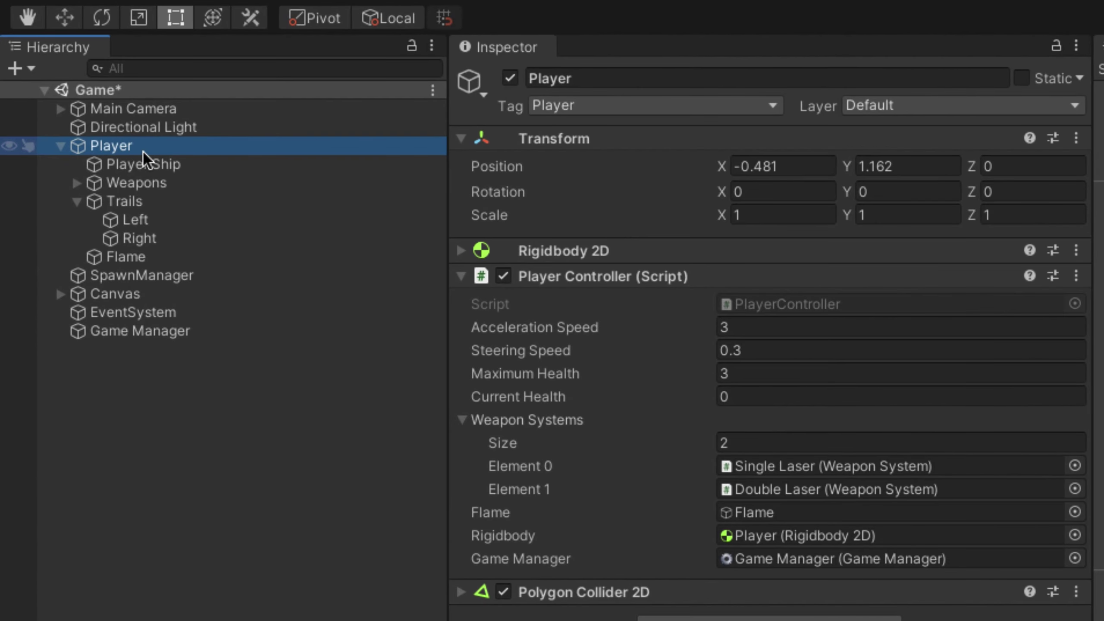
right_click(143, 151)
click(198, 406)
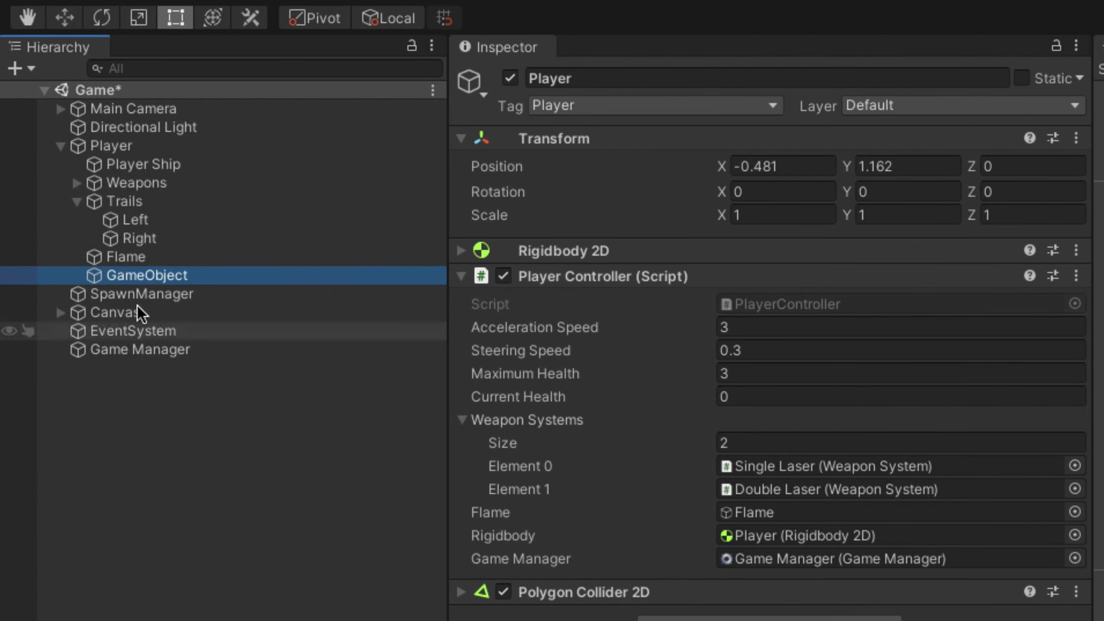
- Name the new object 'Player Ship Damage Overlay' and start adding a sprite component
click(657, 79)
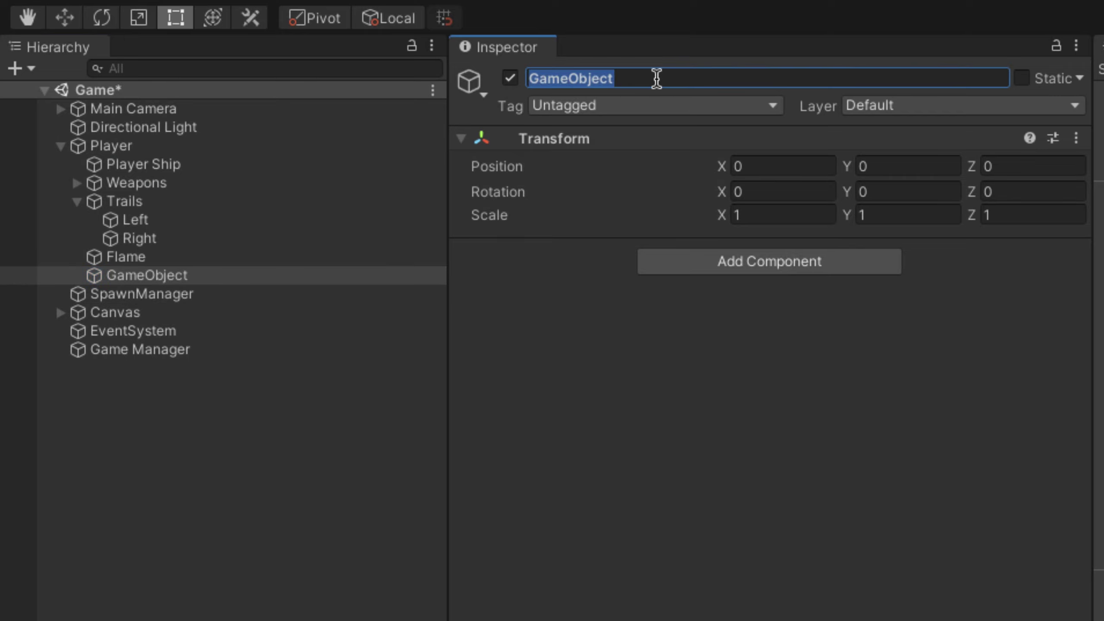
text(Player Shop)
key(BackSpace)
key(BackSpace)
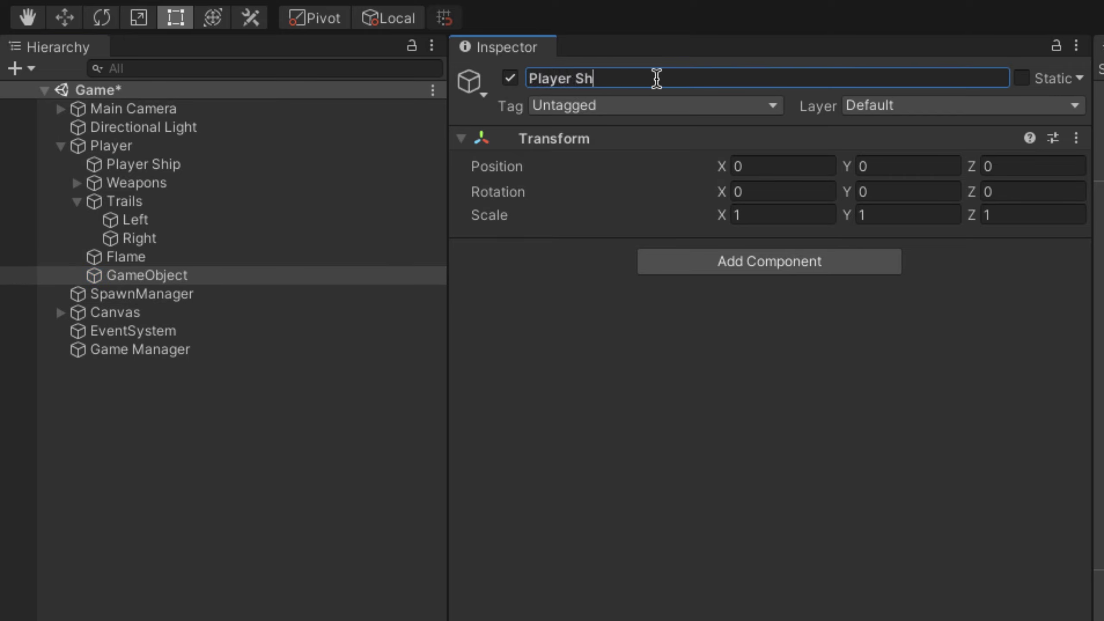
text(ip Damage Overlay)
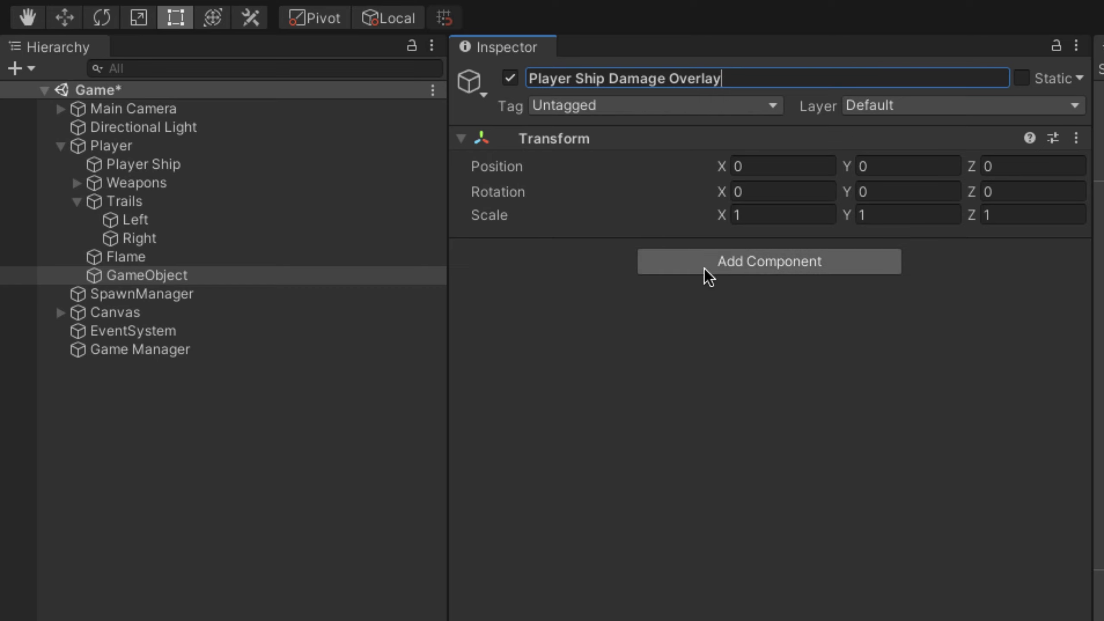
click(746, 271)
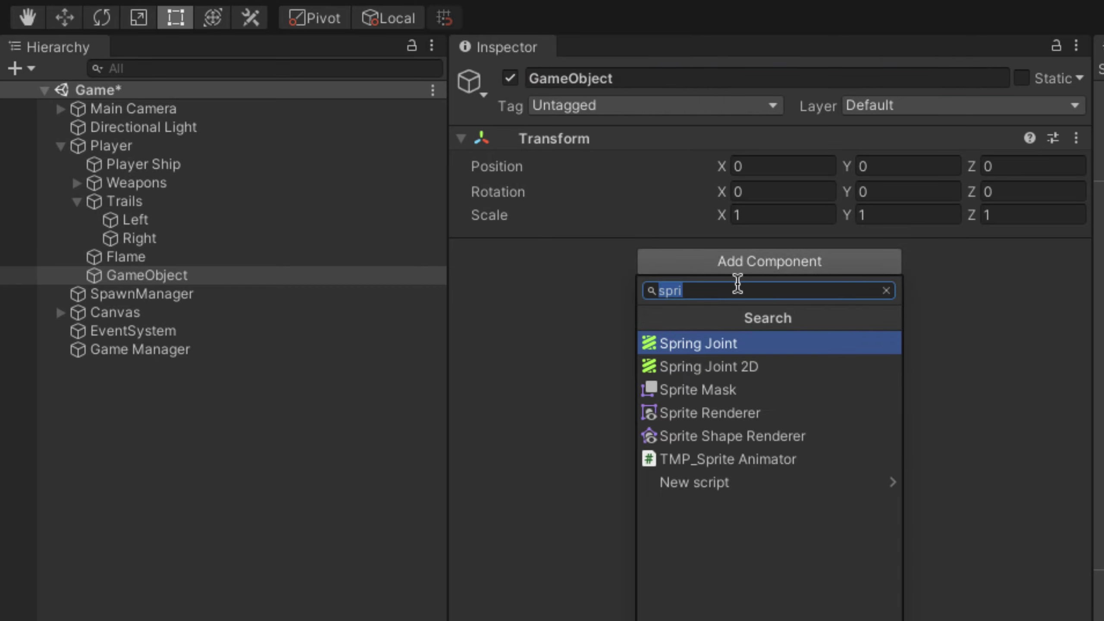
- Add a Sprite Renderer to the new object and assign it the Ship Damage 2 sprite
key(Down)
key(Down)
key(Down)
key(Return)
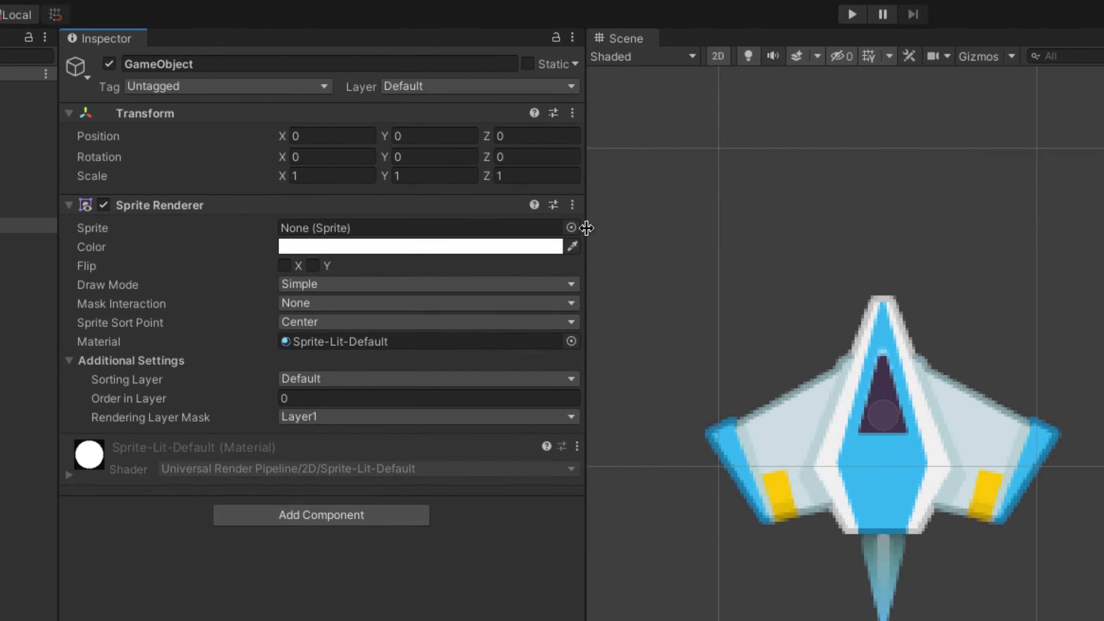
click(571, 226)
scroll(714, 358, down, 2)
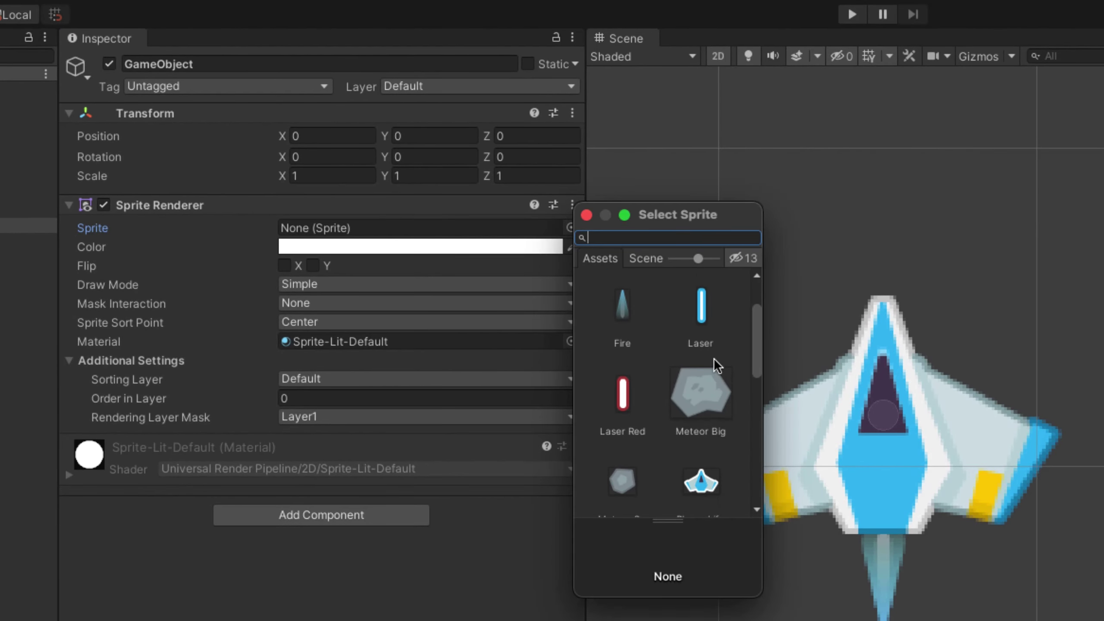
scroll(717, 365, down, 2)
scroll(717, 365, down, 1)
scroll(717, 366, down, 1)
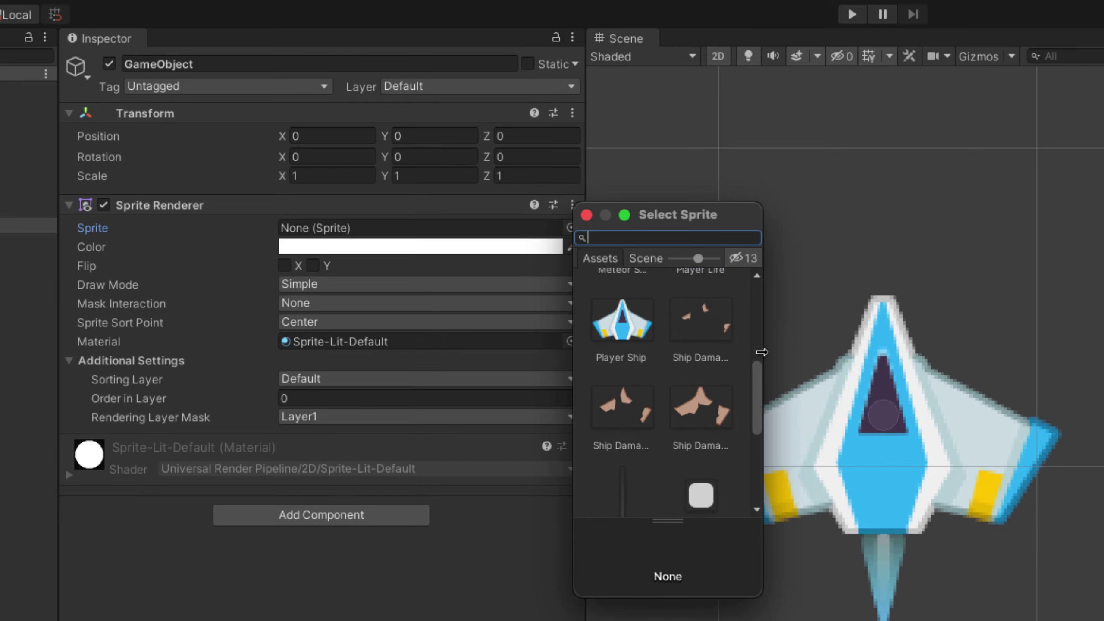
drag(764, 351, 960, 353)
scroll(741, 382, up, 3)
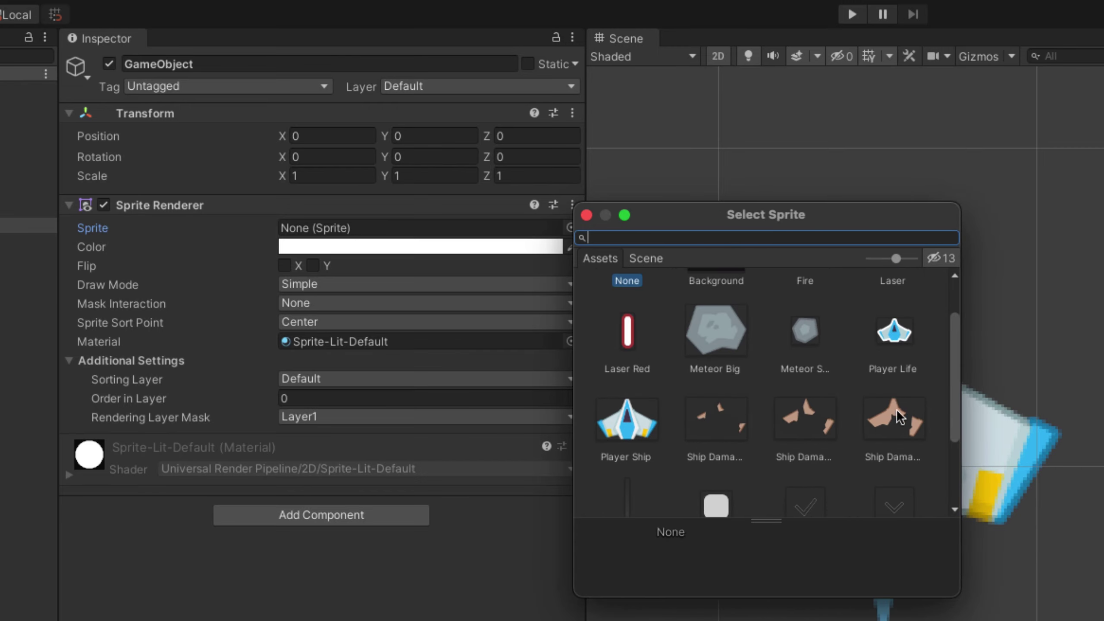
click(807, 421)
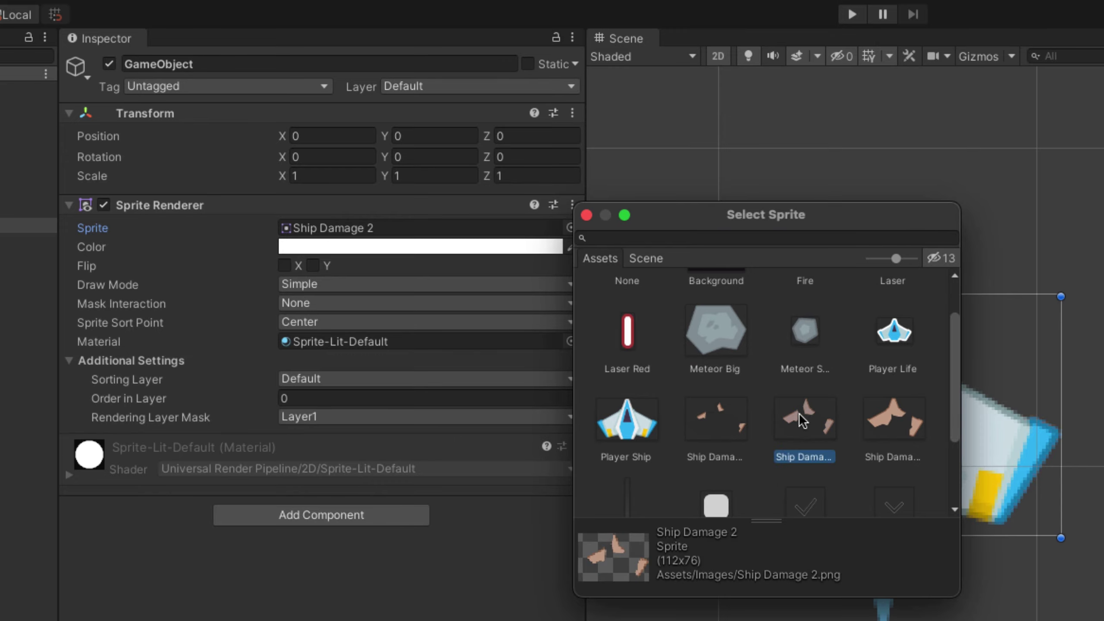
double_click(807, 413)
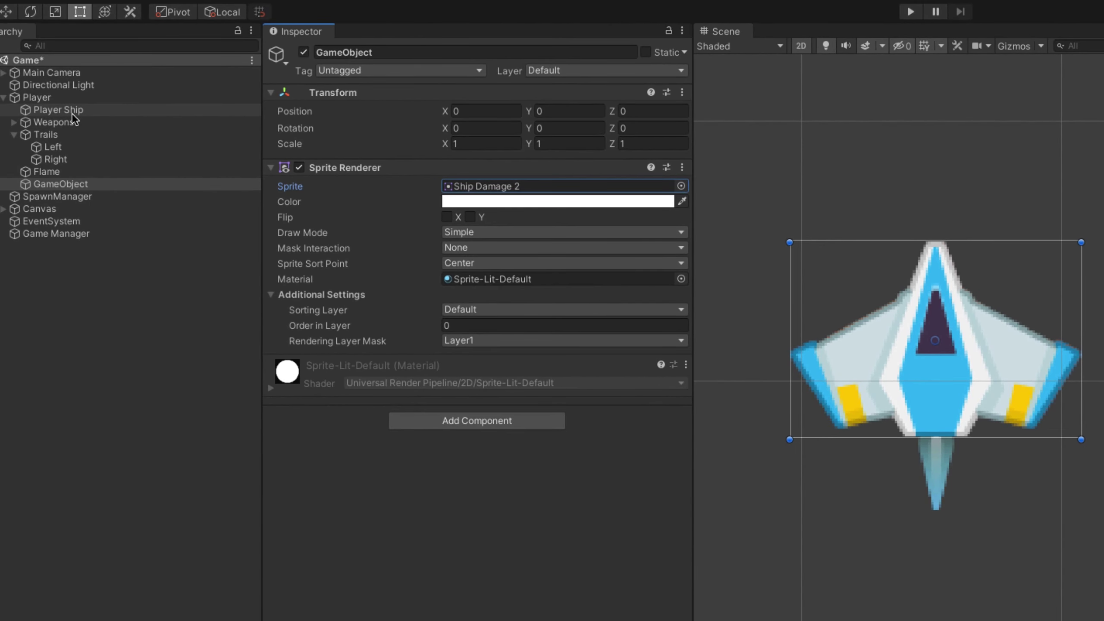
- Set the overlay's Order in Layer to 1, above the ship, and clear its sprite
click(72, 113)
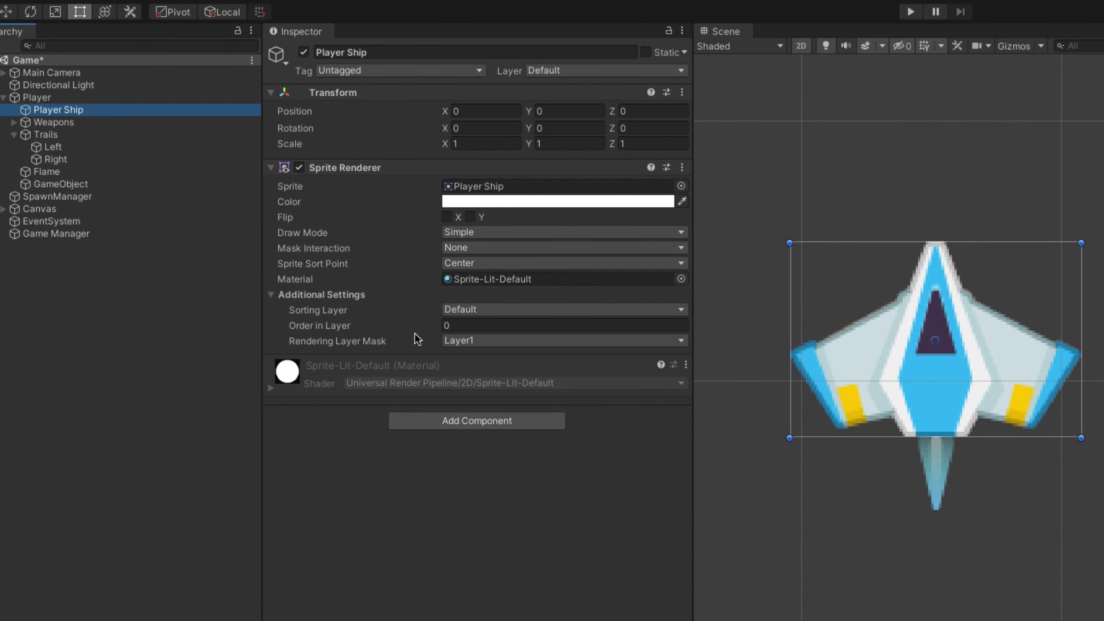
click(82, 186)
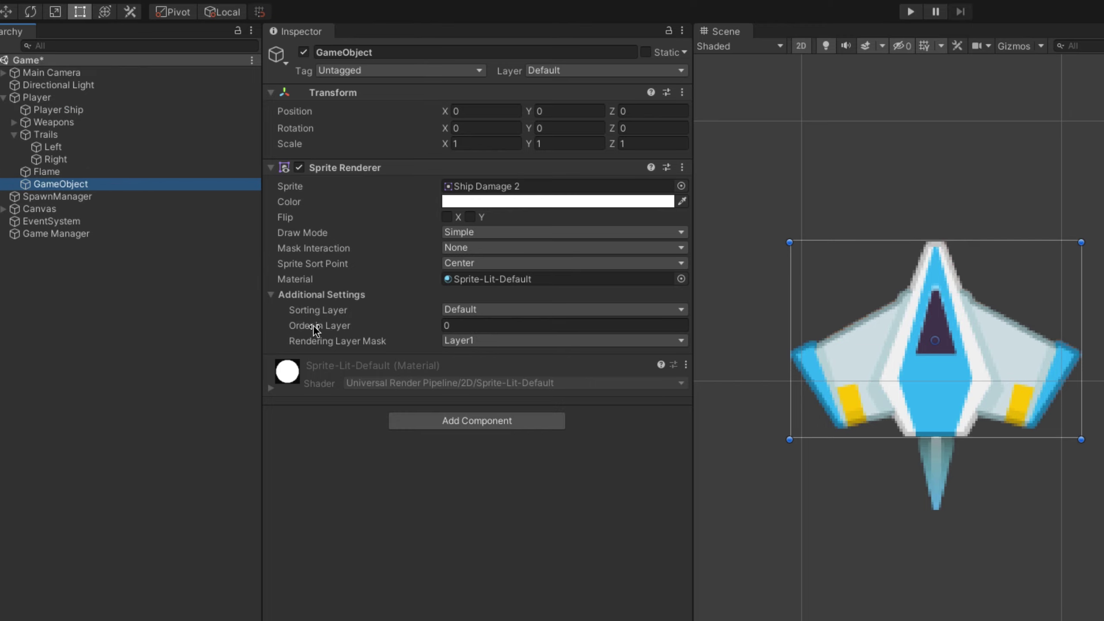
drag(316, 326, 320, 326)
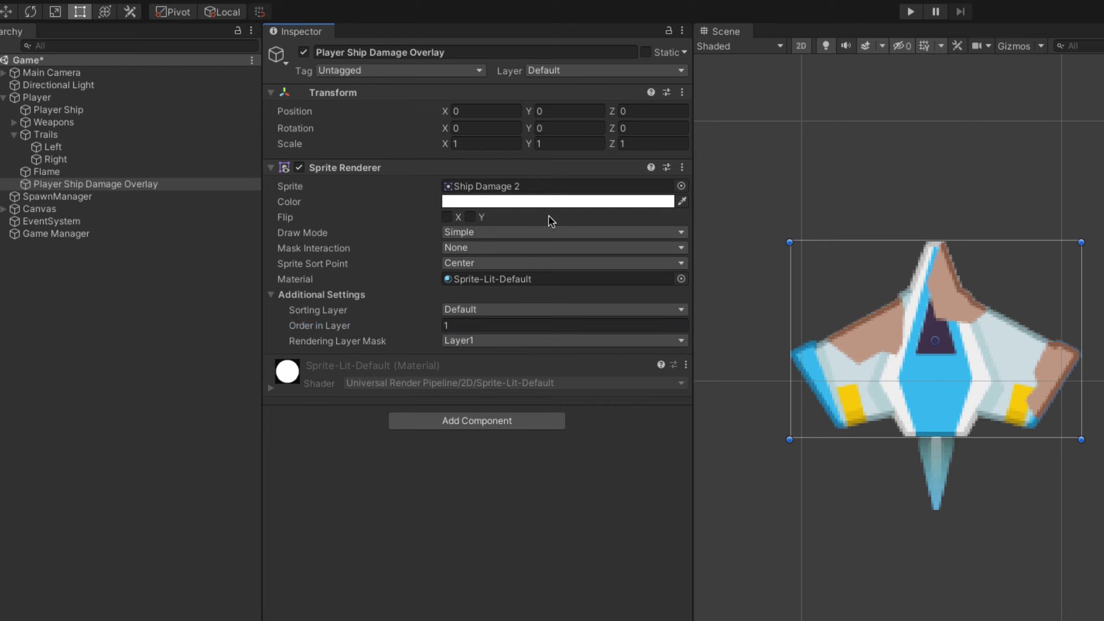
click(501, 185)
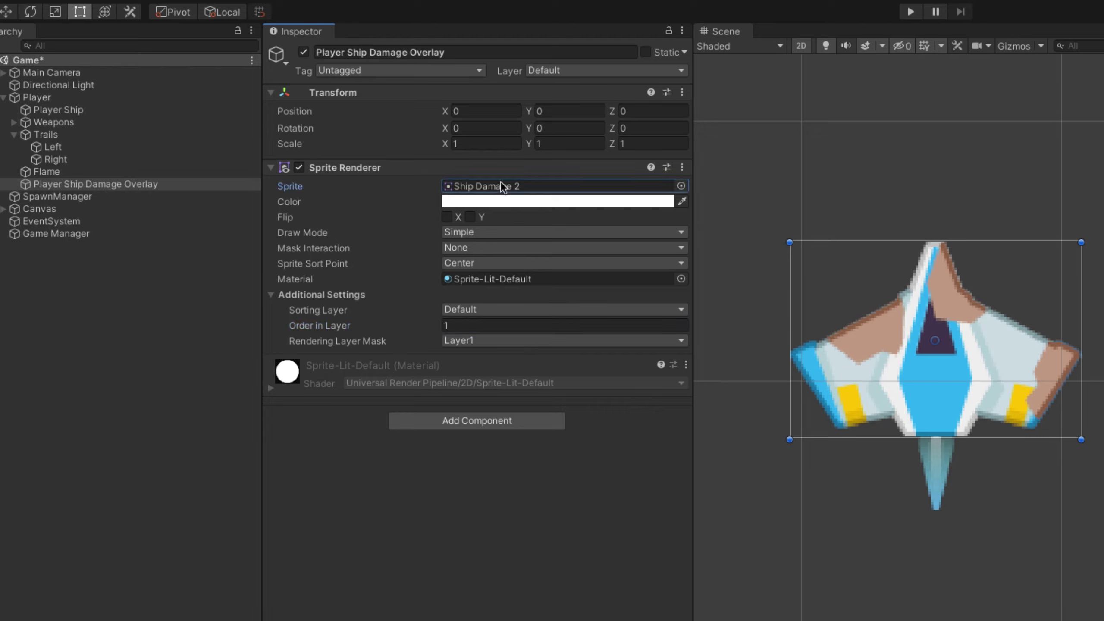
key(Delete)
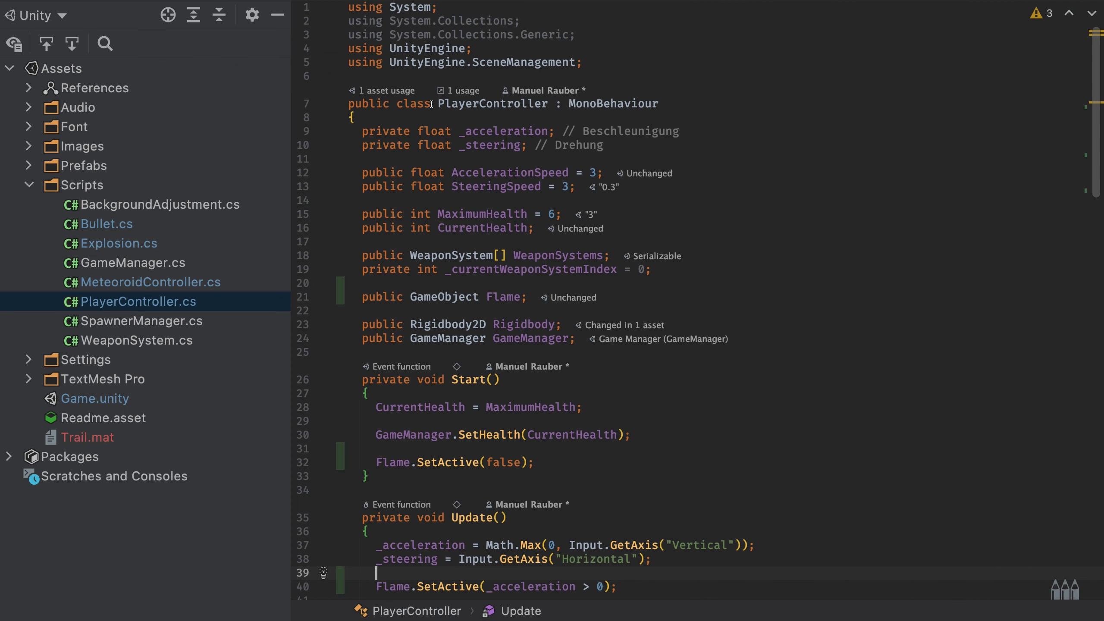
- Add a public SpriteRenderer DamageOverRenderer field below the GameManager field
drag(431, 104, 541, 105)
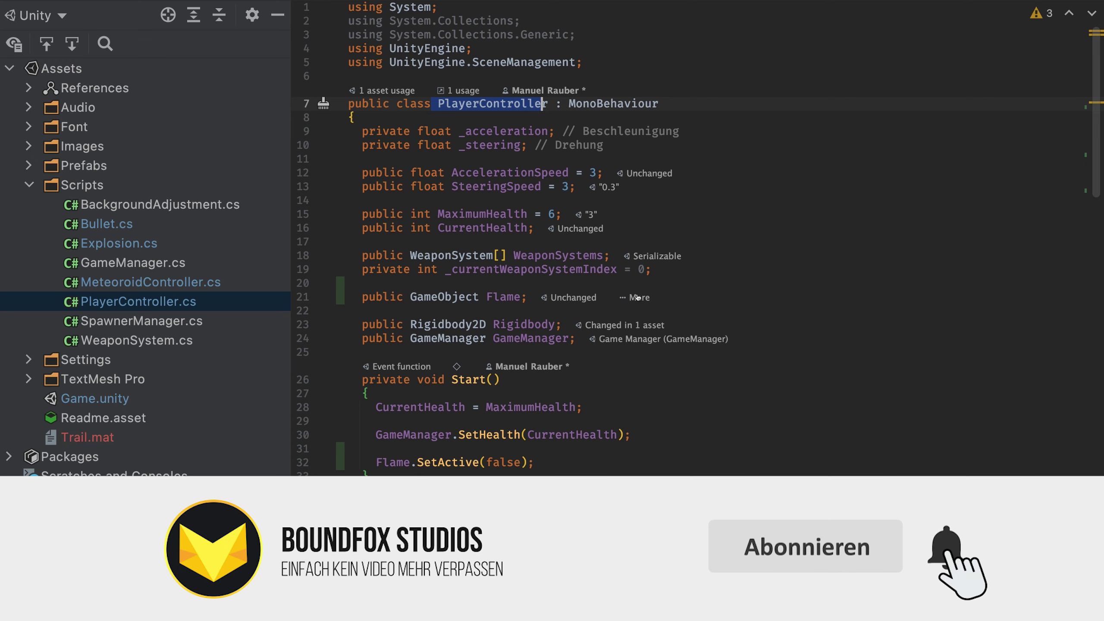
click(637, 297)
click(578, 339)
key(Return)
key(Return)
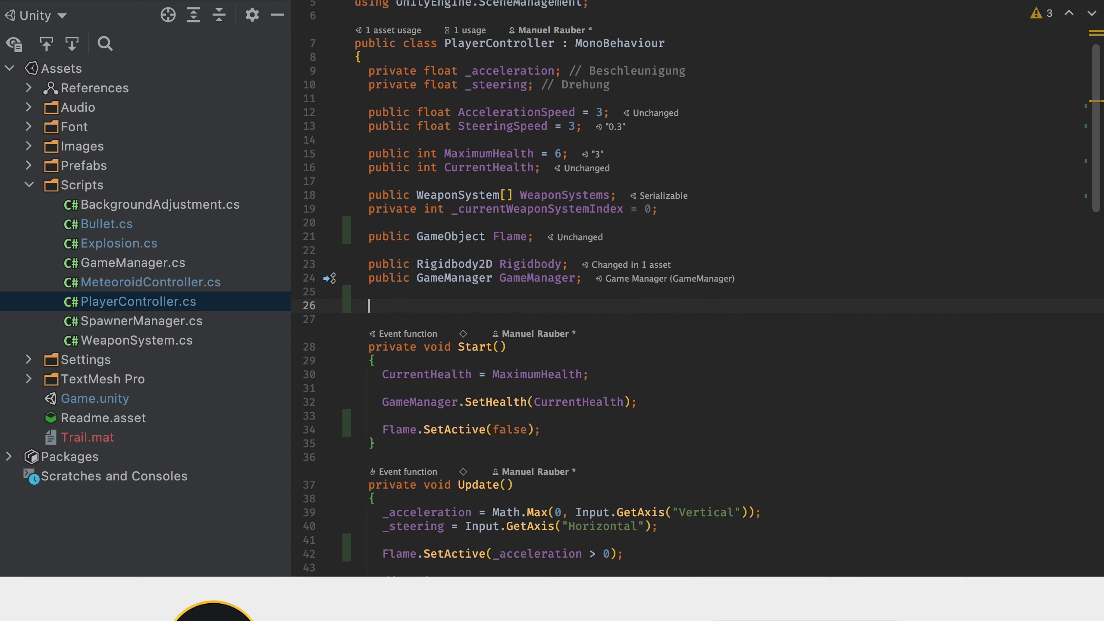
text(publi)
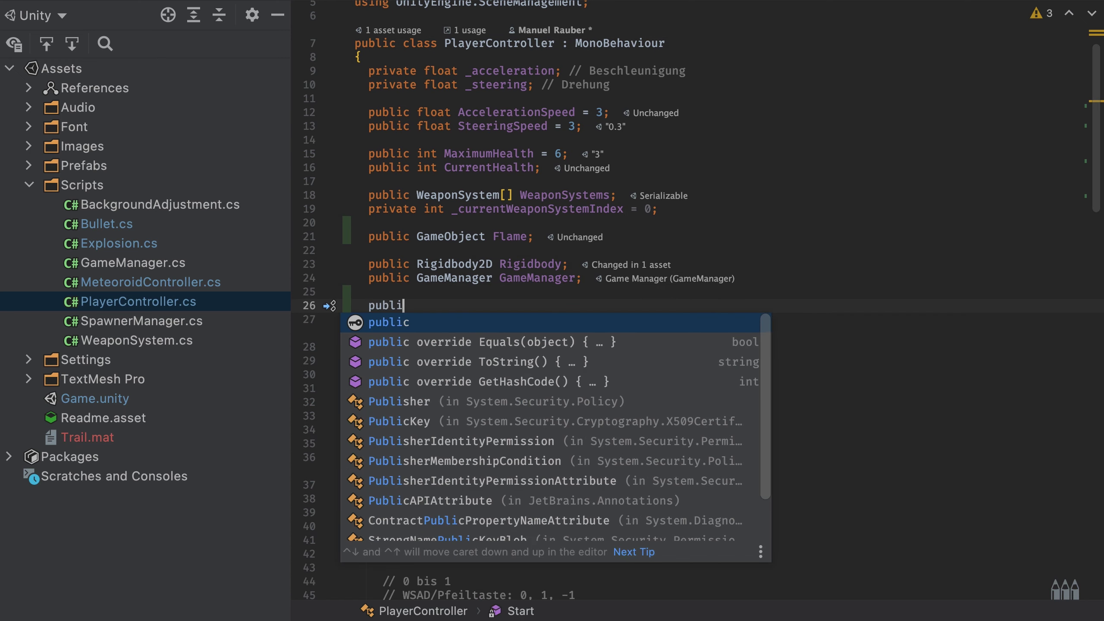
text(c SpriteRE)
key(Return)
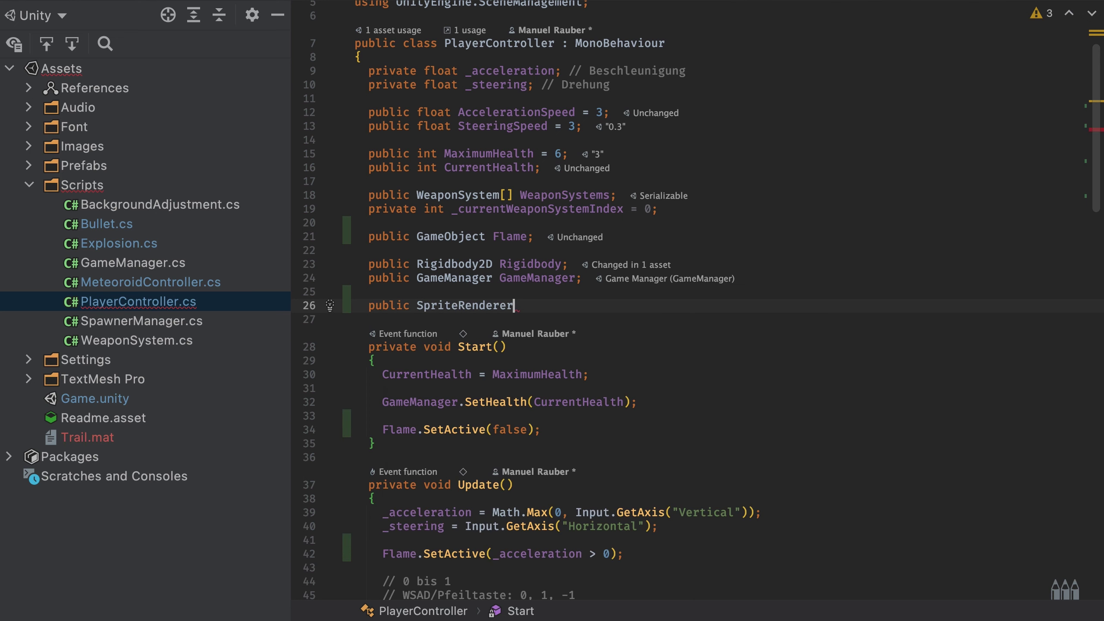
text( DamageOver)
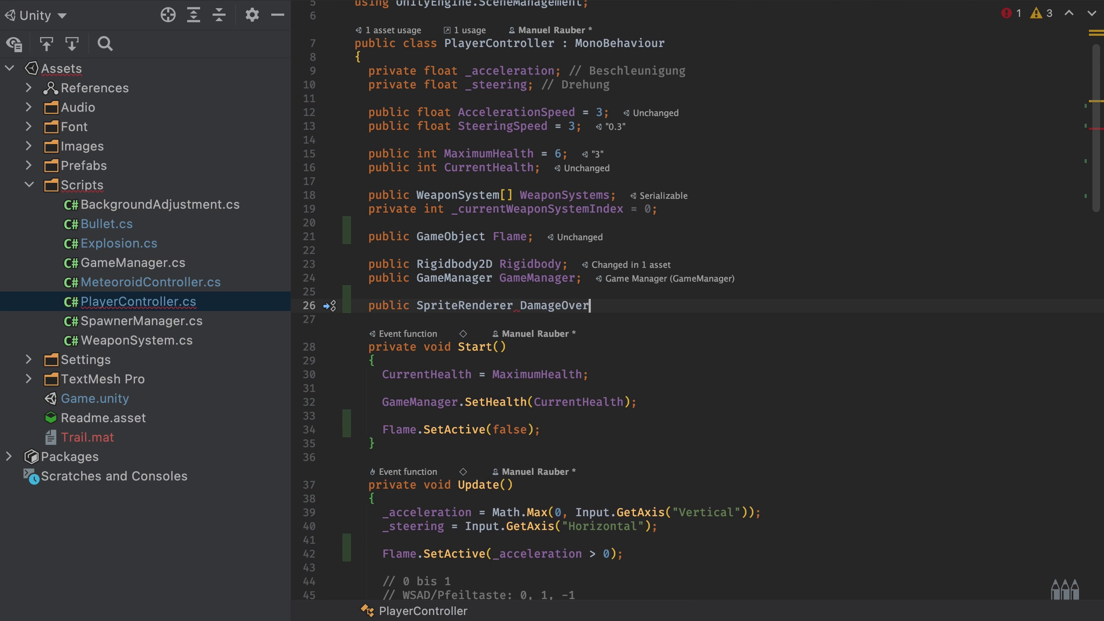
text(Renderer;)
key(Return)
- Add a public Sprite[] DamageOverlays field
text(pbli)
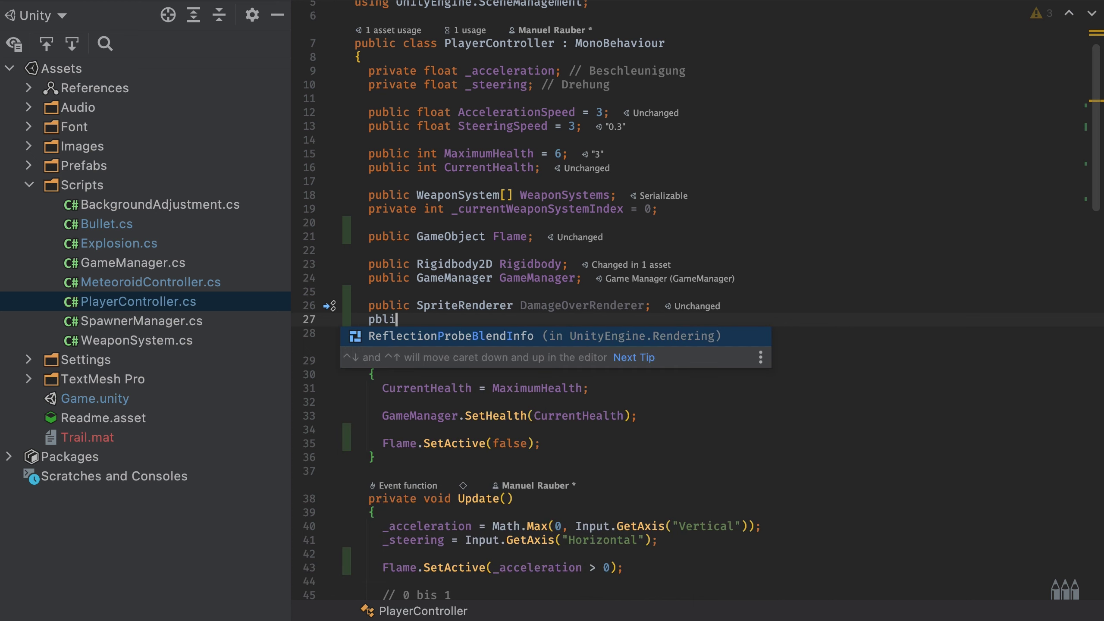
key(BackSpace)
key(BackSpace)
key(BackSpace)
text(ublic Sprite[] D)
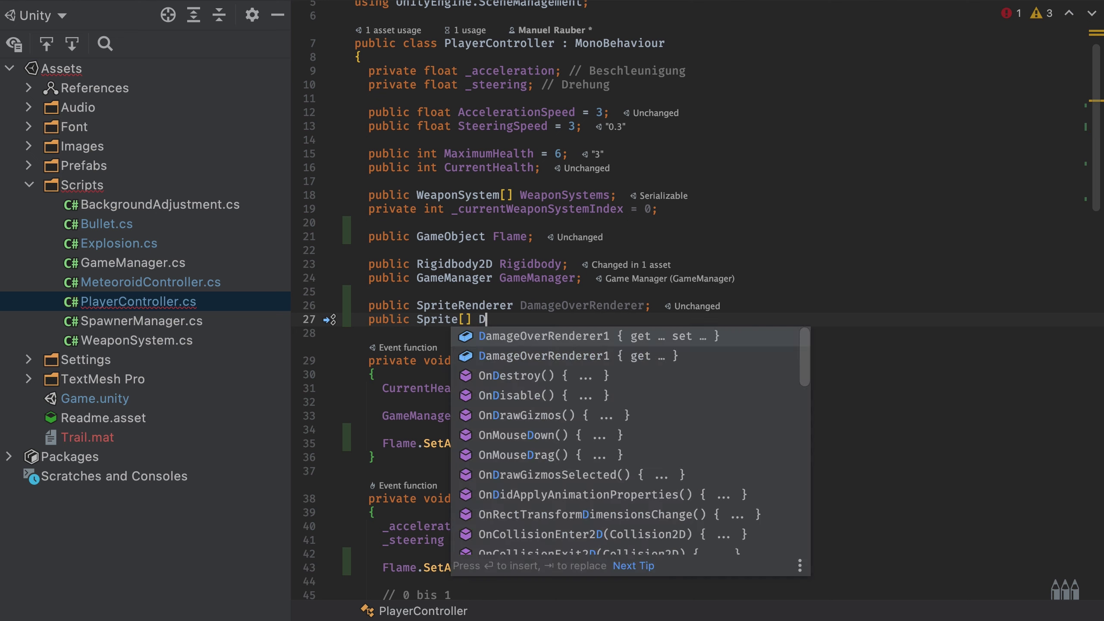
key(Escape)
text(D)
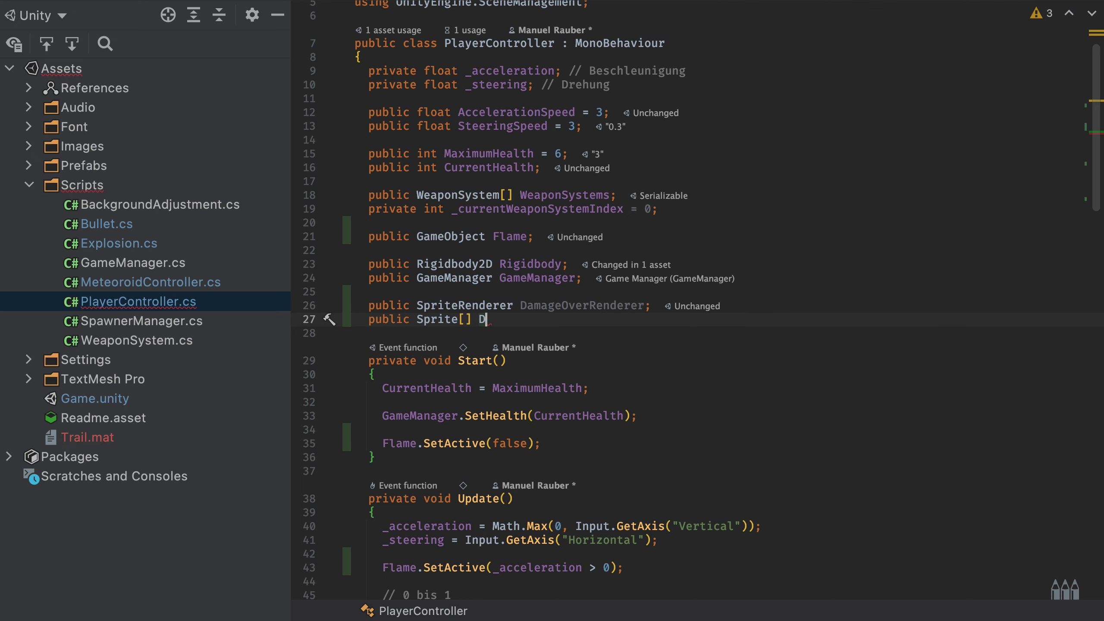
text(amage)
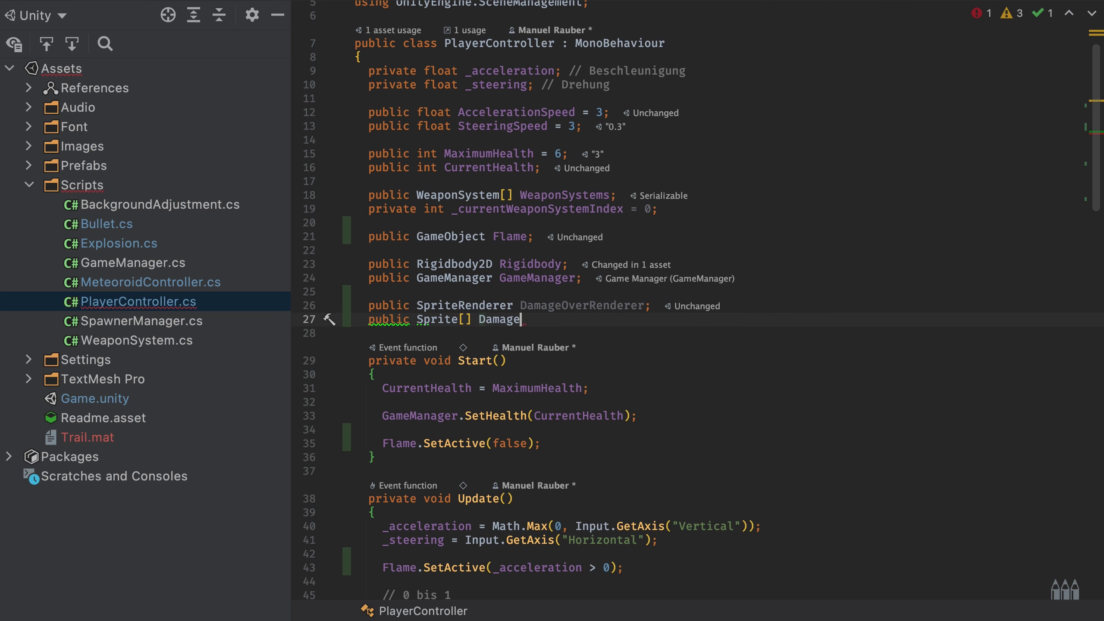
text(Overlays;)
key(Return)
- Begin declaring 'private int _currentDamageOverlay = -1;' on the next line
text(print)
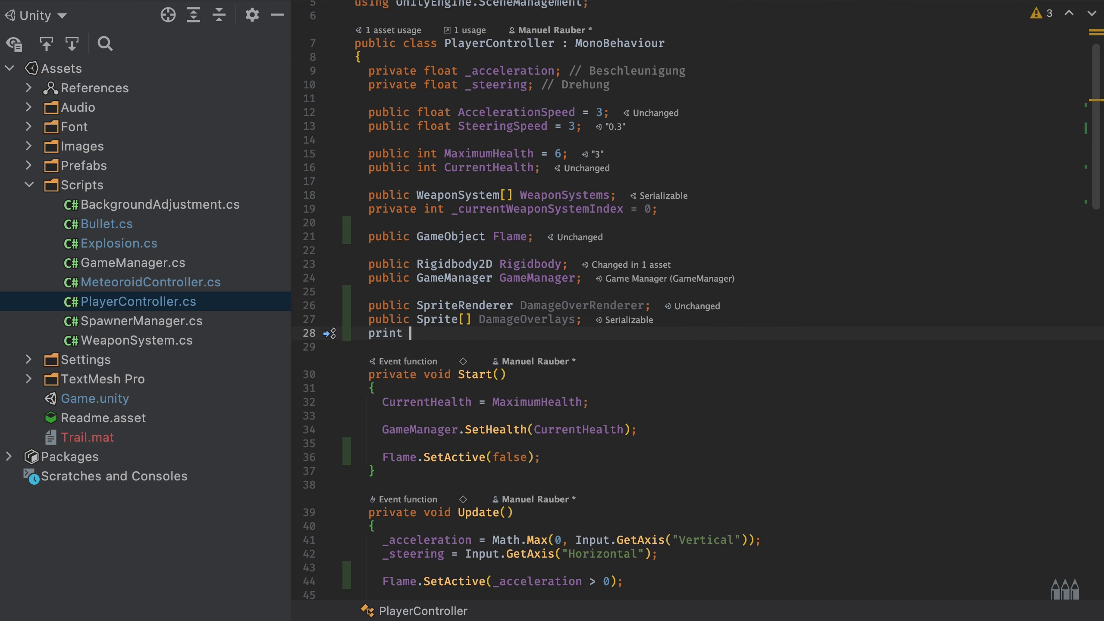
key(BackSpace)
key(BackSpace)
key(BackSpace)
text(priv)
key(Return)
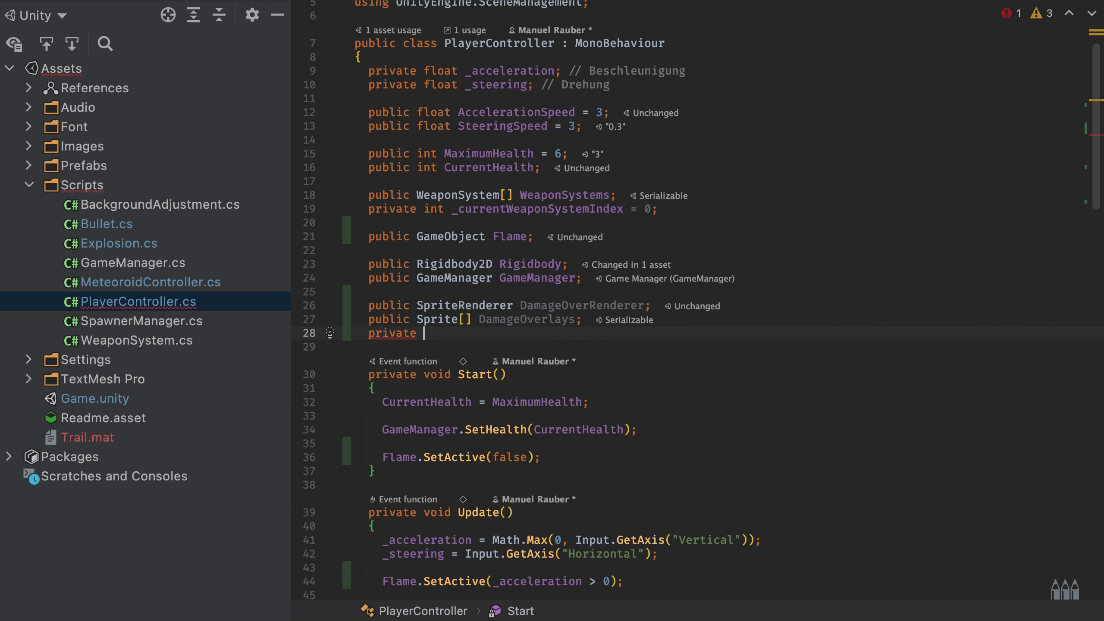
text(int _curr)
text(entDamageOver)
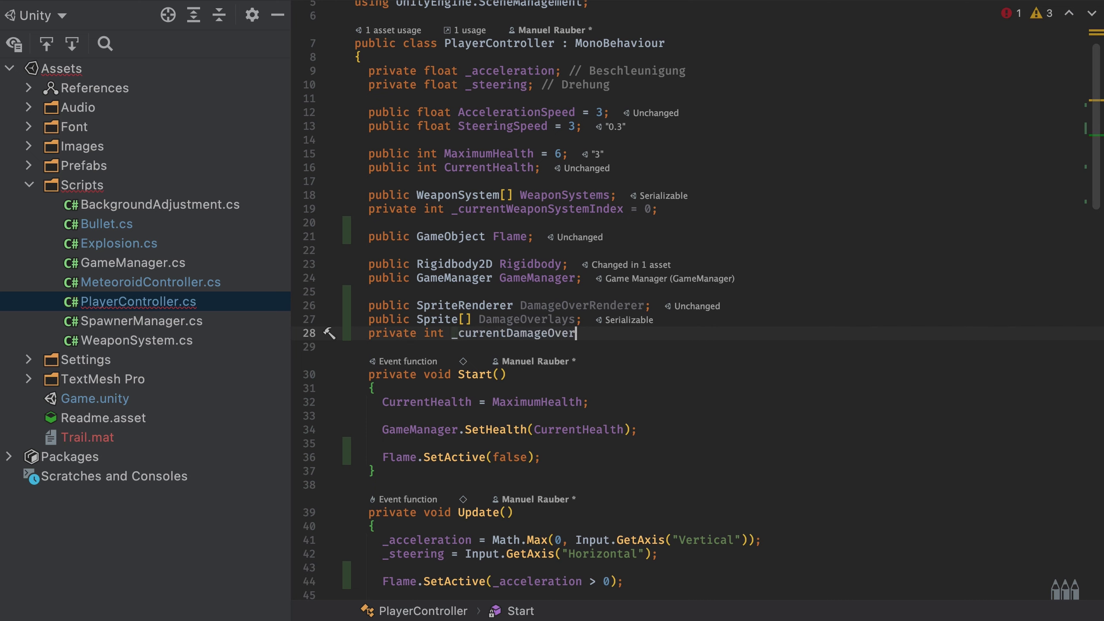
text(lay = -1;)
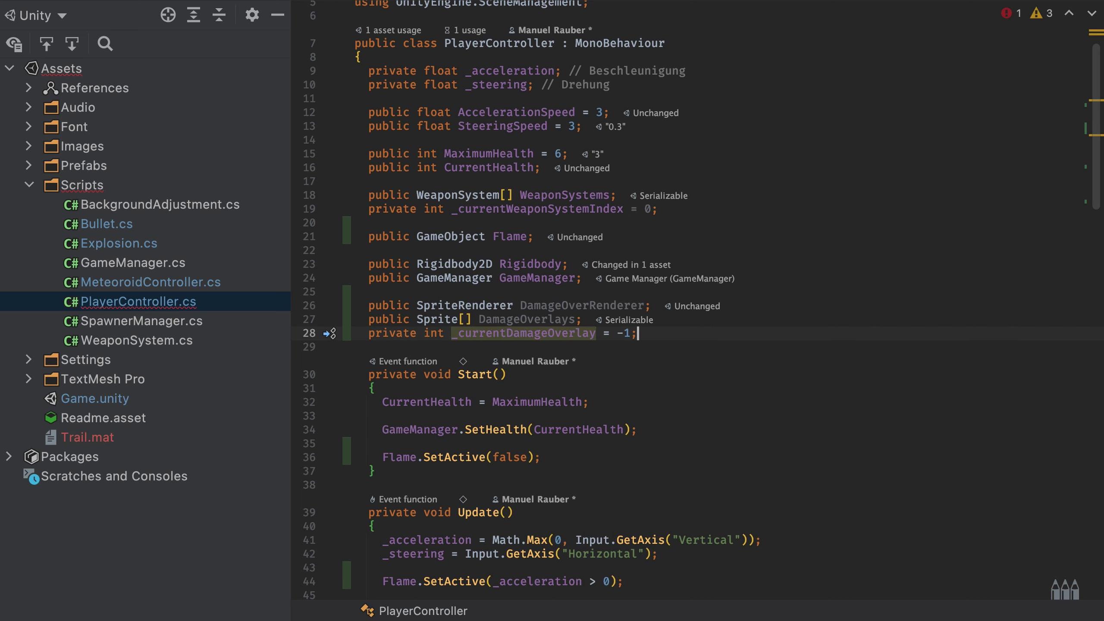
- In TakeDamage, add '_currentDamageOverlay++;' after the SetHealth call
scroll(680, 306, down, 5)
scroll(681, 306, down, 5)
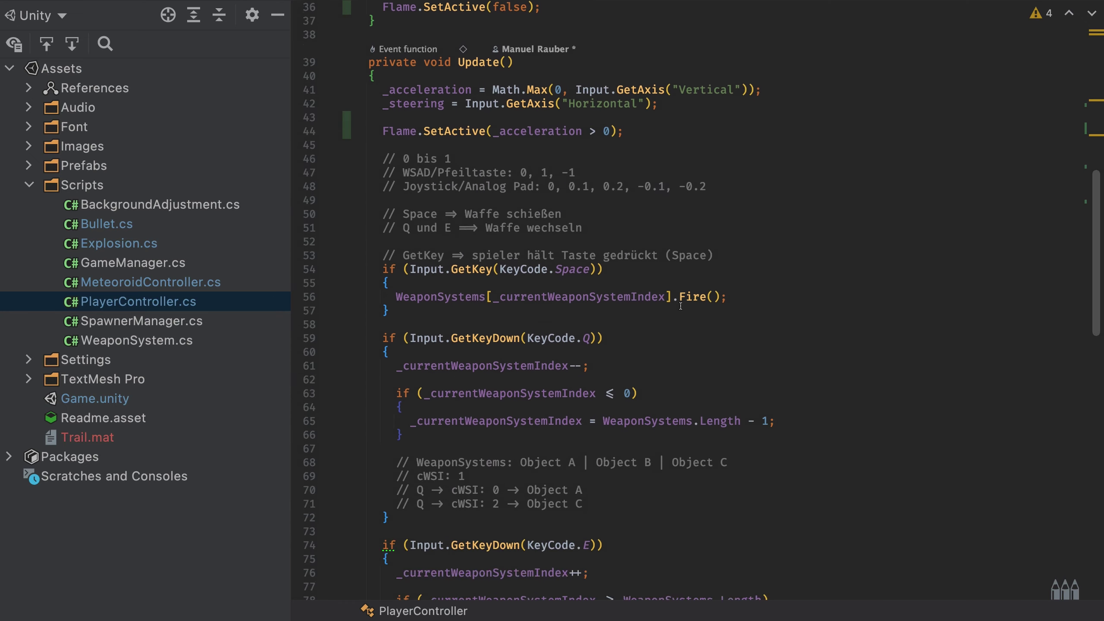
scroll(681, 305, down, 4)
scroll(680, 306, down, 4)
scroll(680, 305, down, 4)
scroll(592, 245, down, 1)
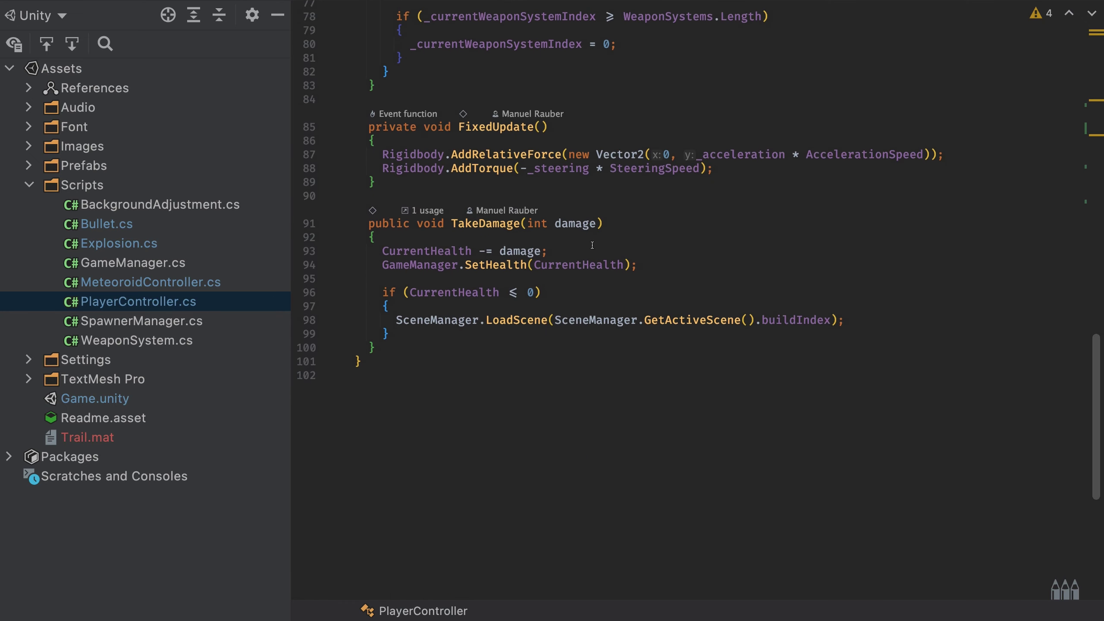
drag(478, 222, 571, 225)
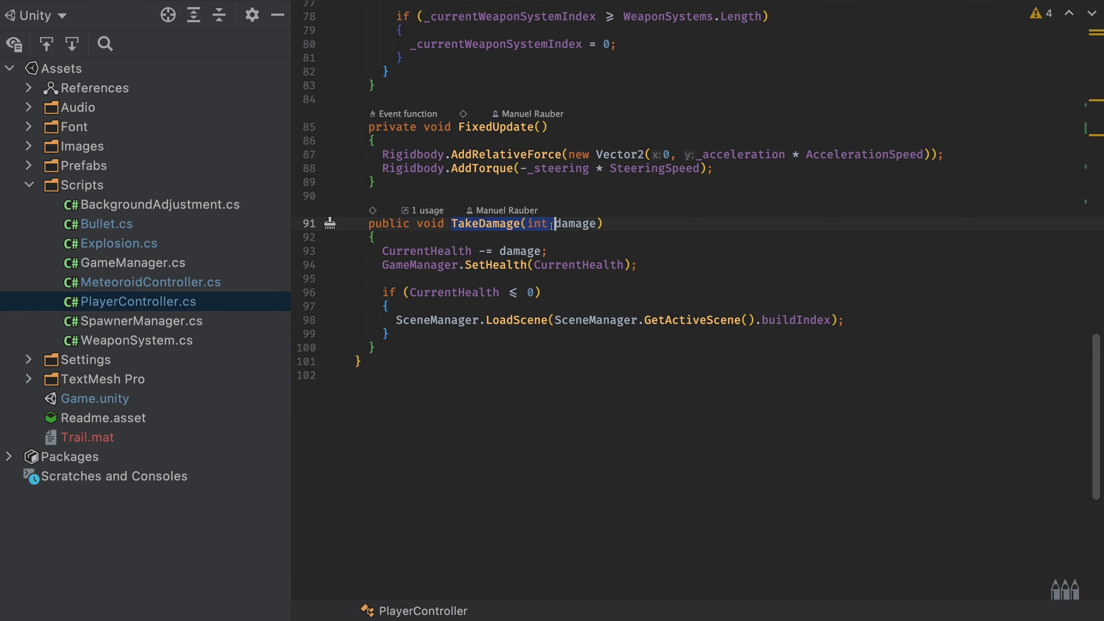
click(647, 264)
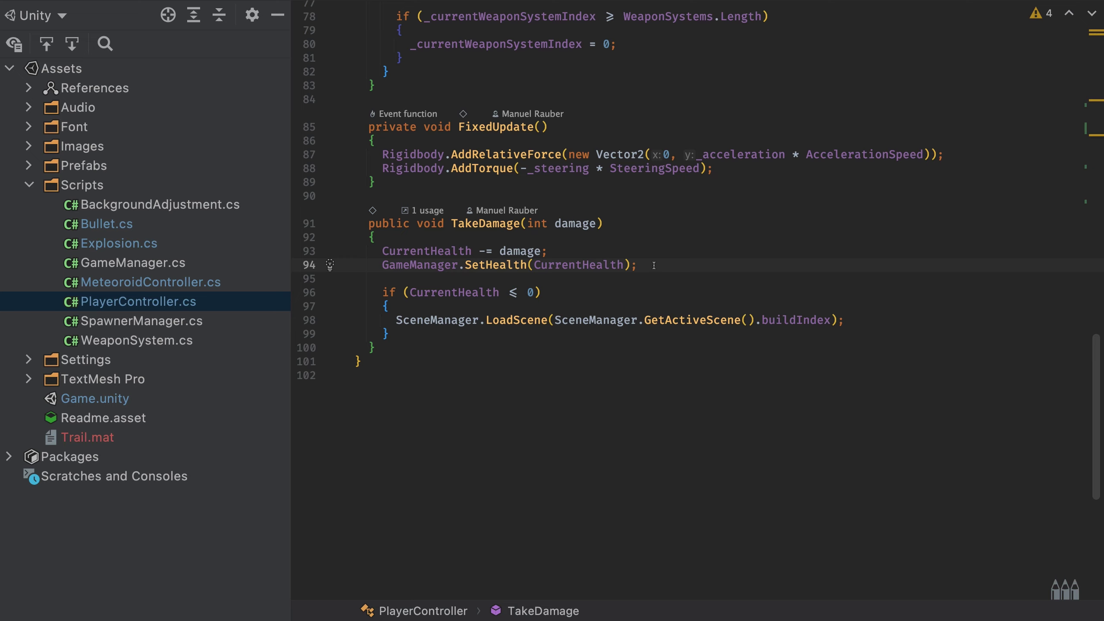
key(Return)
key(Return)
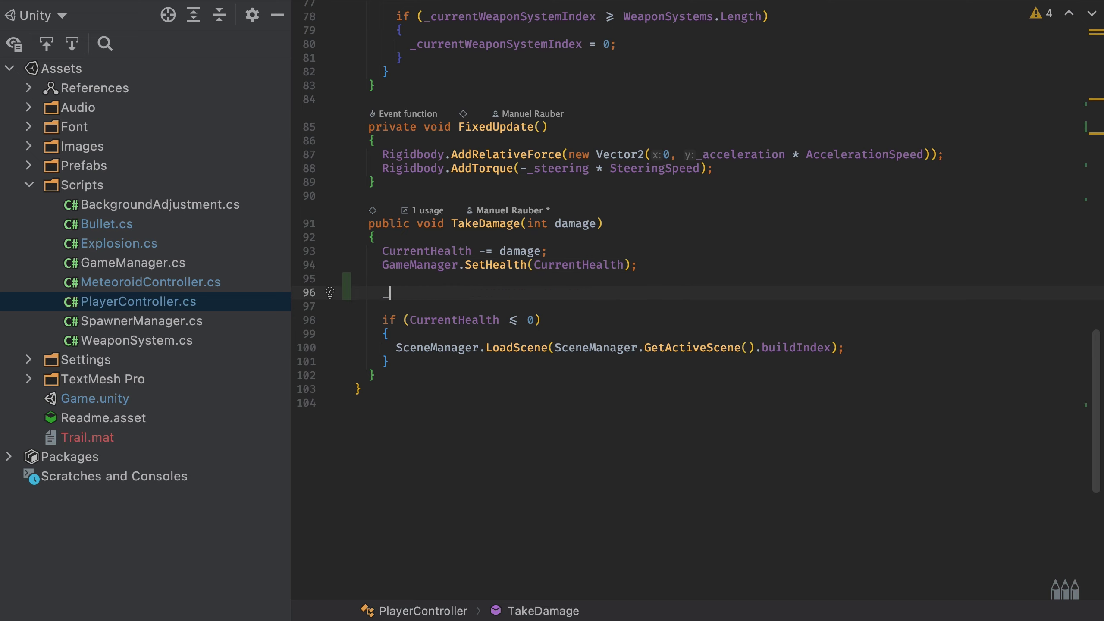
text(_cu)
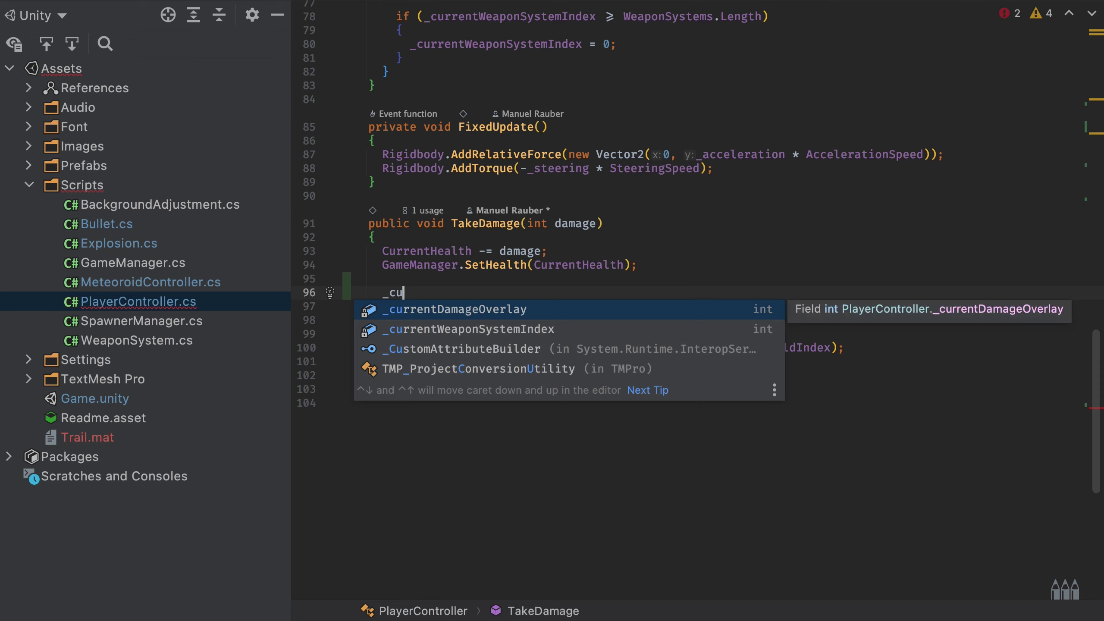
key(Return)
text(++)
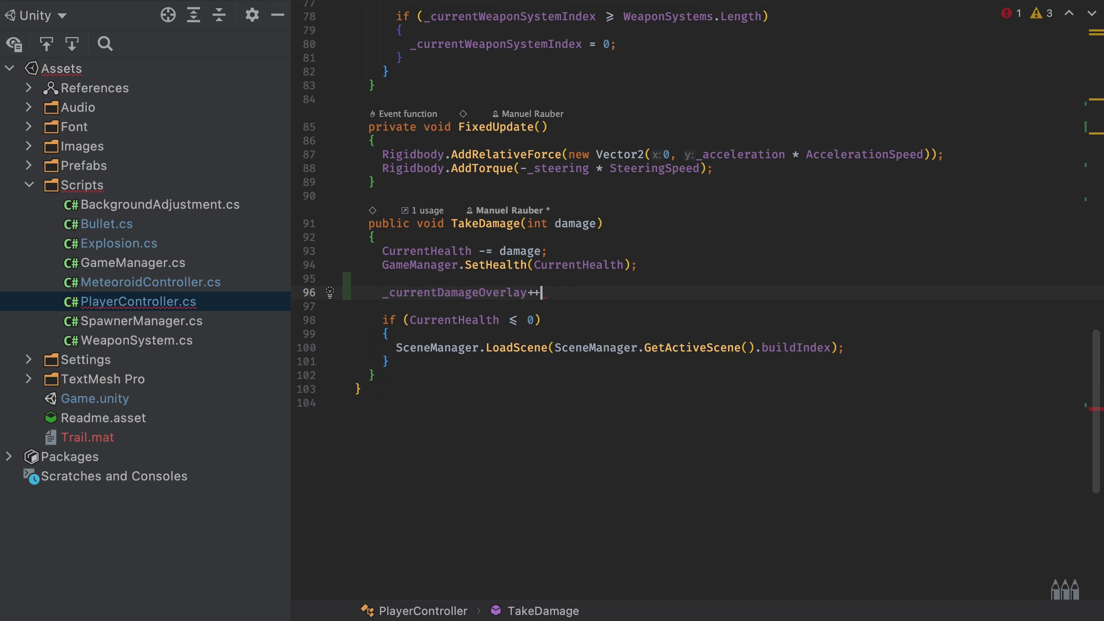
text(;)
key(Return)
- Clamp it with '_currentDamageOverlay = Mathf.Min(_currentDamageOverlay, DamageOverlays.Length - 1);'
text(_c)
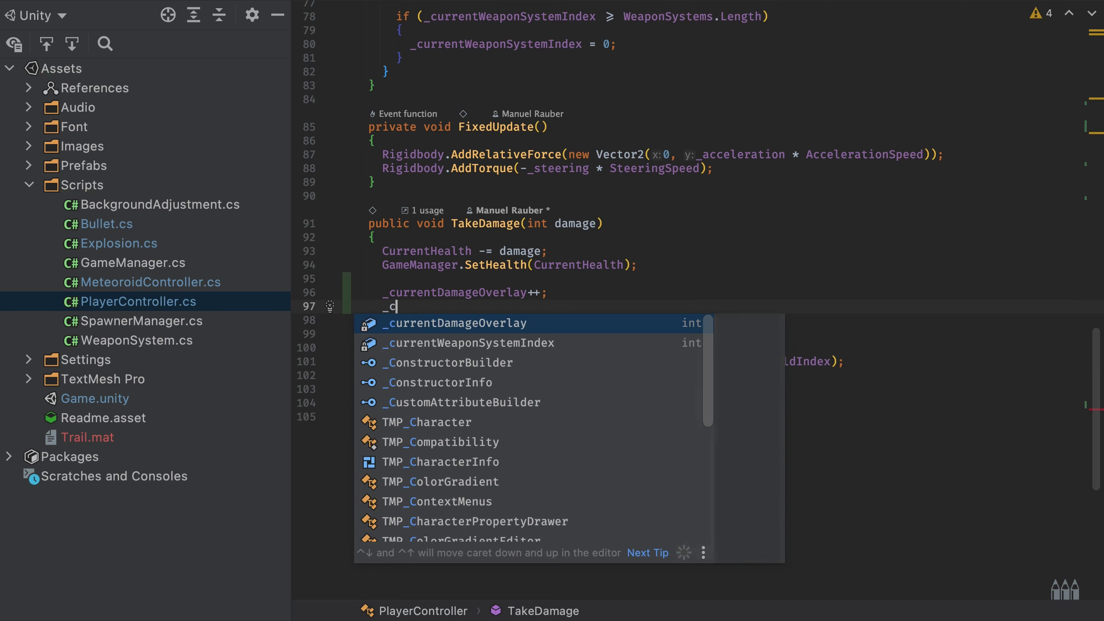
key(Return)
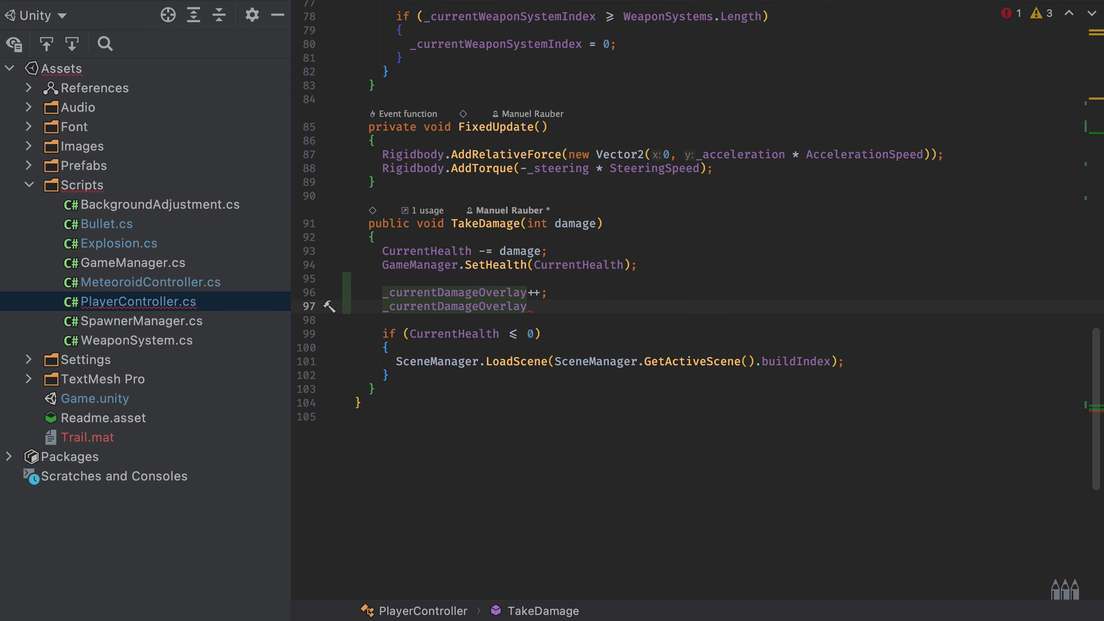
text( = Mathf.)
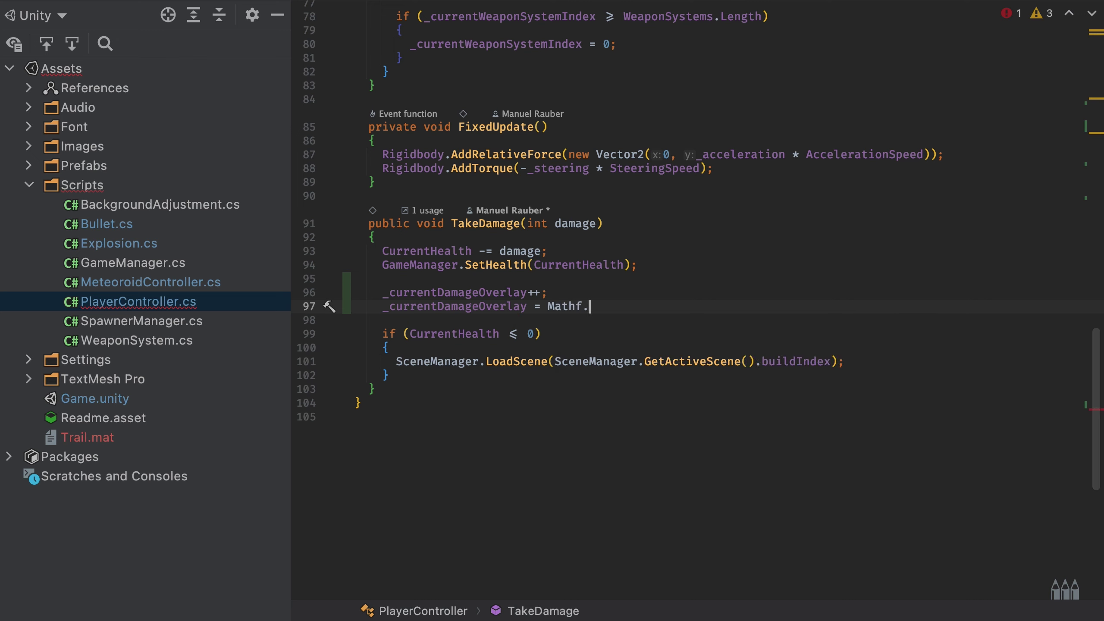
text(Min()
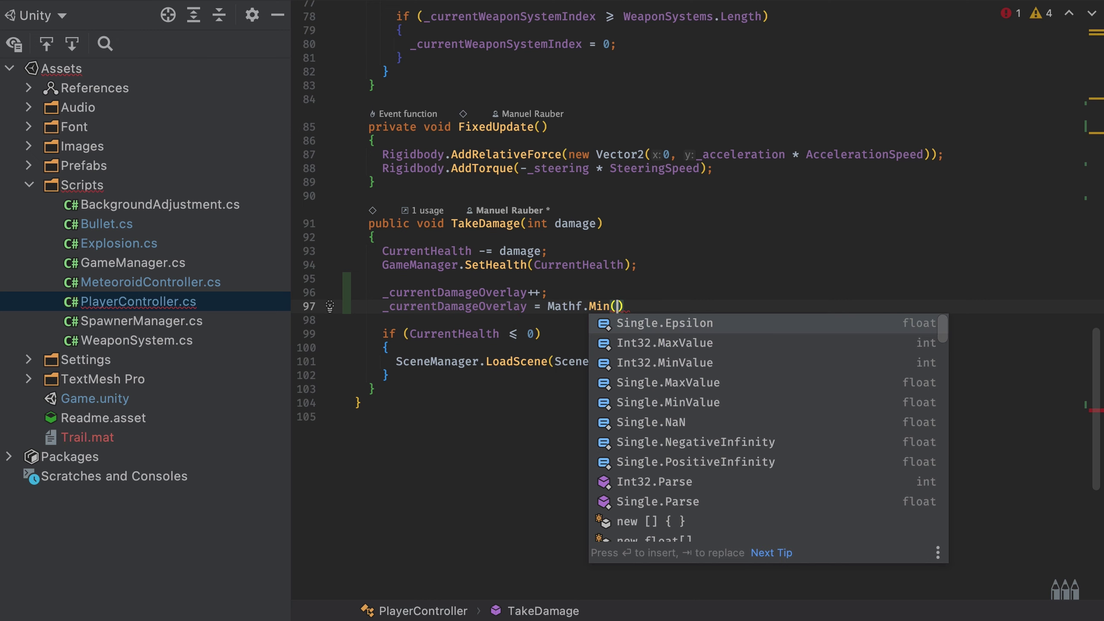
text(_cu)
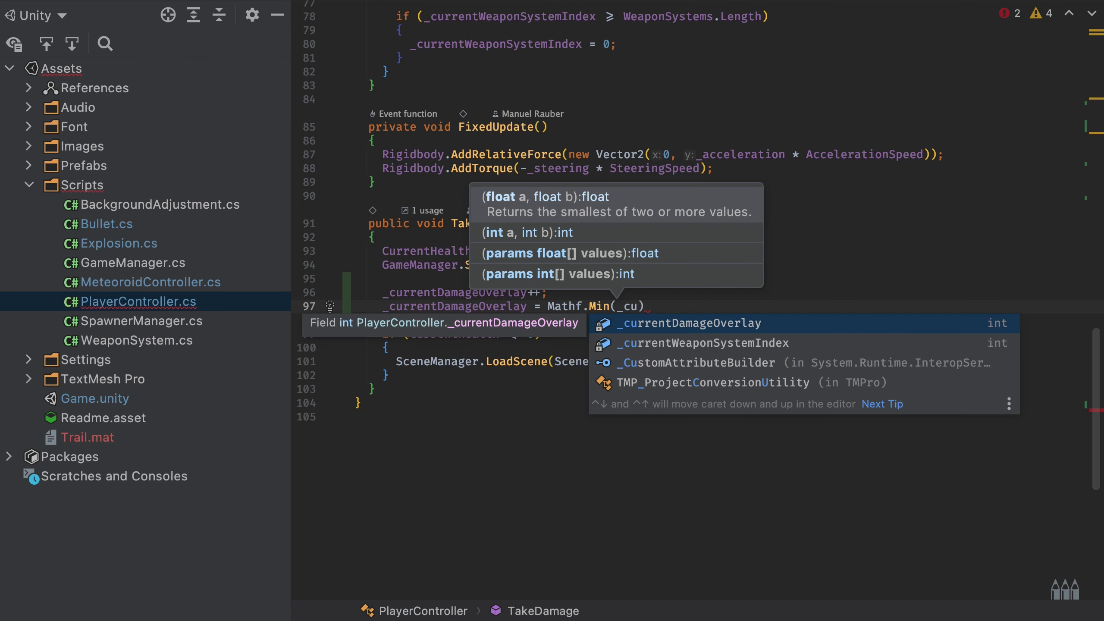
key(Return)
text(, Da)
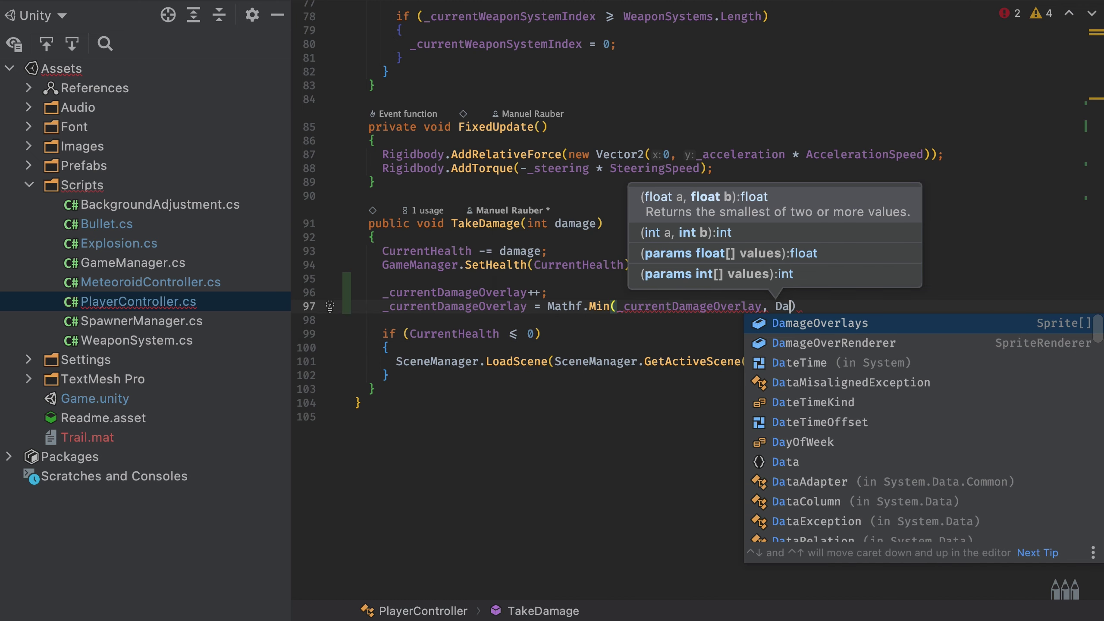
key(Return)
text(.Le)
key(Return)
text(- 1)
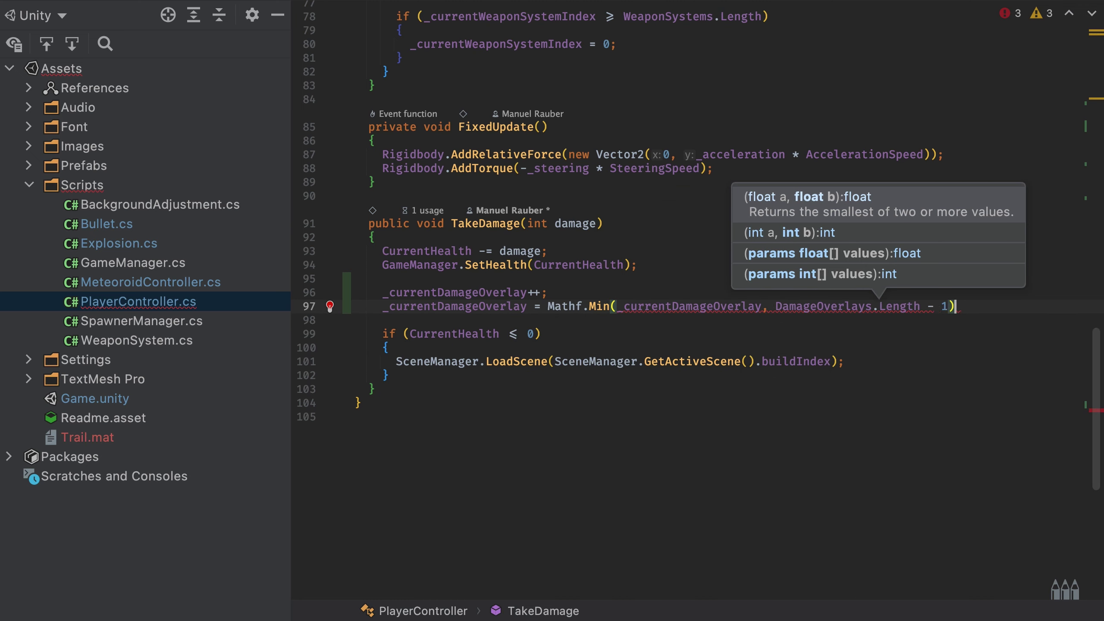
text();)
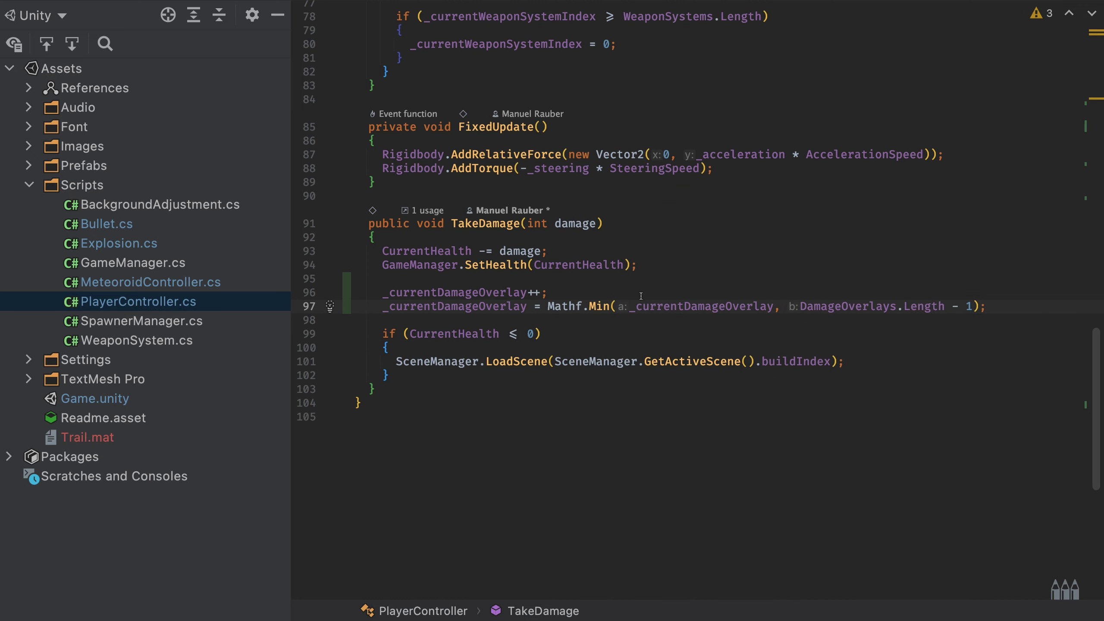
click(444, 292)
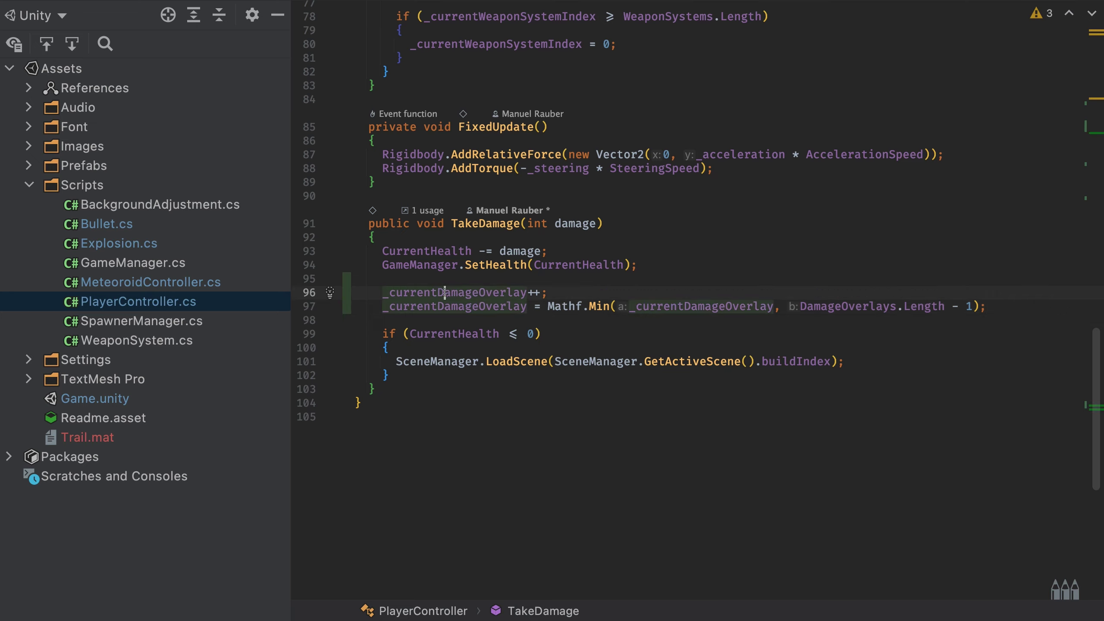
click(827, 306)
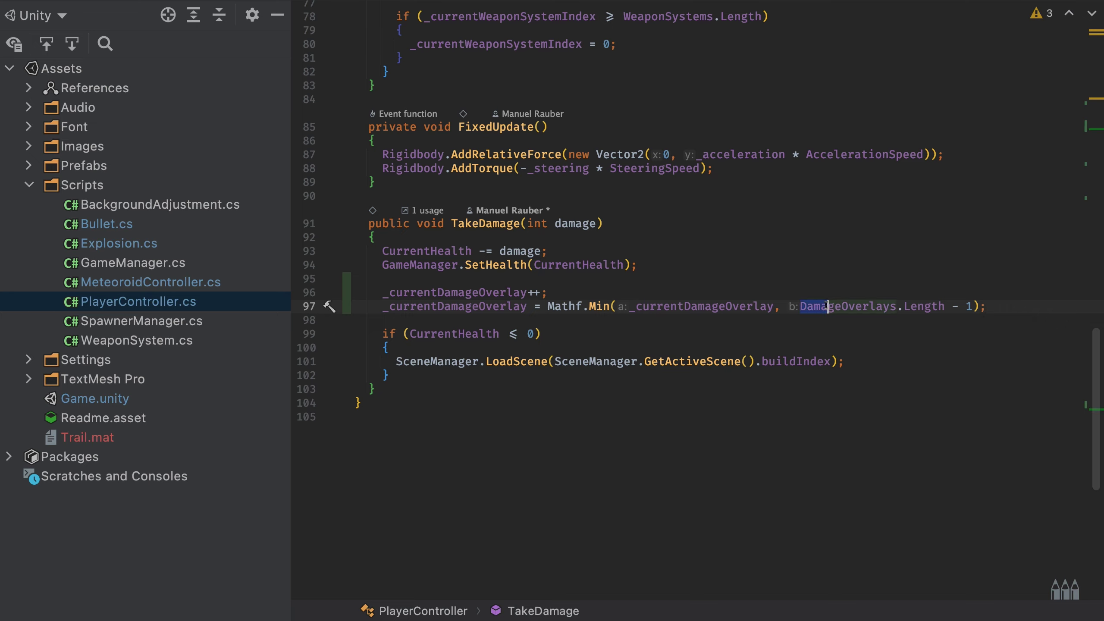
drag(807, 306, 971, 306)
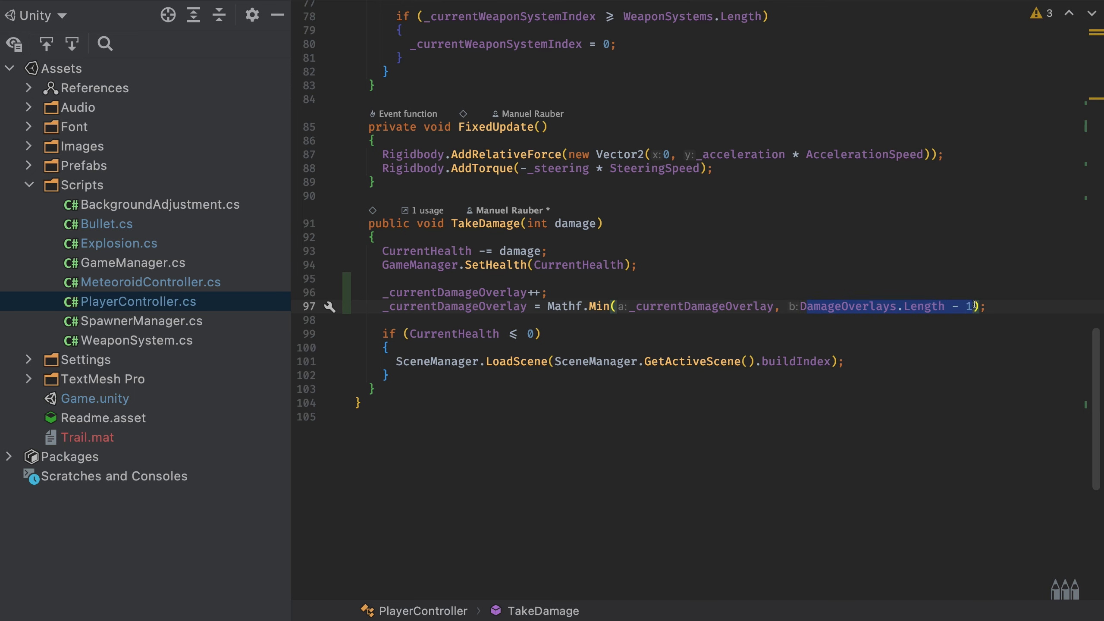
click(1008, 307)
key(Return)
text(D)
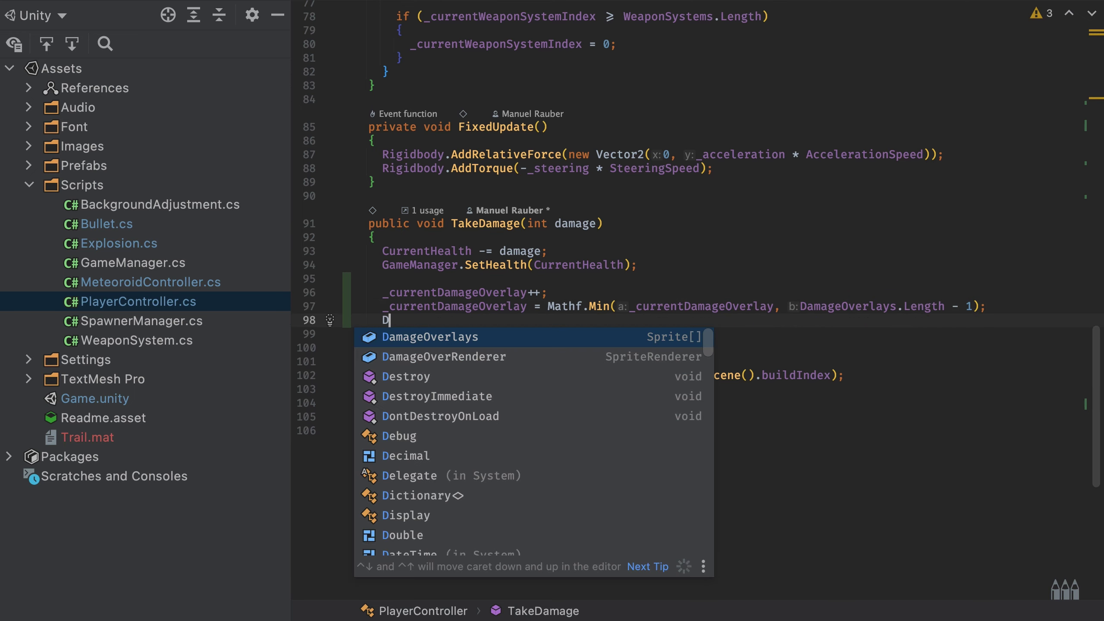
text(a)
key(Escape)
key(ctrl+space)
key(Return)
text(.)
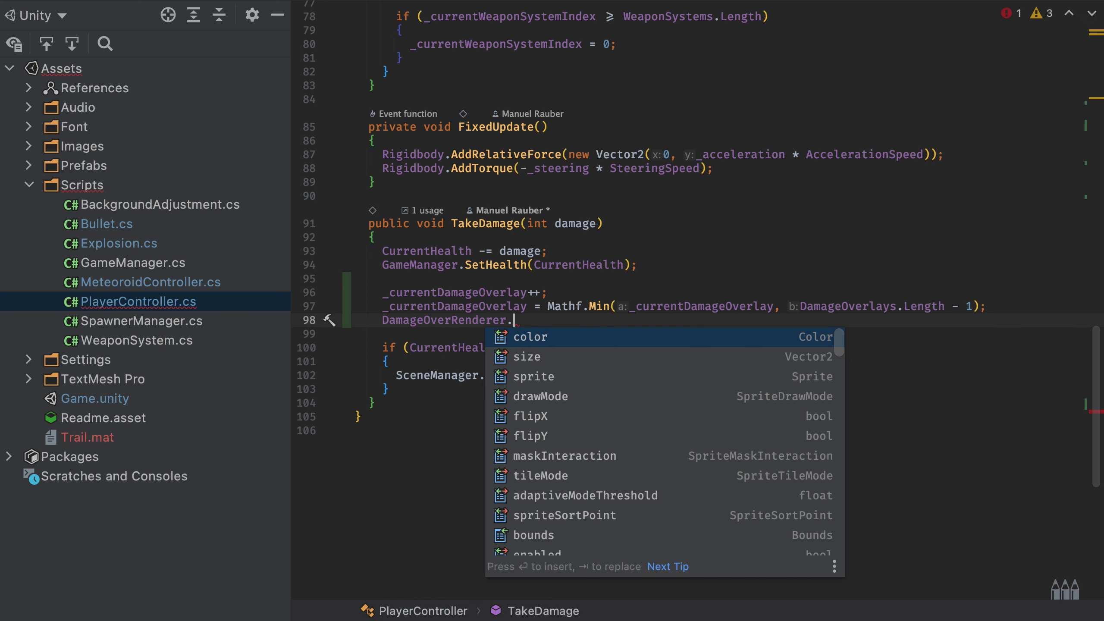
text(spr)
key(Return)
text(= Dama)
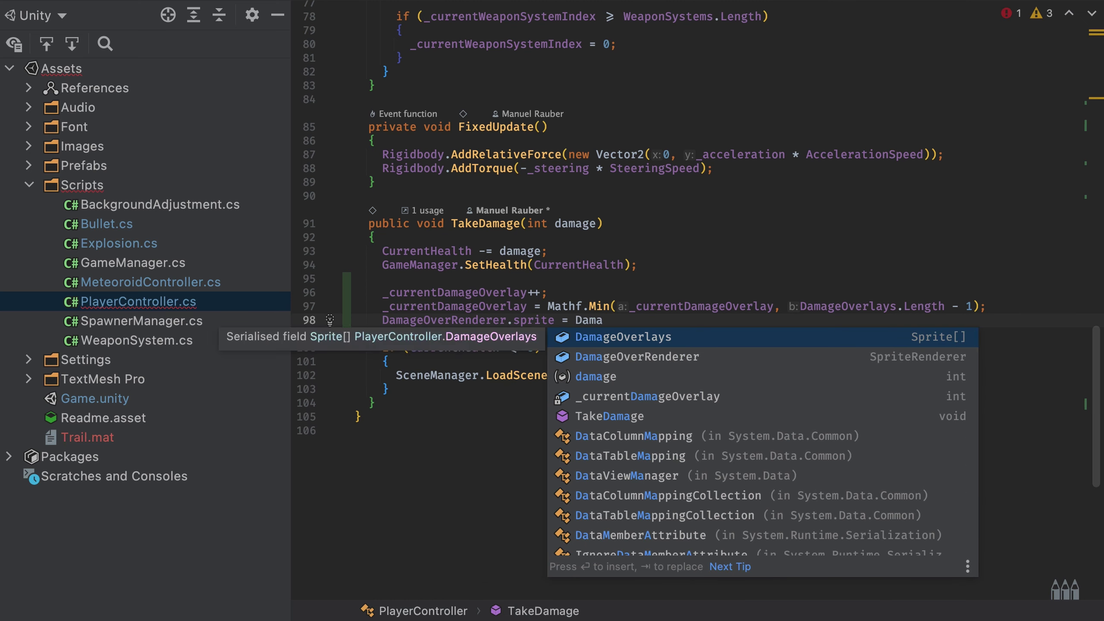
key(Return)
text([)
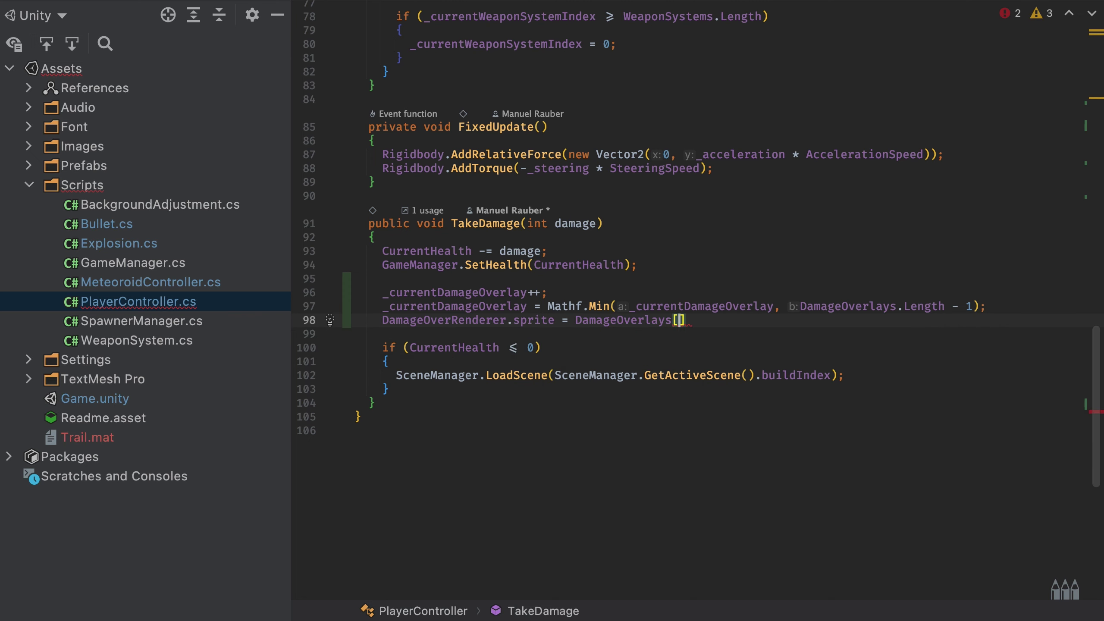
text(_cu)
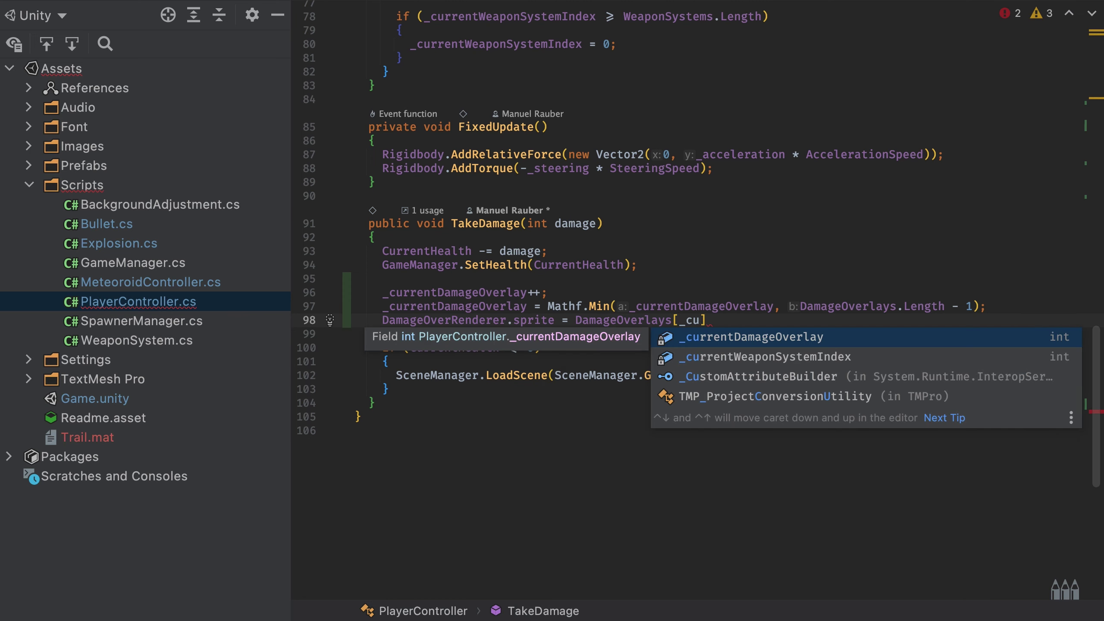
key(Return)
text(;)
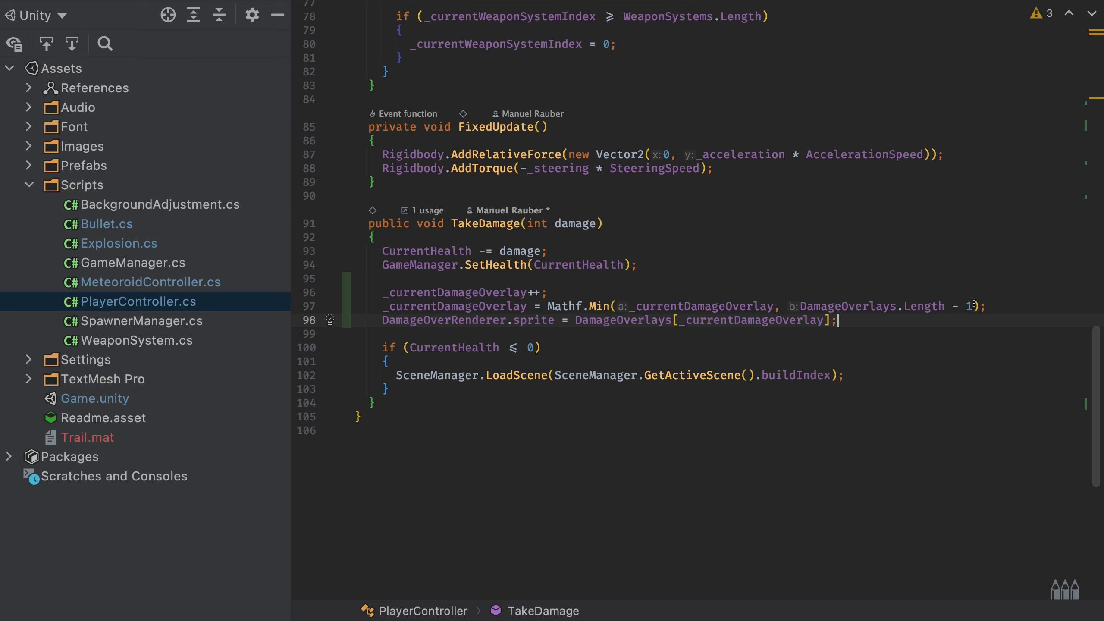
drag(991, 303, 555, 302)
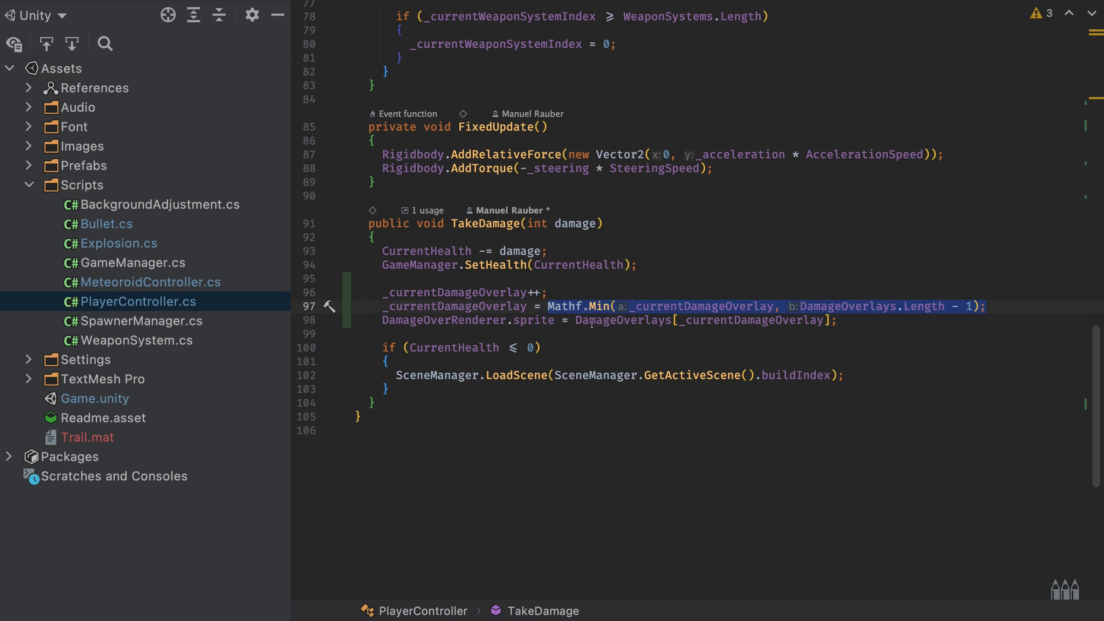
drag(576, 320, 672, 320)
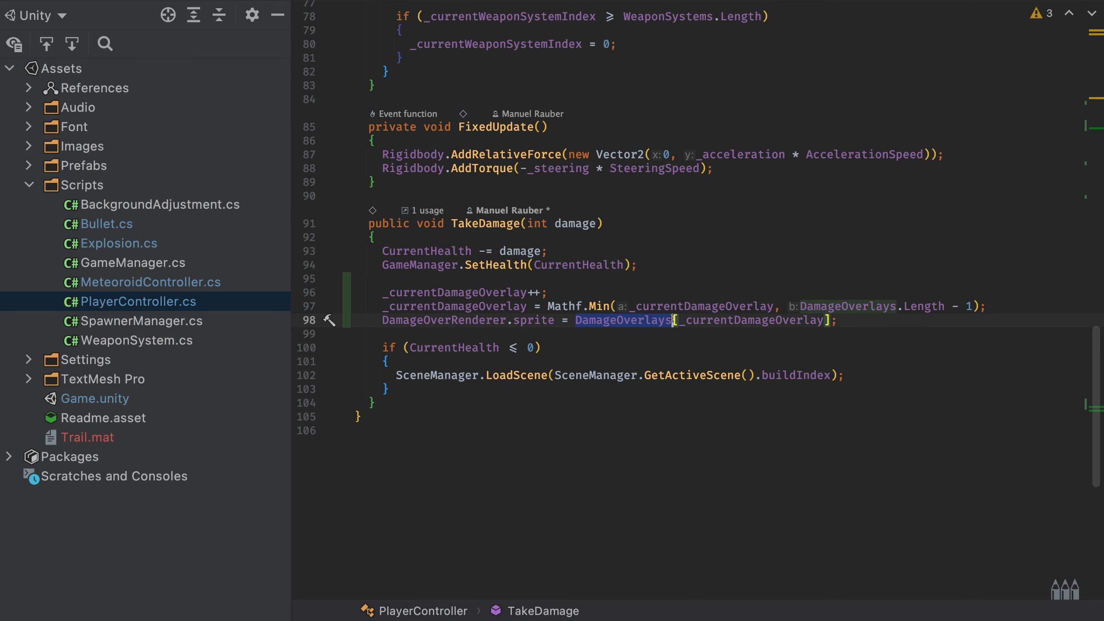
click(534, 306)
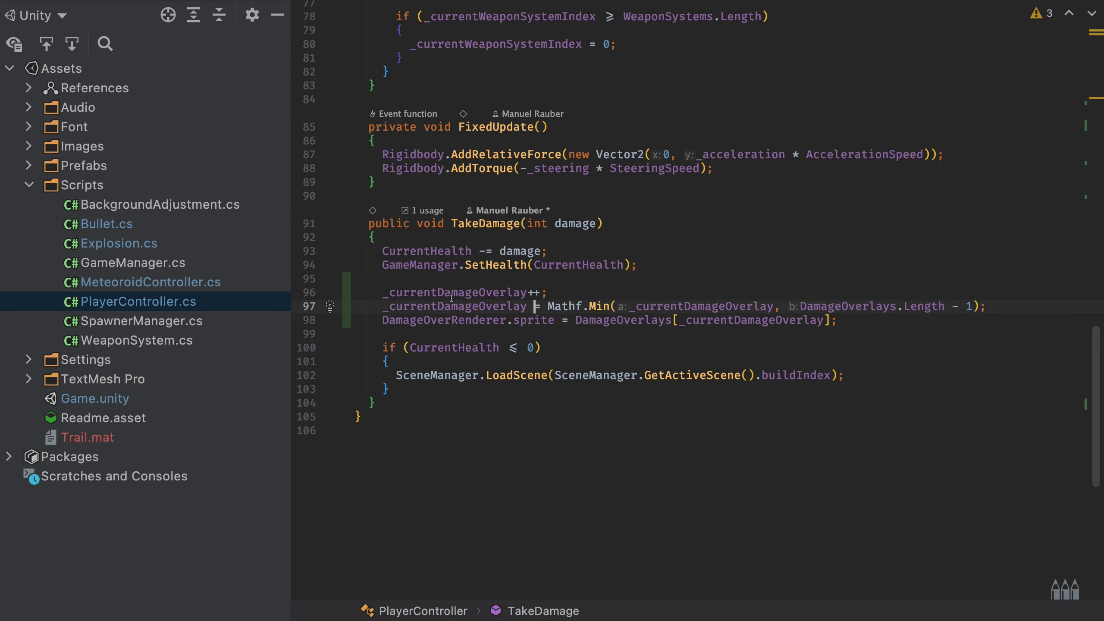
drag(381, 292, 466, 306)
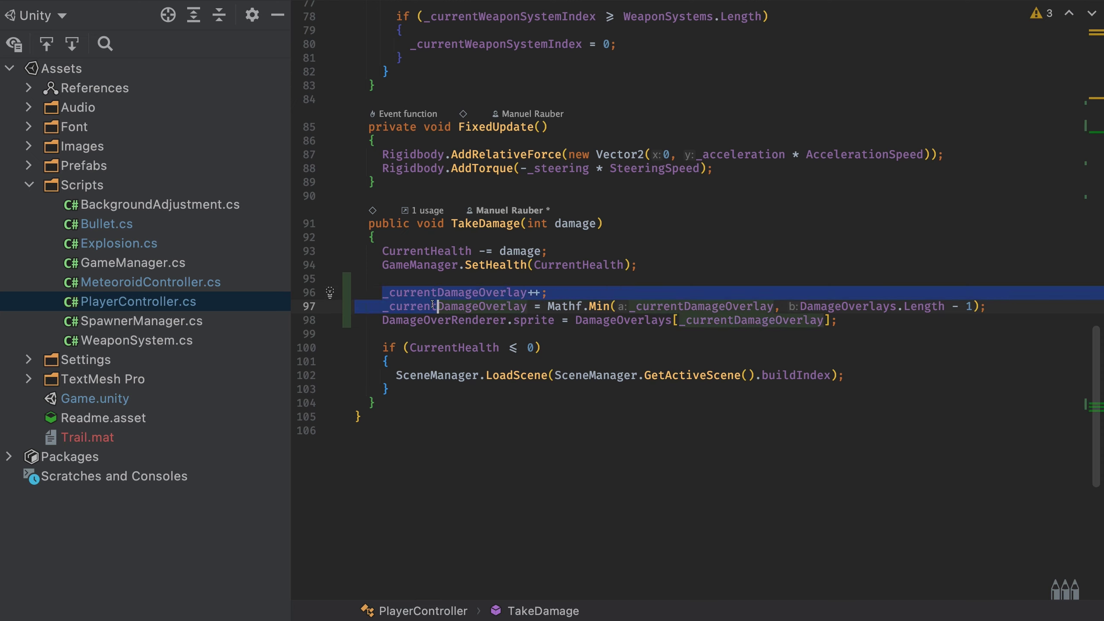
click(466, 306)
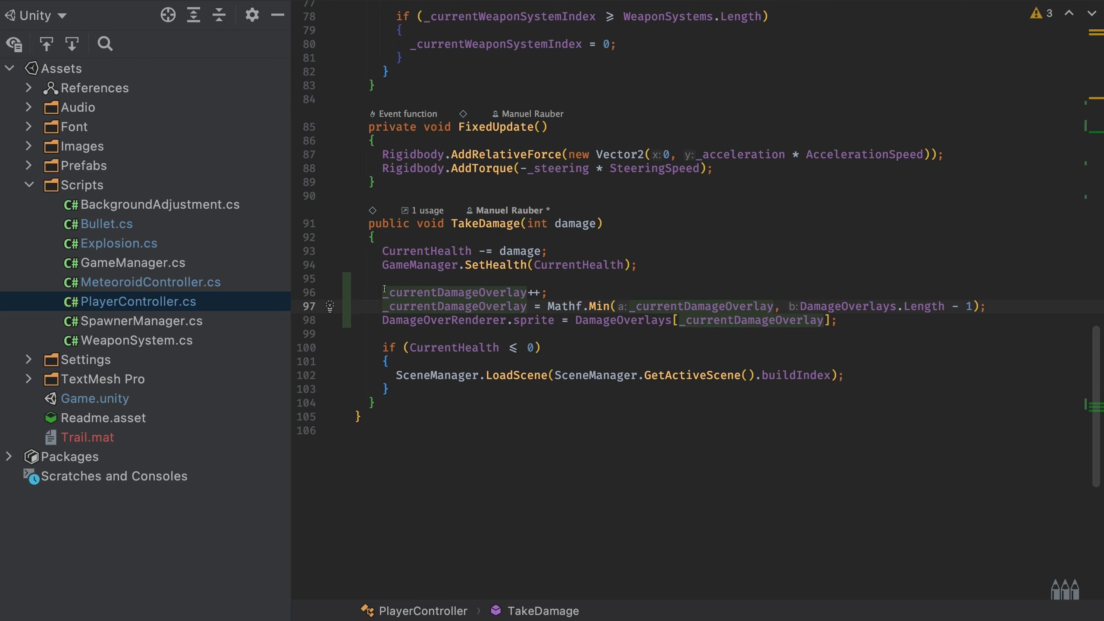
drag(496, 297, 545, 294)
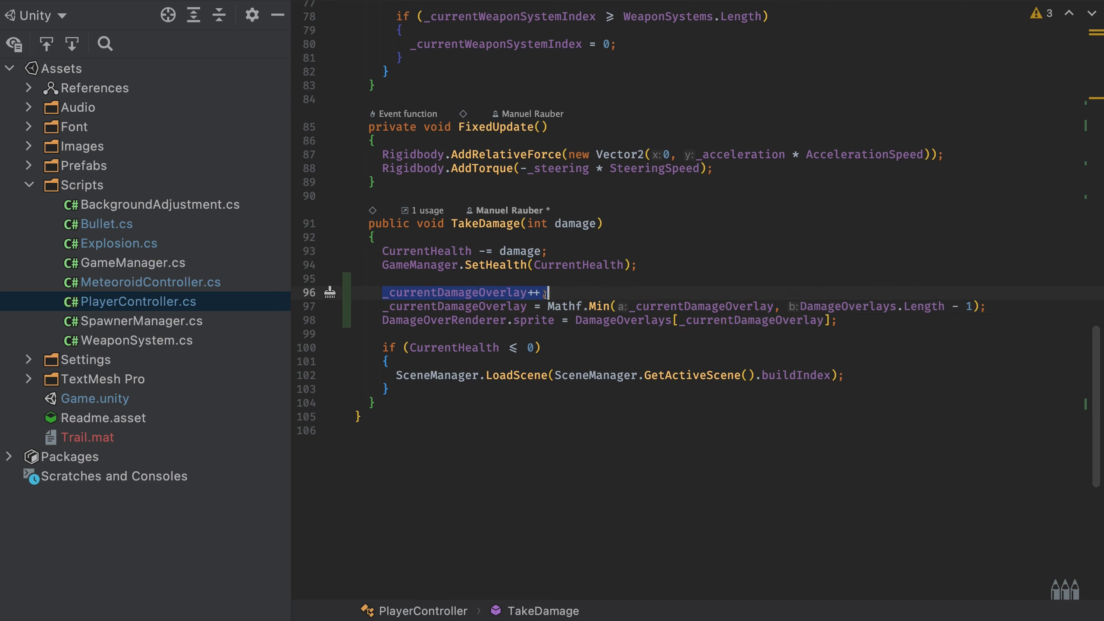
click(572, 292)
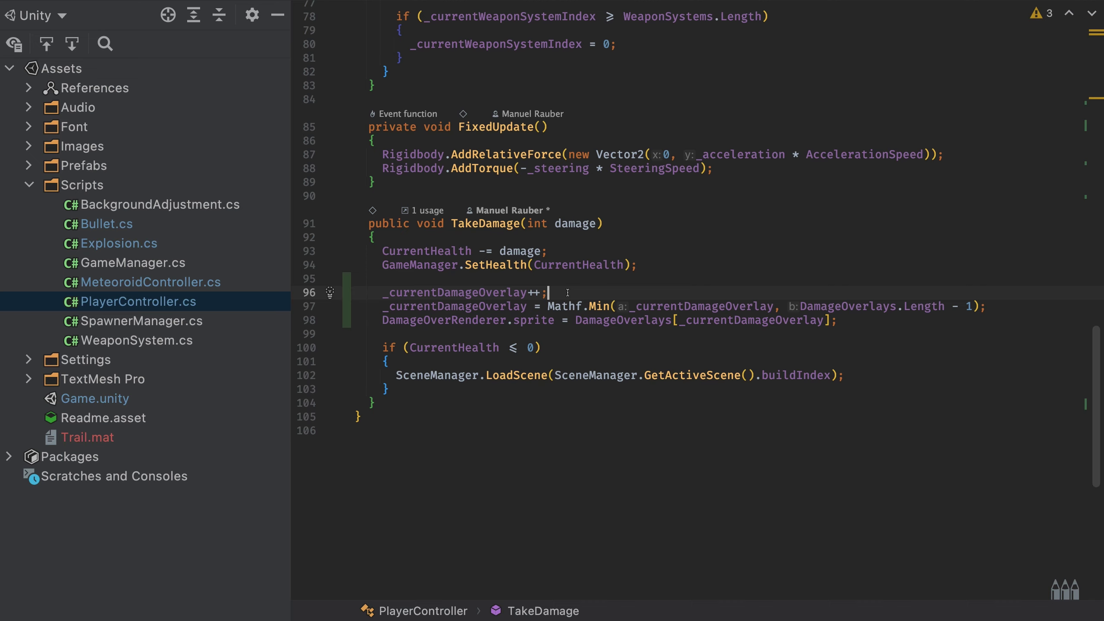
drag(387, 297, 457, 296)
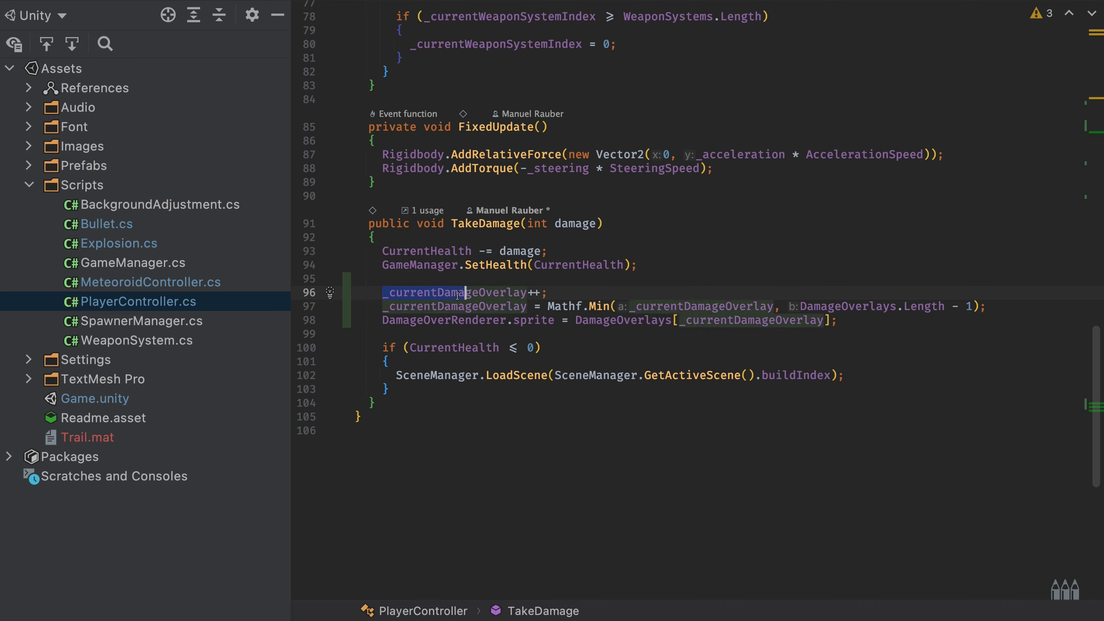
drag(528, 291, 537, 289)
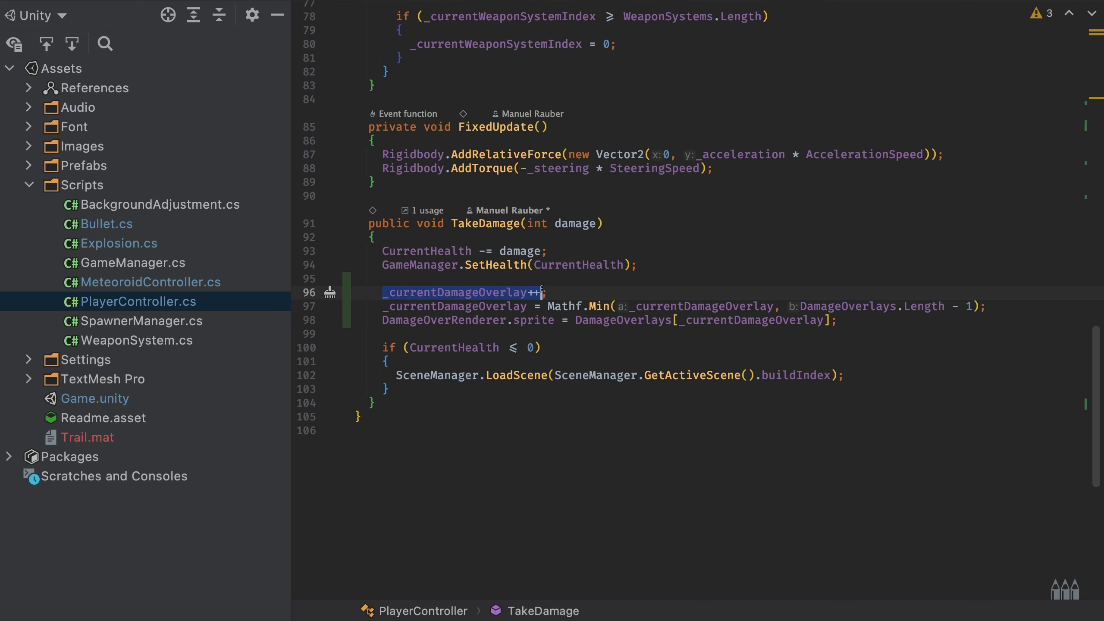
click(541, 289)
- Add a // TODO comment above the increment: compute it from MaximumHealth and CurrentHealth
key(ctrl+alt+Return)
text(// TODO)
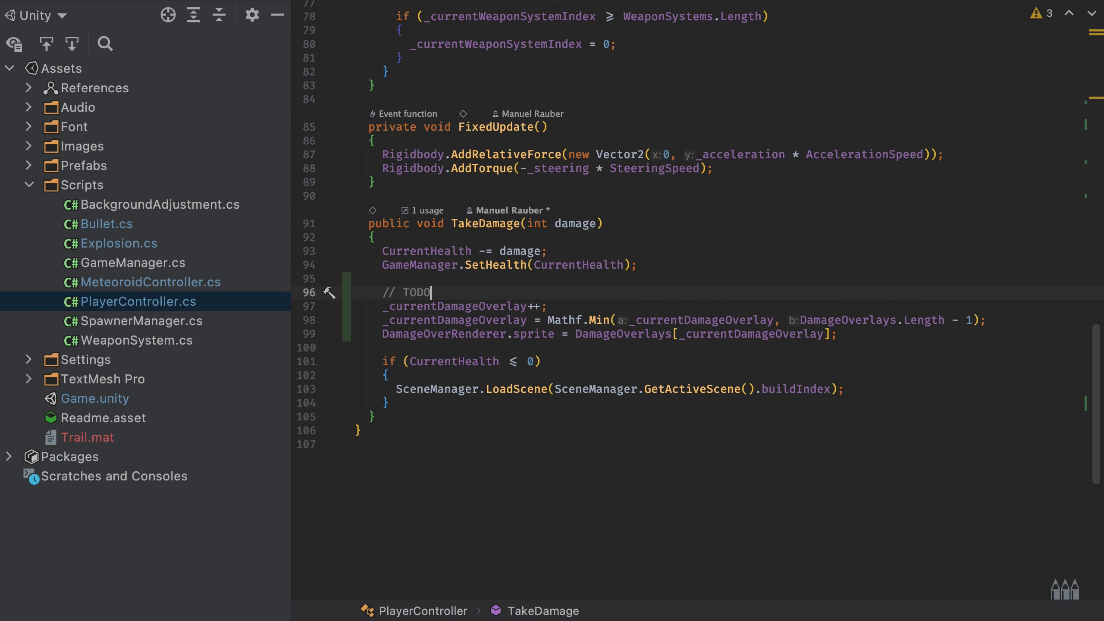
text(: )
text(ay so)
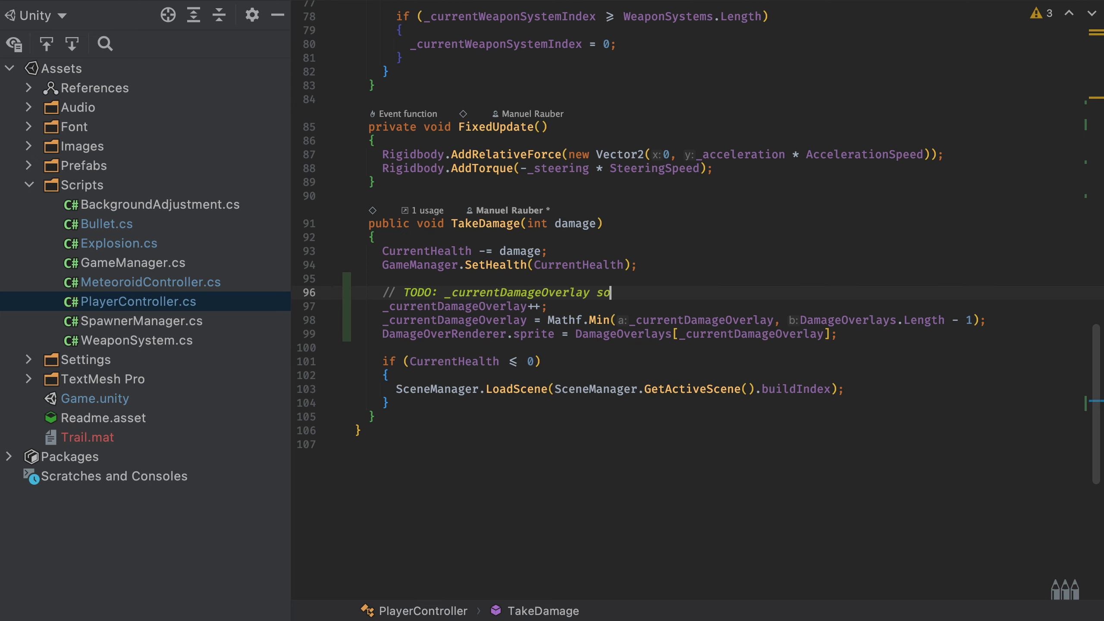
key(BackSpace)
key(BackSpace)
text(auf Basis von MAxim)
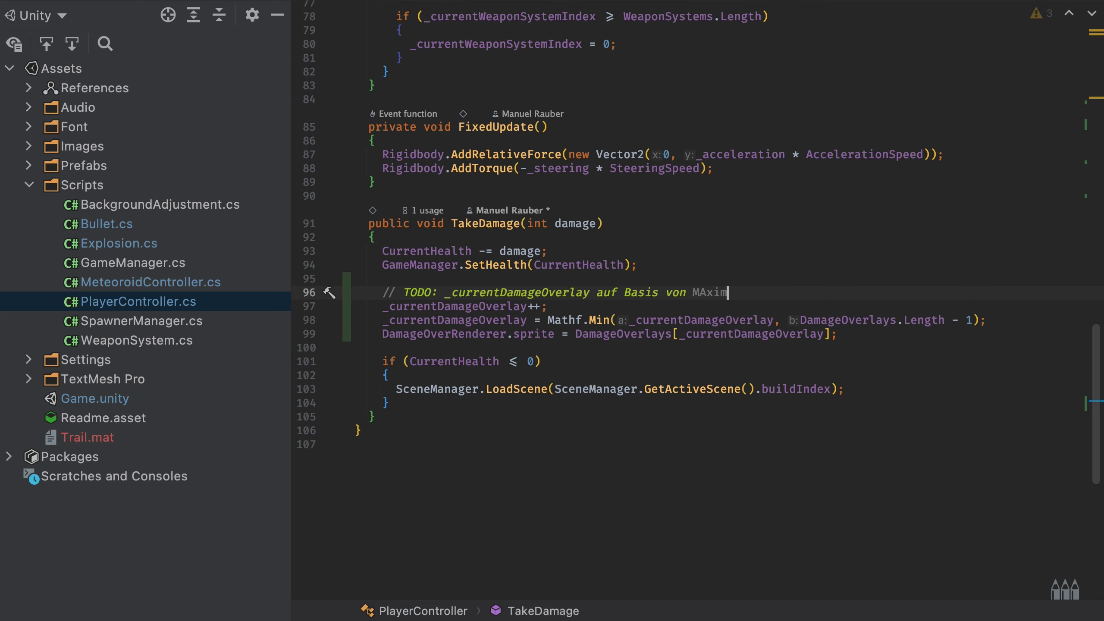
text(umHeaht un)
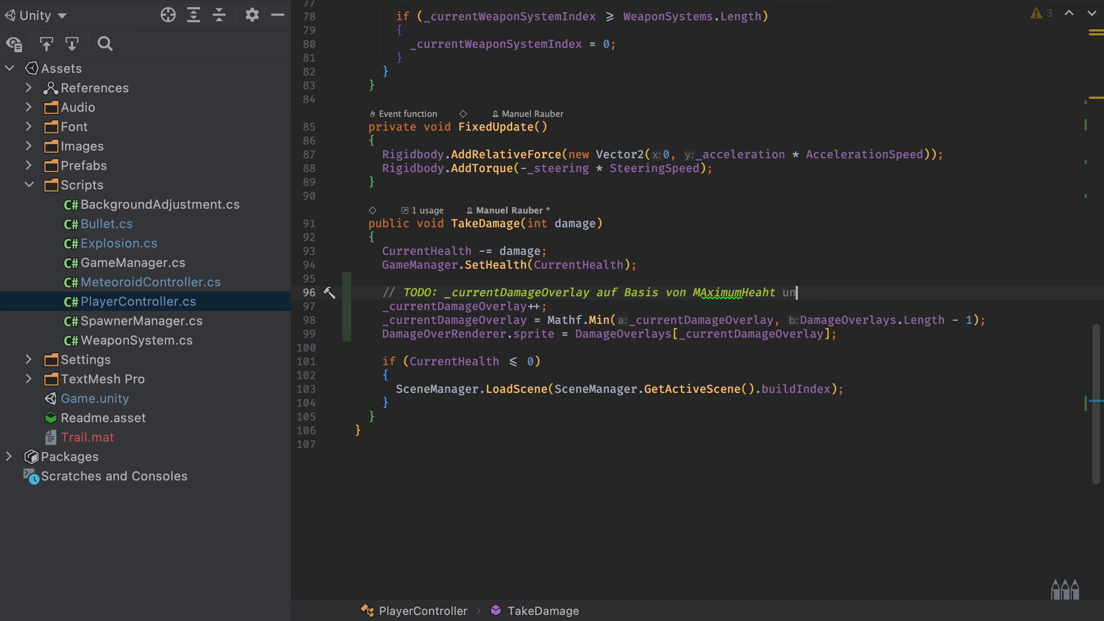
key(BackSpace)
key(BackSpace)
key(BackSpace)
text(CurrentHealth berechnen)
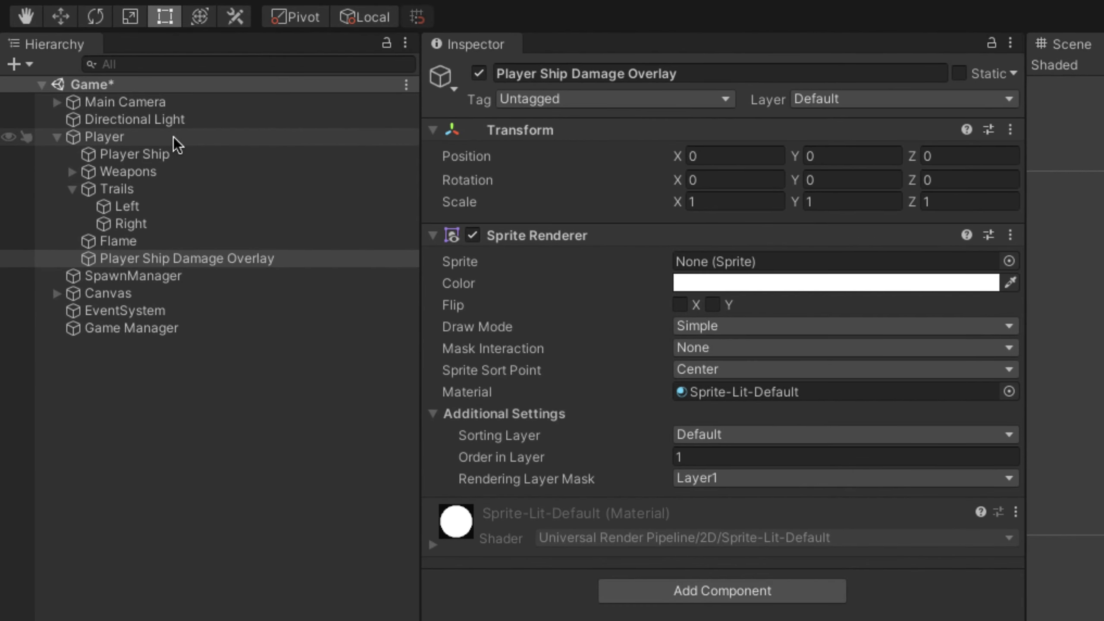
- Assign Player Ship Damage Overlay to Damage Over Renderer and drag Ship Damage 1–3 into Damage Overlays
click(89, 118)
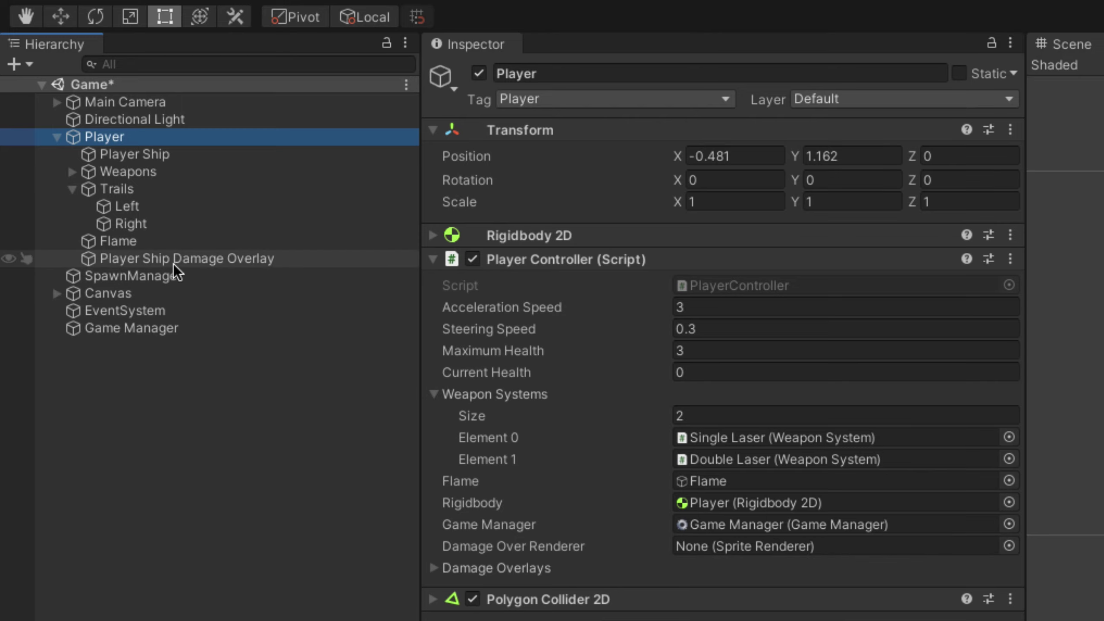
drag(173, 264, 717, 549)
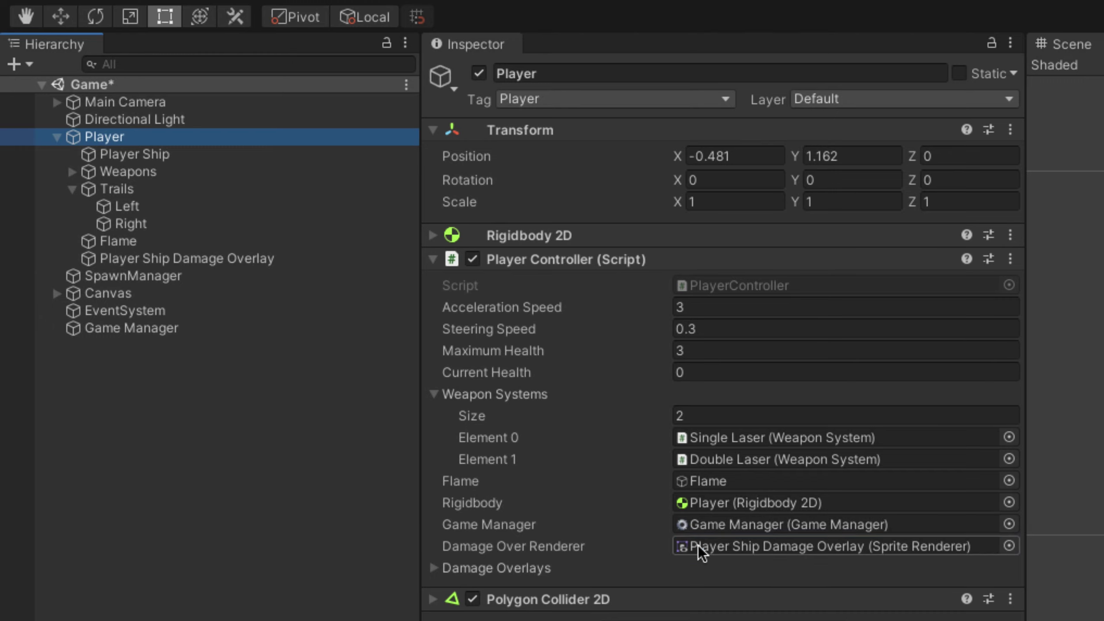
click(440, 566)
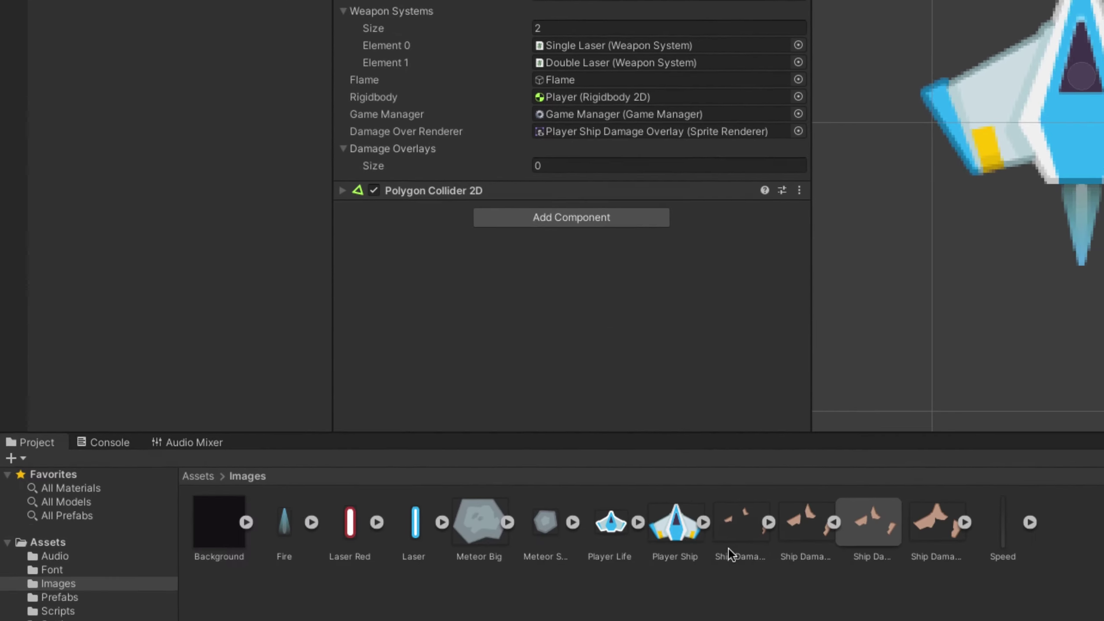
drag(728, 548, 396, 162)
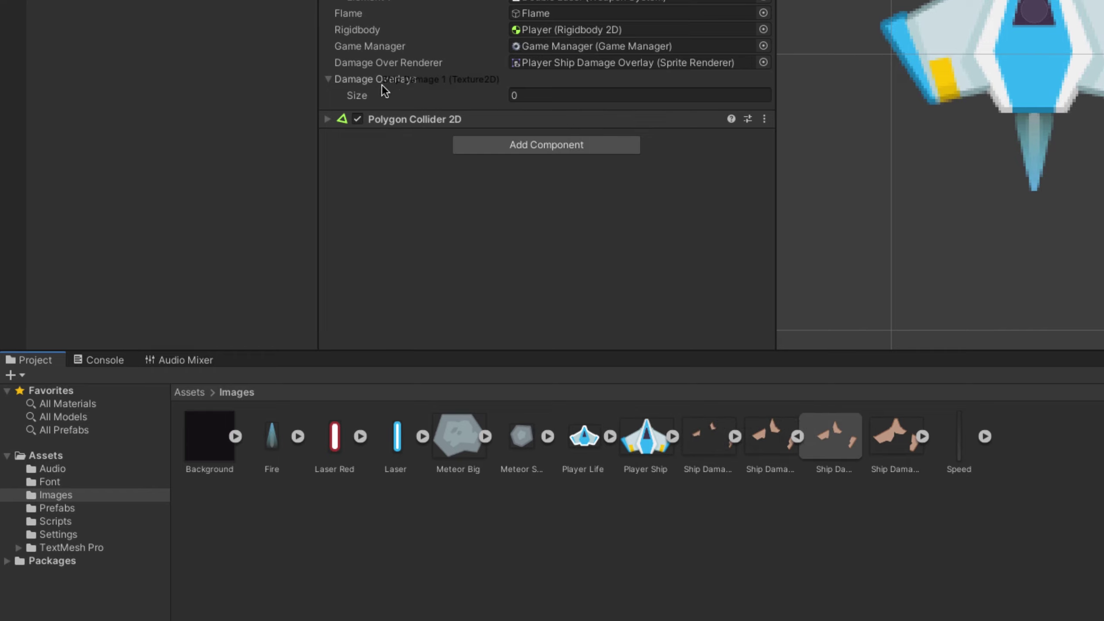
drag(380, 93, 407, 95)
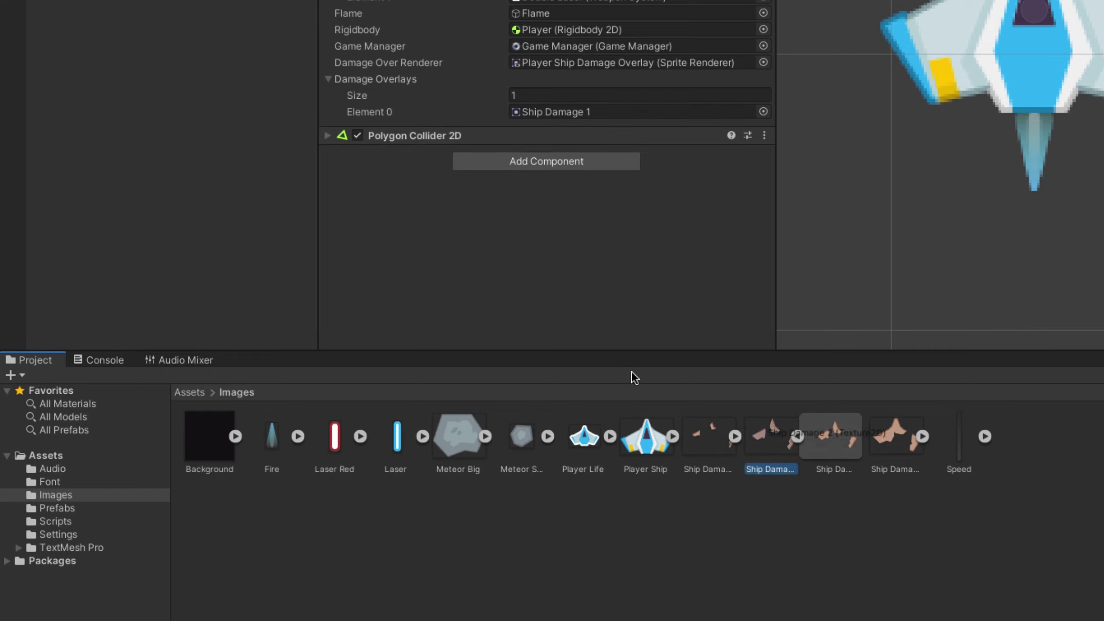
drag(780, 444, 457, 104)
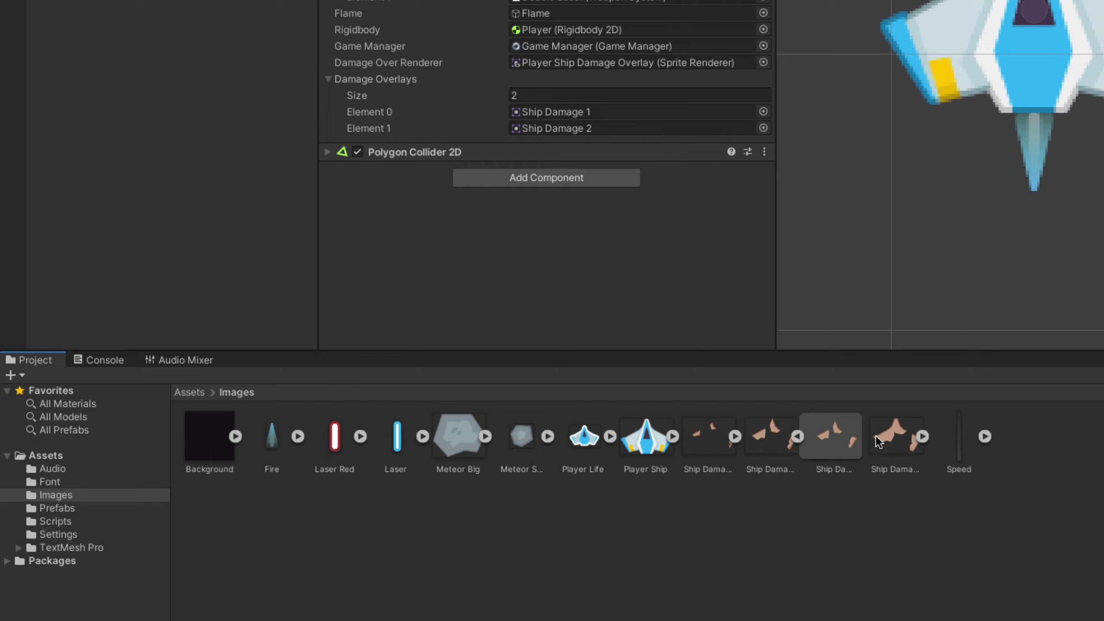
drag(893, 437, 381, 80)
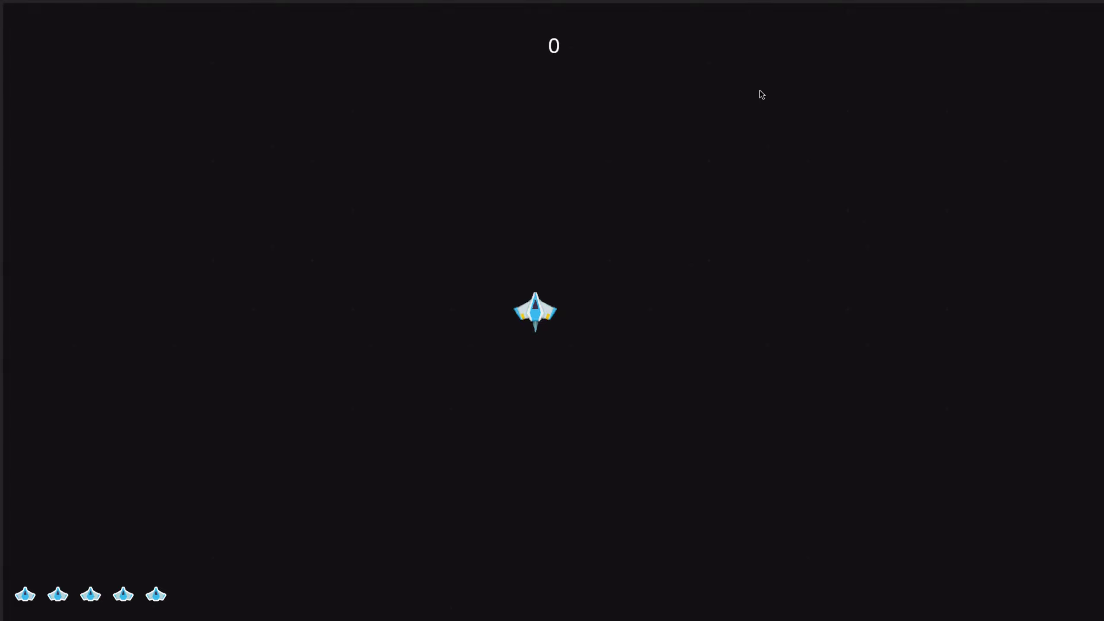
- Steer, thrust and fire at asteroids until the score reads 4 with one life left
key(Left)
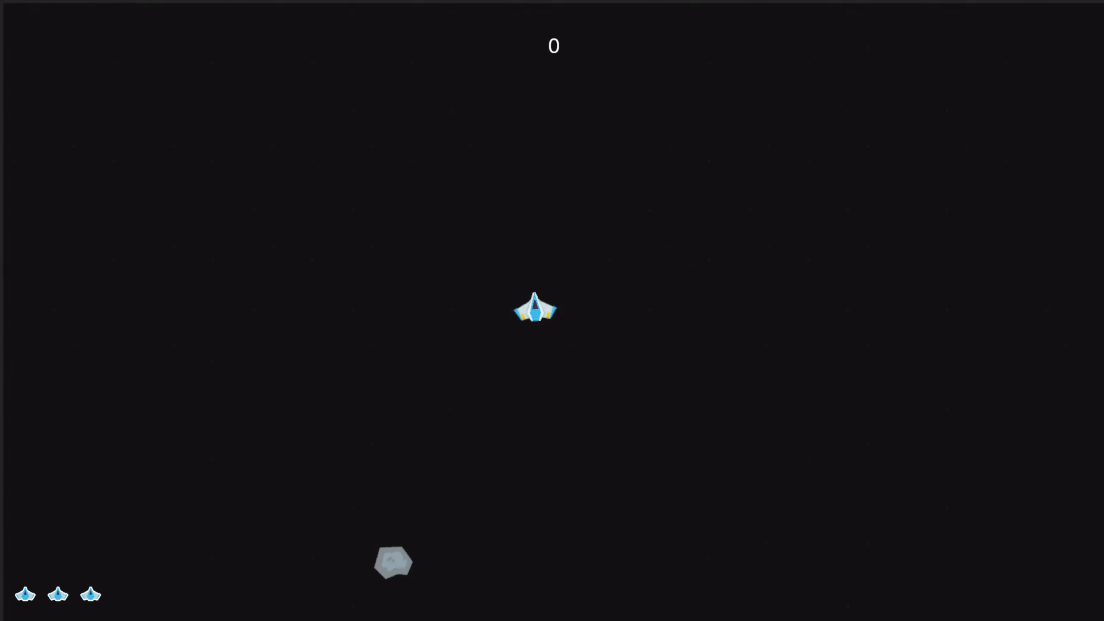
key(Left)
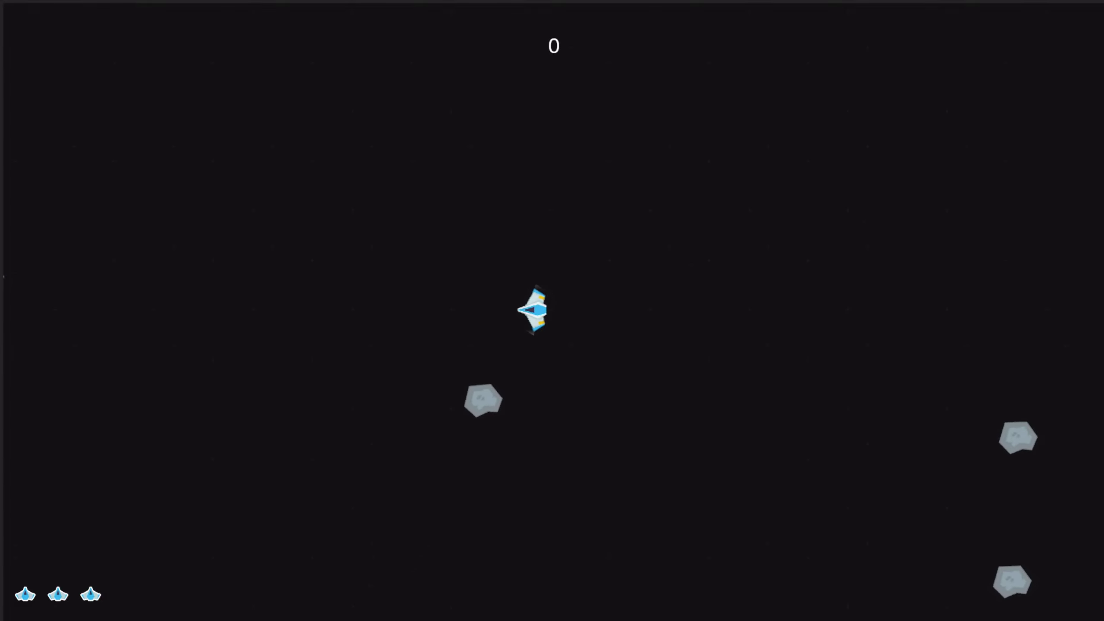
key(Up)
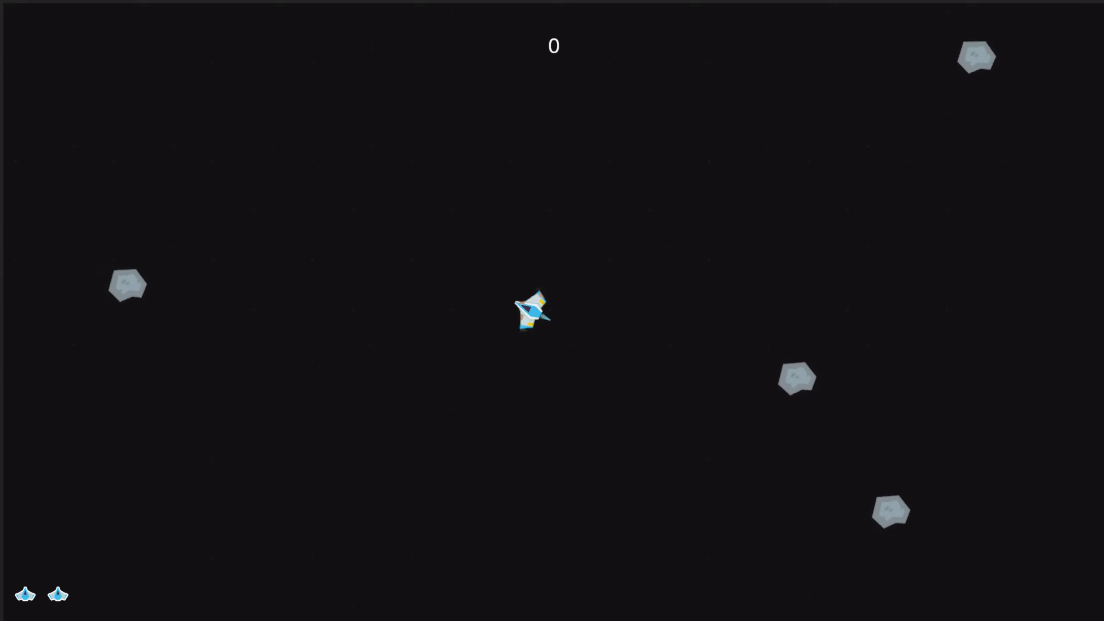
key(Right)
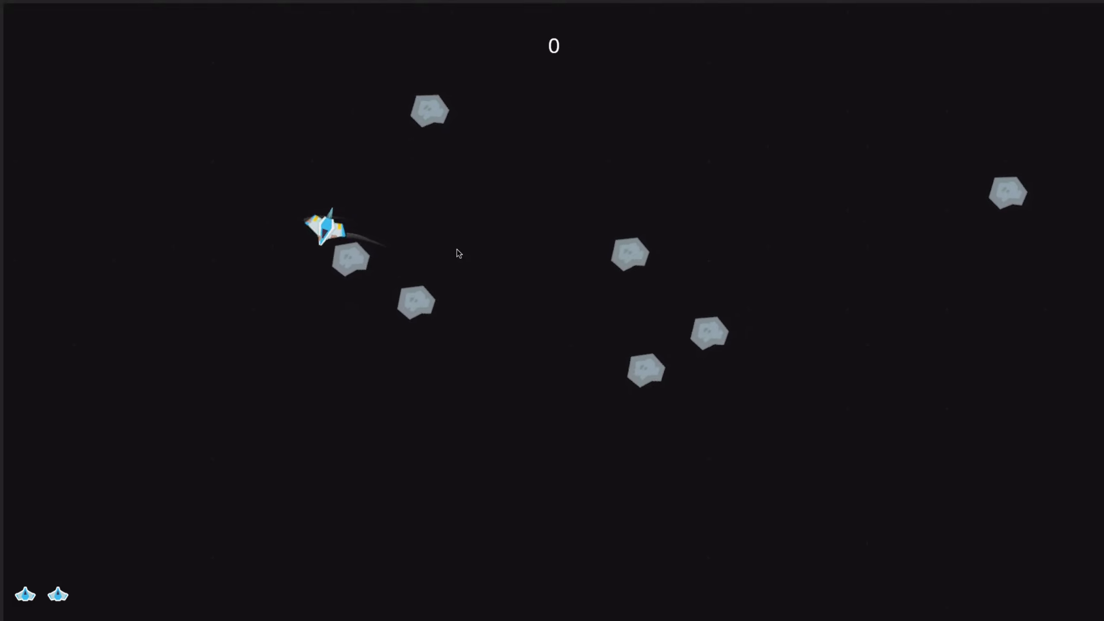
key(Left)
key(space)
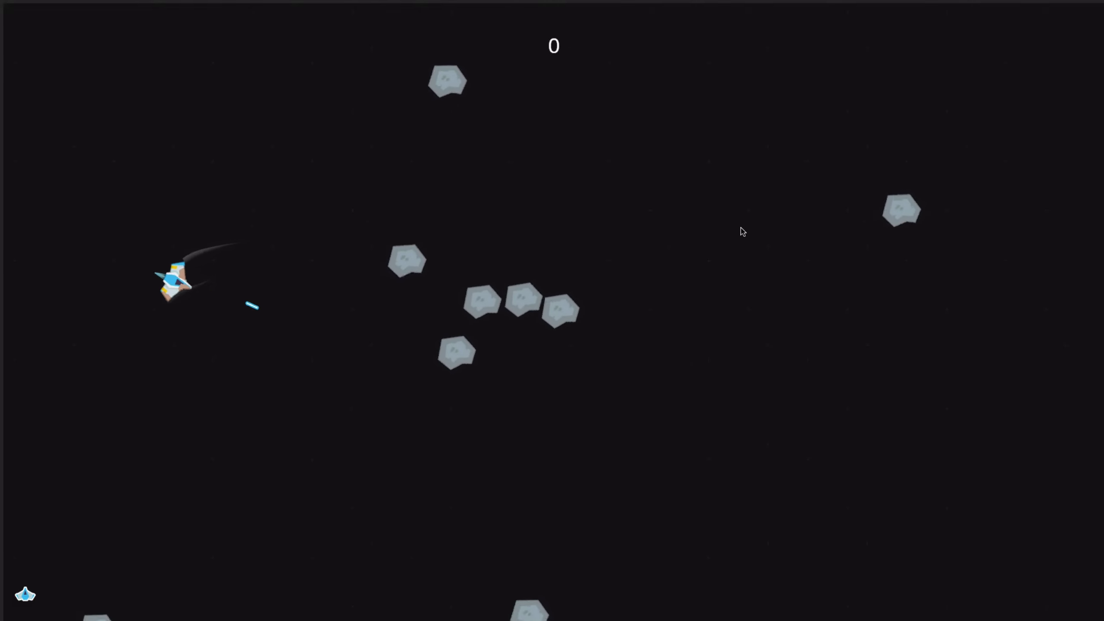
key(Up)
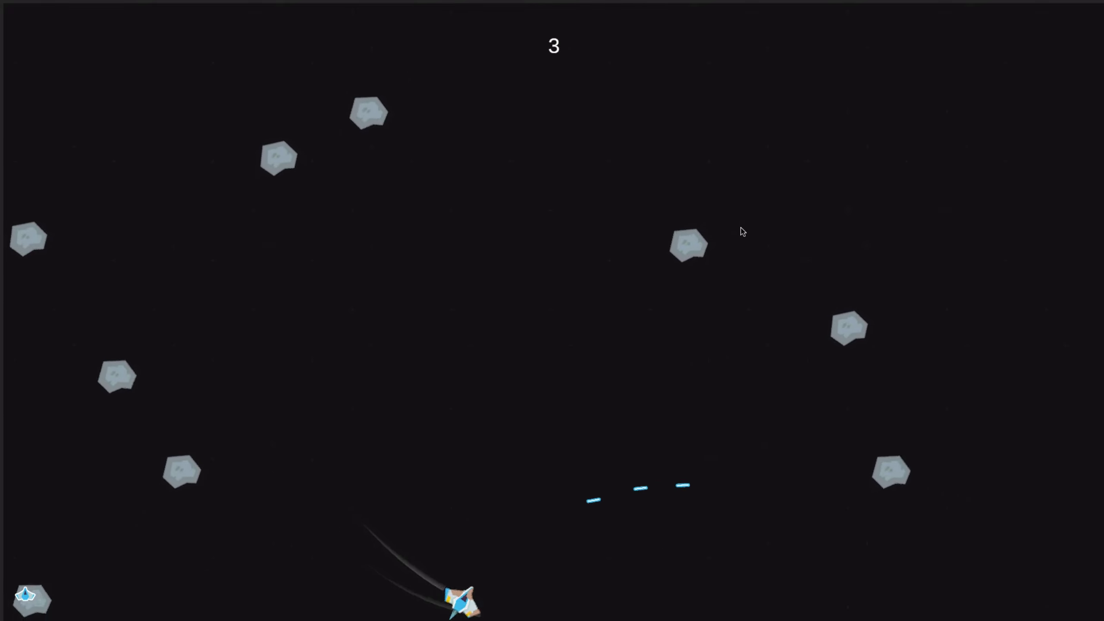
key(Left)
key(Up)
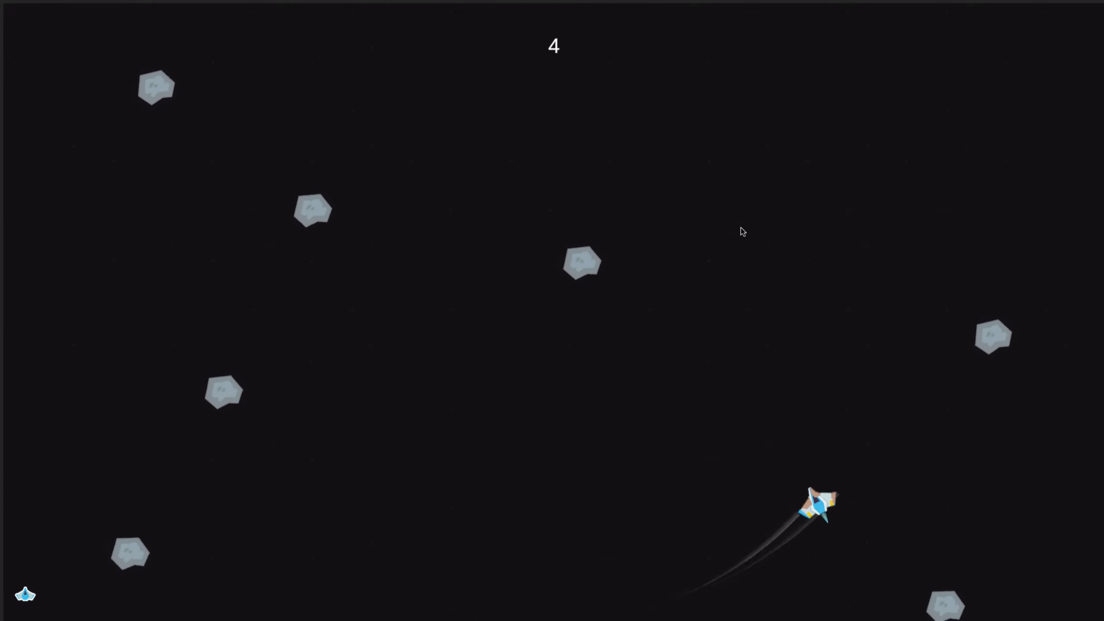
key(space)
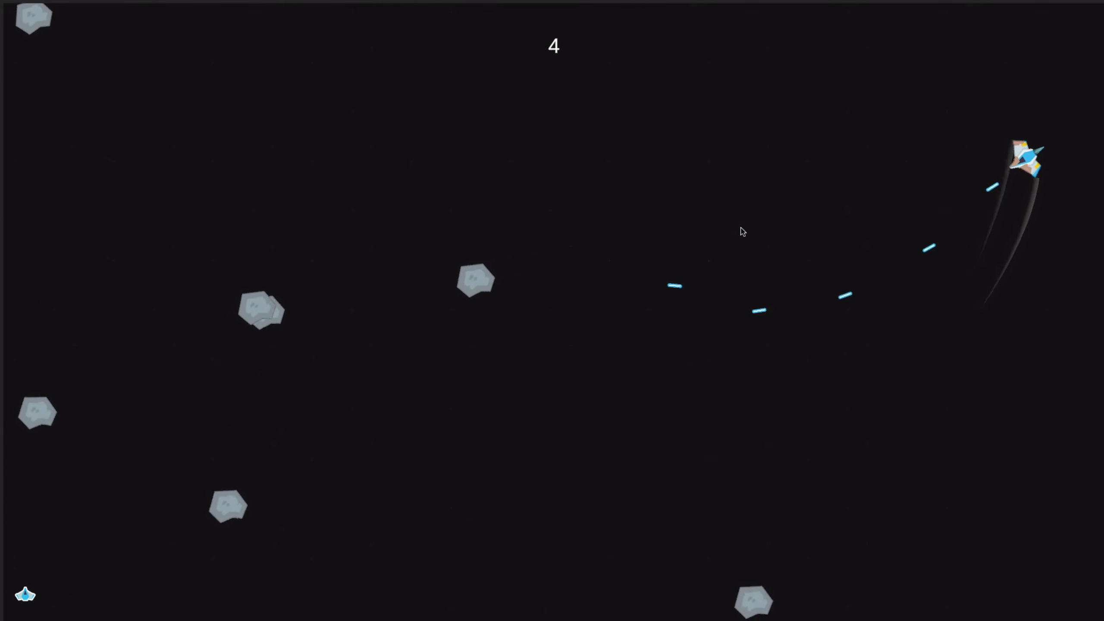